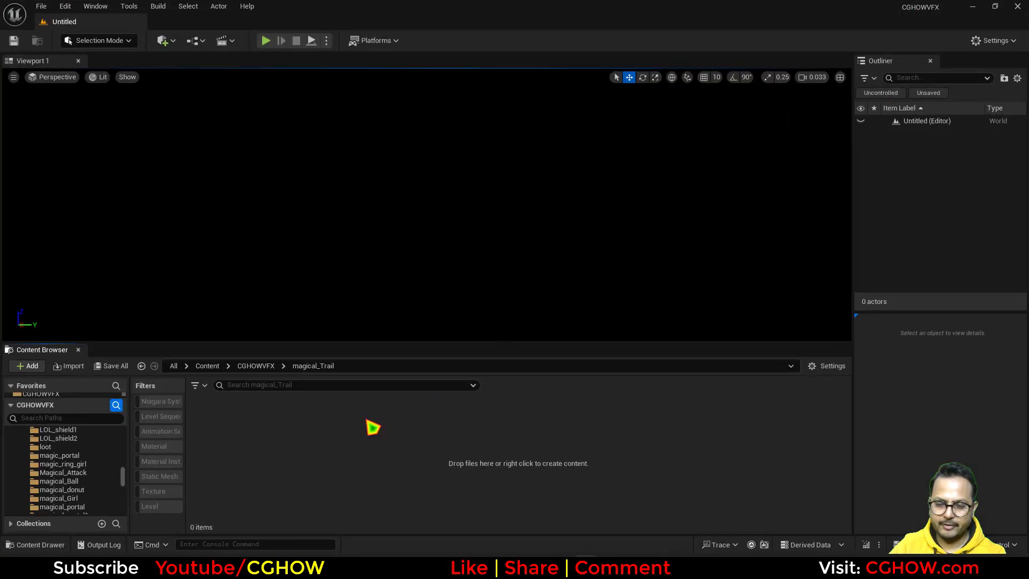
# Create a new level from the Open World template
pyautogui.click(41, 6)
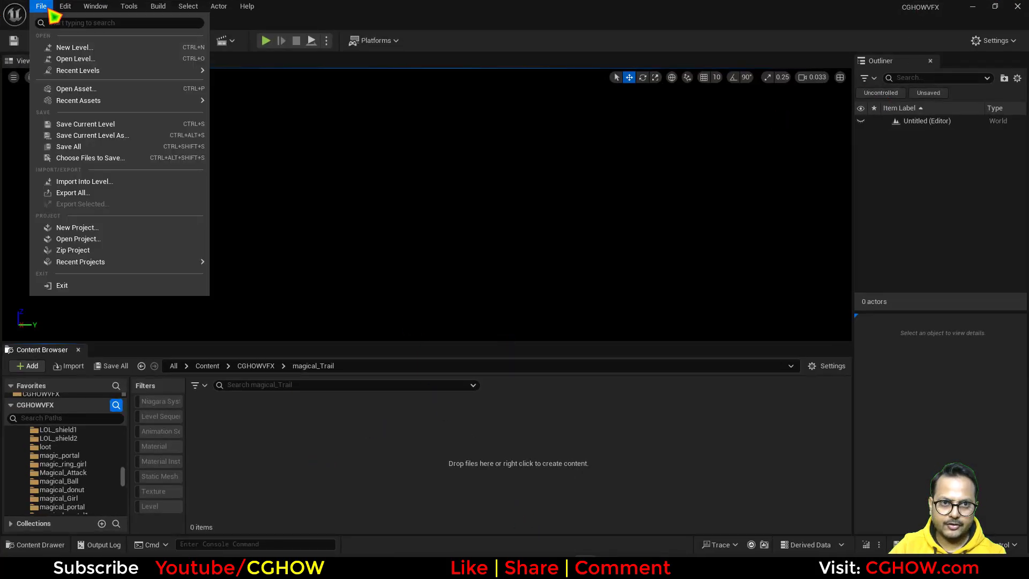
pyautogui.click(75, 47)
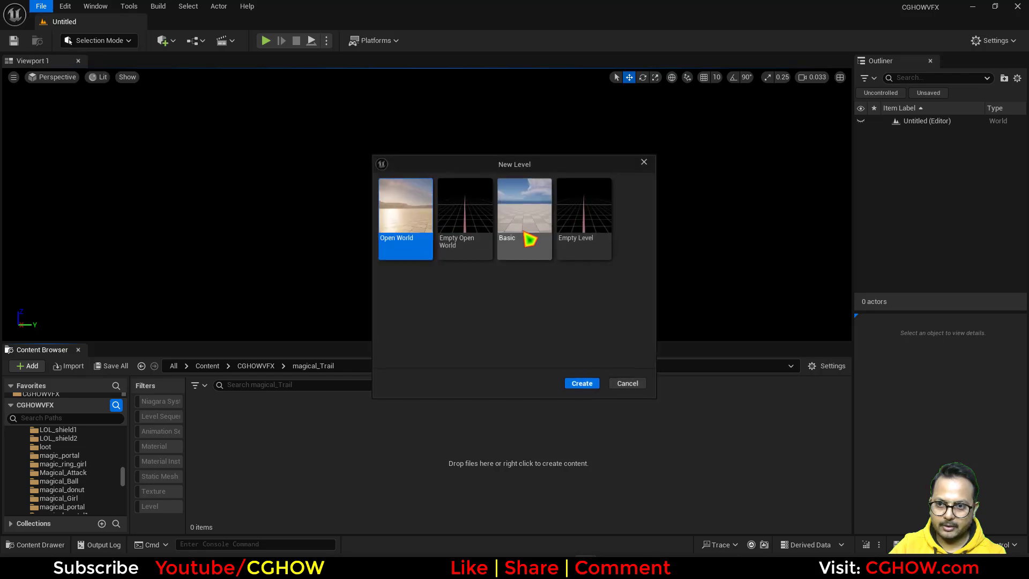
pyautogui.doubleClick(402, 213)
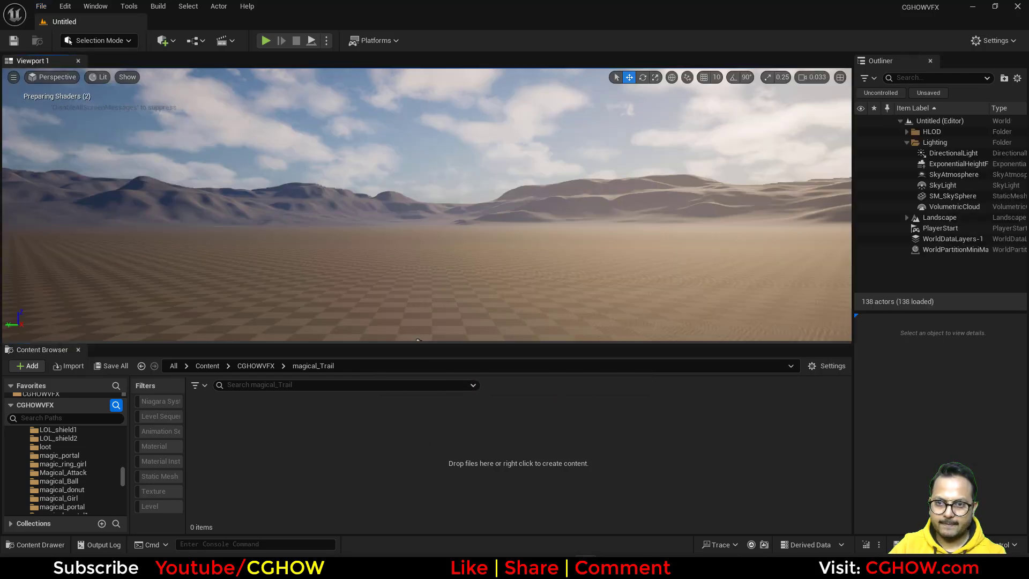
pyautogui.moveTo(485, 276)
pyautogui.mouseDown(button='right')
pyautogui.moveTo(472, 270)
pyautogui.moveTo(485, 276)
pyautogui.mouseUp(button='right')
# Create a Niagara system in the magical_Trail folder based on the Fountain emitter and name it NS_Trail
pyautogui.rightClick(308, 479)
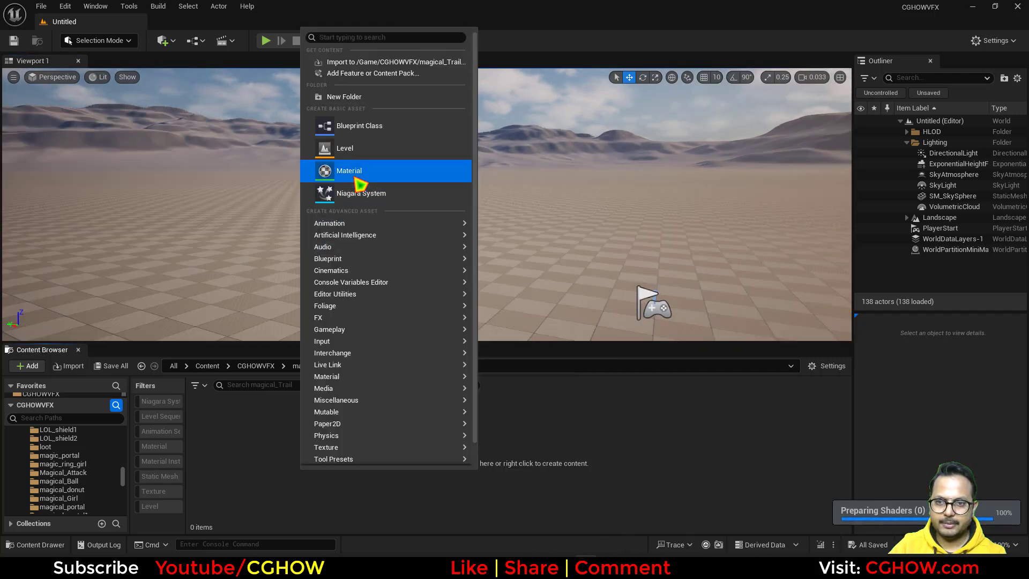
pyautogui.click(355, 198)
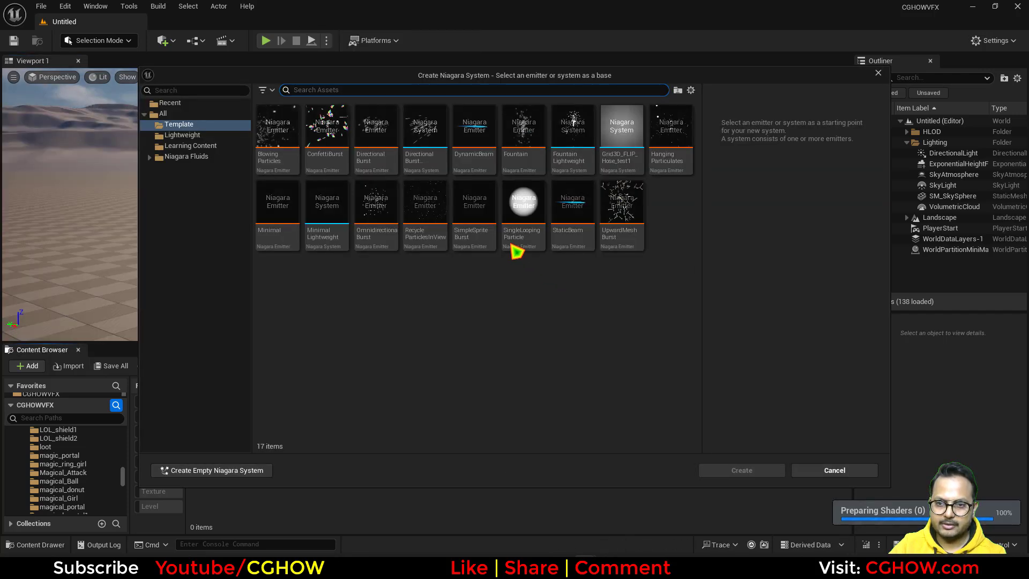
pyautogui.doubleClick(530, 141)
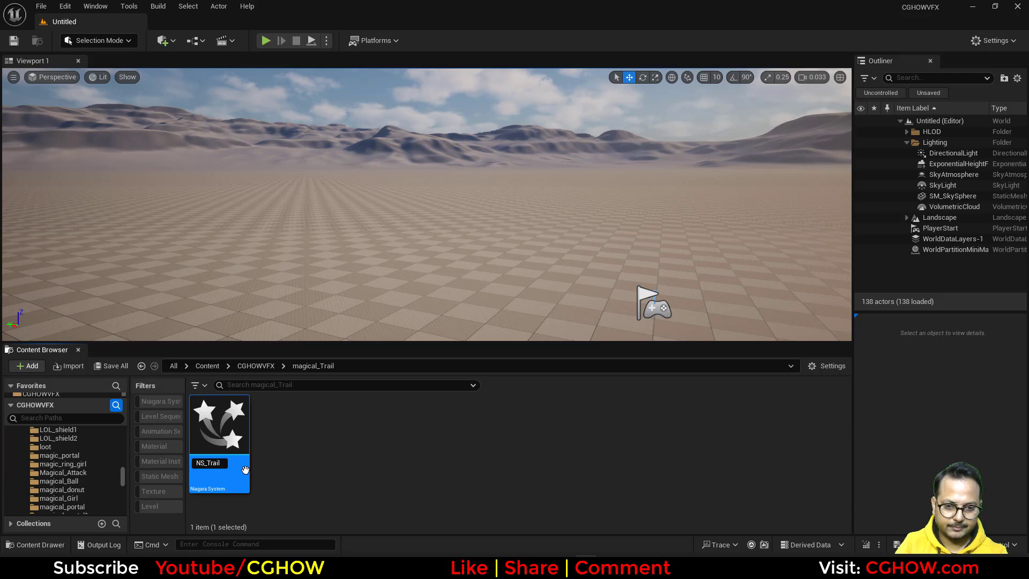
pyautogui.write('NS_Trail')
pyautogui.press('Return')
# Open NS_Trail for editing and set its preview scene profile to Grey Wireframe
pyautogui.doubleClick(245, 469)
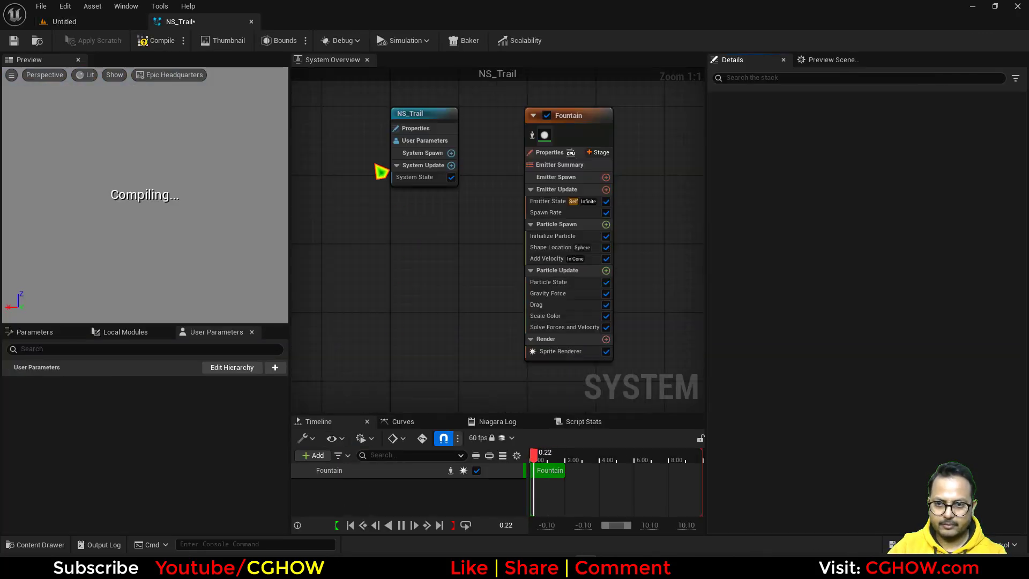
pyautogui.click(156, 81)
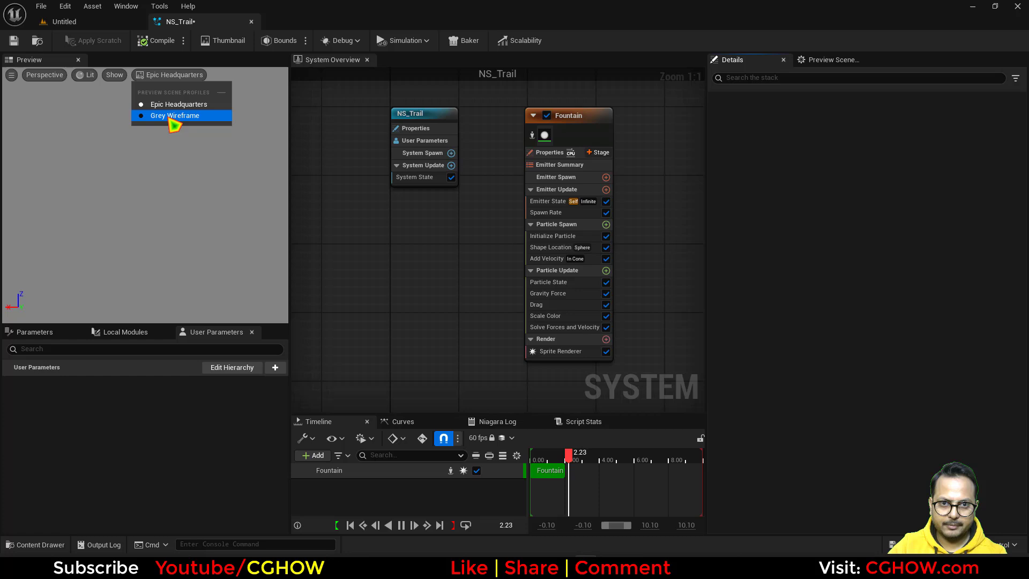
pyautogui.click(172, 115)
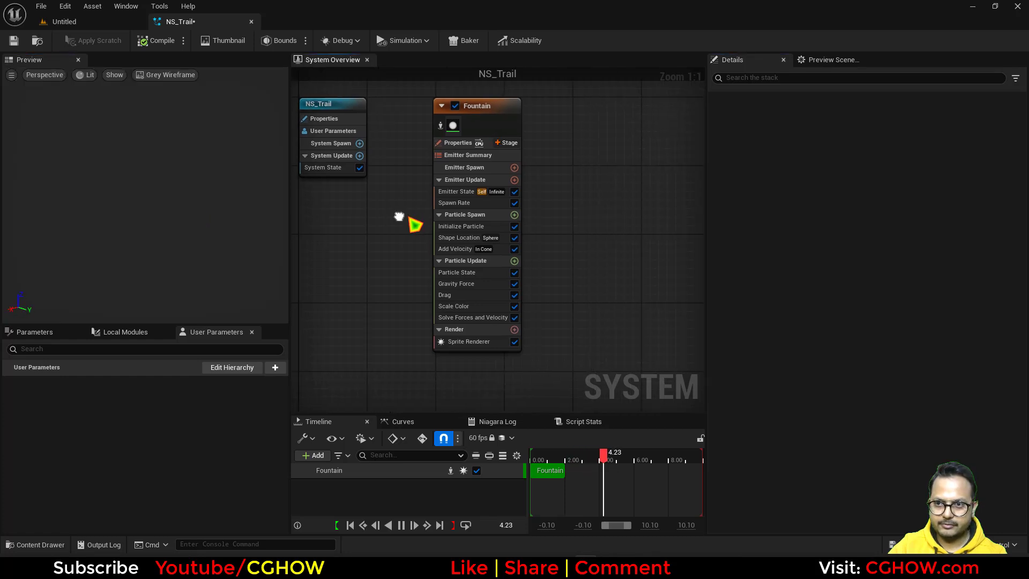
# Delete the system's existing Fountain emitter and add a fresh Fountain emitter in its place
pyautogui.click(444, 142)
pyautogui.press('Delete')
pyautogui.rightClick(491, 124)
pyautogui.click(531, 142)
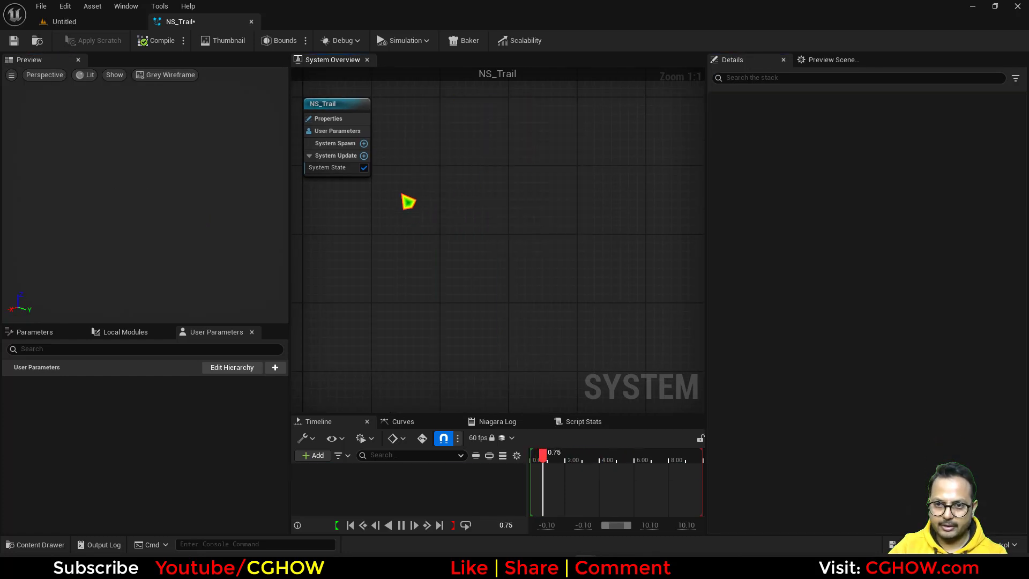
pyautogui.click(354, 200)
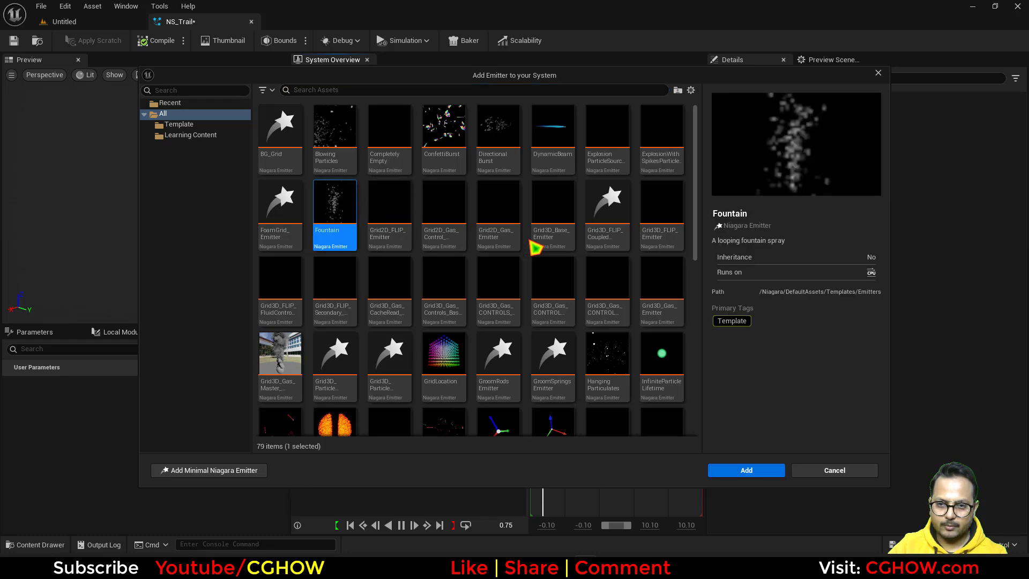
pyautogui.click(746, 470)
# Delete the Gravity Force module from the Fountain emitter's particle update stage
pyautogui.moveTo(374, 239); pyautogui.dragTo(428, 273, button='right')
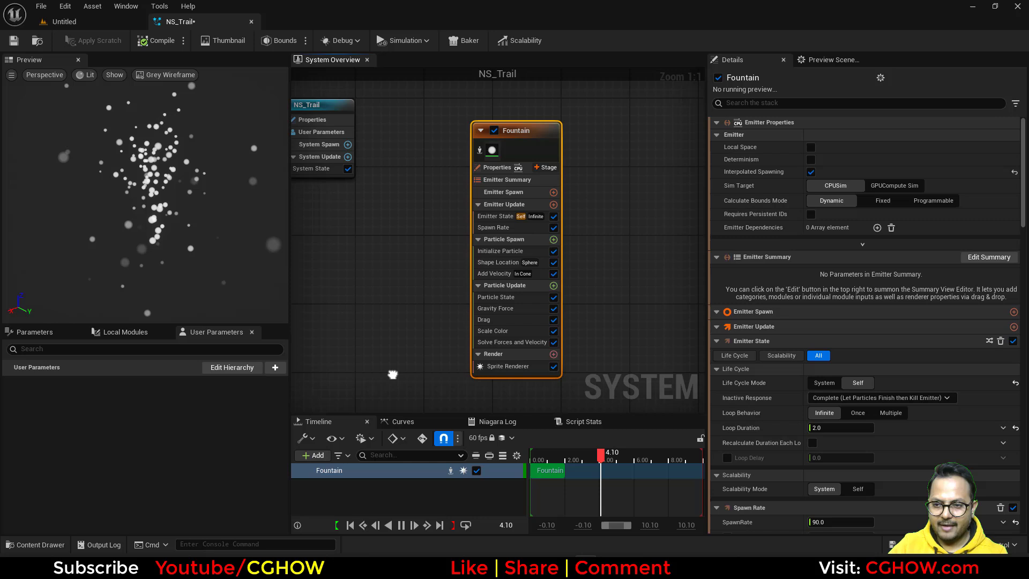
pyautogui.click(435, 304)
pyautogui.press('Delete')
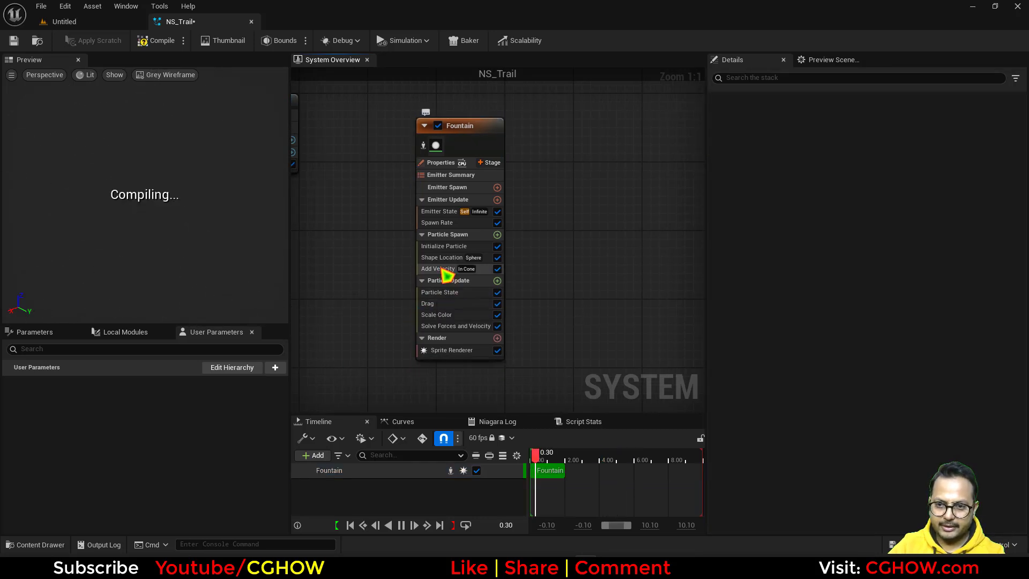
# Set the Add Velocity module's mode to From Point and reset its velocity speed to the default 25
pyautogui.click(439, 268)
pyautogui.click(856, 138)
pyautogui.click(852, 166)
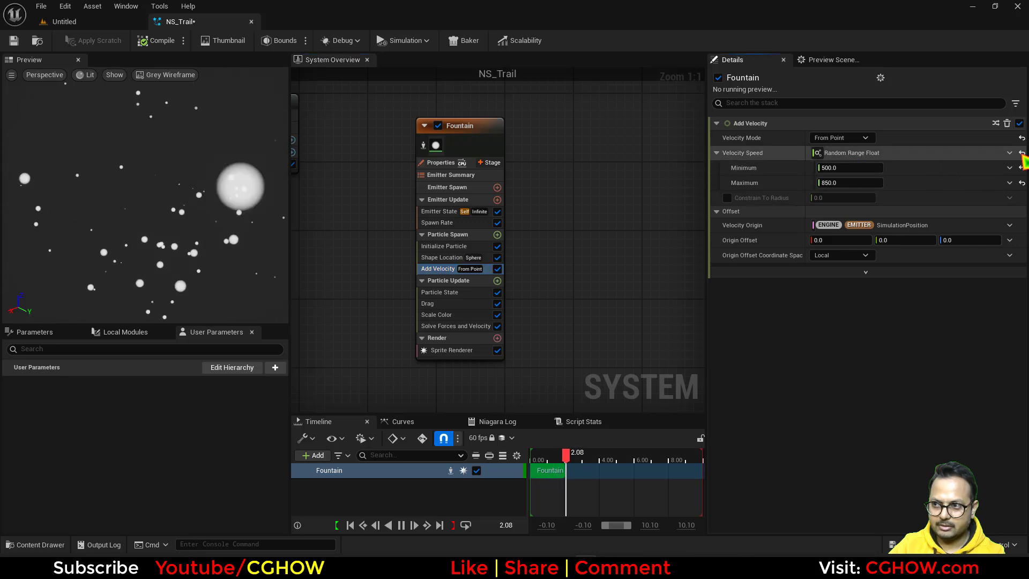
pyautogui.click(1022, 154)
pyautogui.click(843, 155)
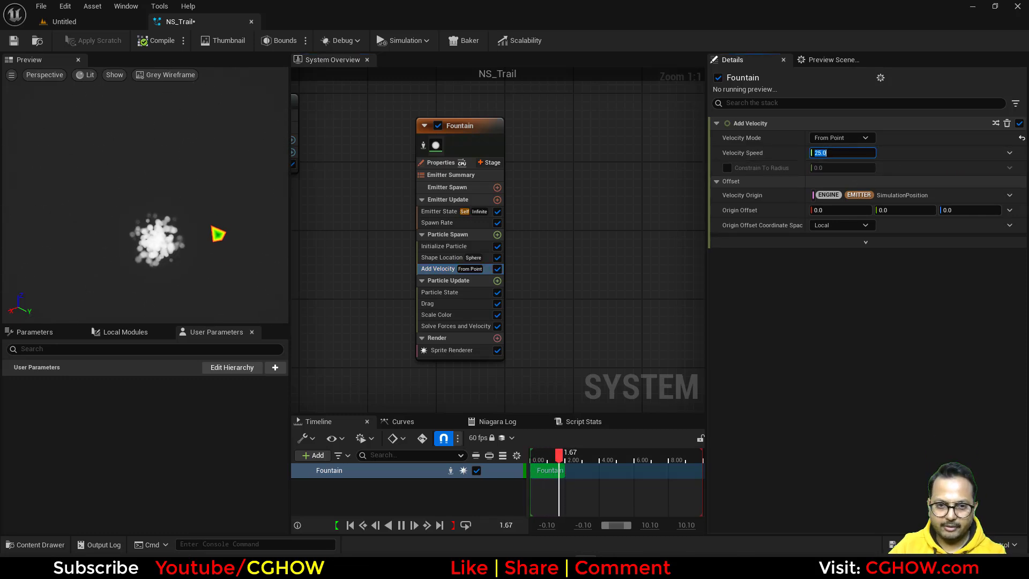
pyautogui.click(218, 234)
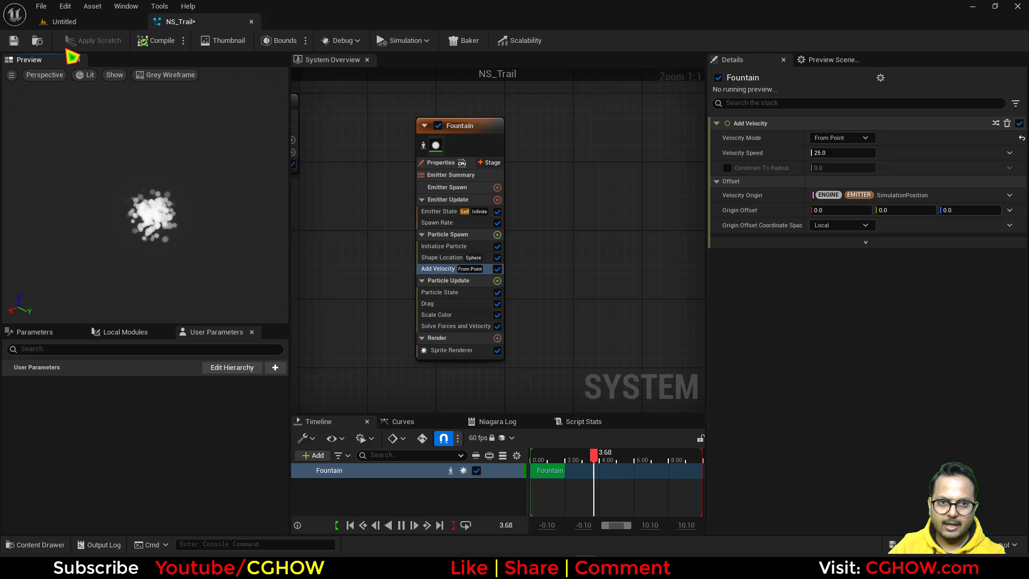
# In Initialize Particle, set the uniform sprite size to 50 minimum and 100 maximum and the mass mode to Unset
pyautogui.click(442, 249)
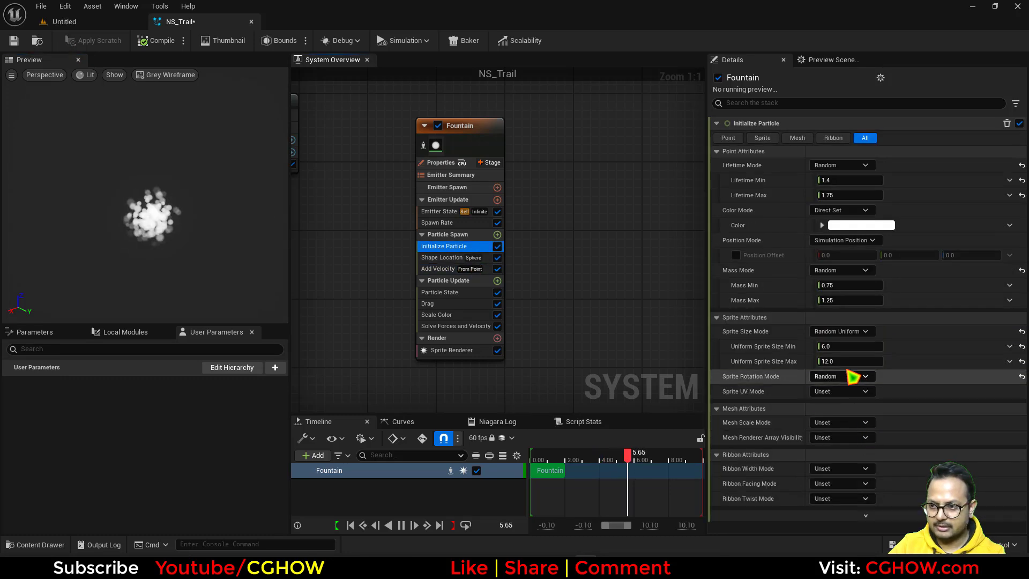
pyautogui.click(843, 361)
pyautogui.write('100')
pyautogui.click(839, 347)
pyautogui.write('50')
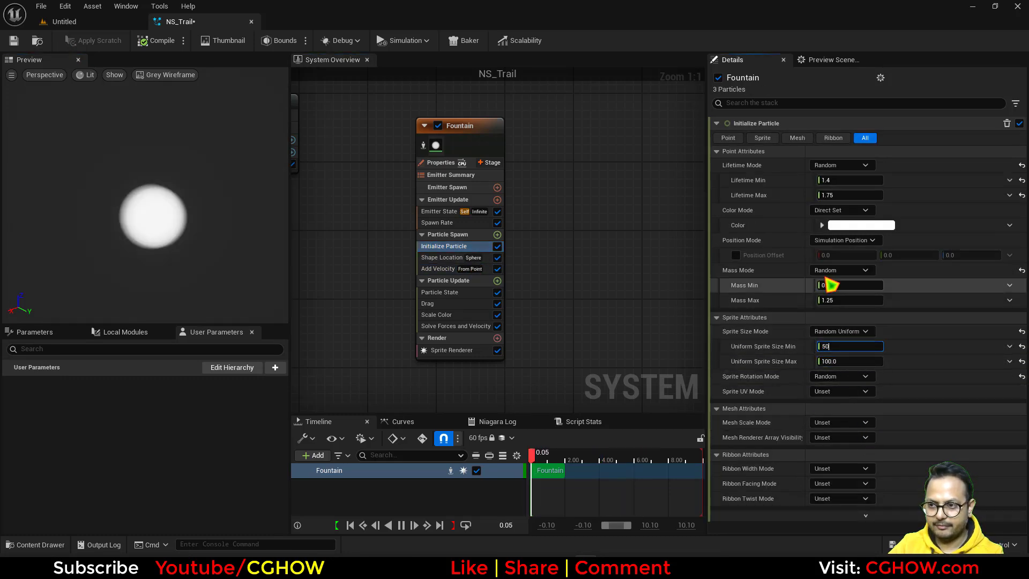
pyautogui.click(840, 270)
pyautogui.click(844, 286)
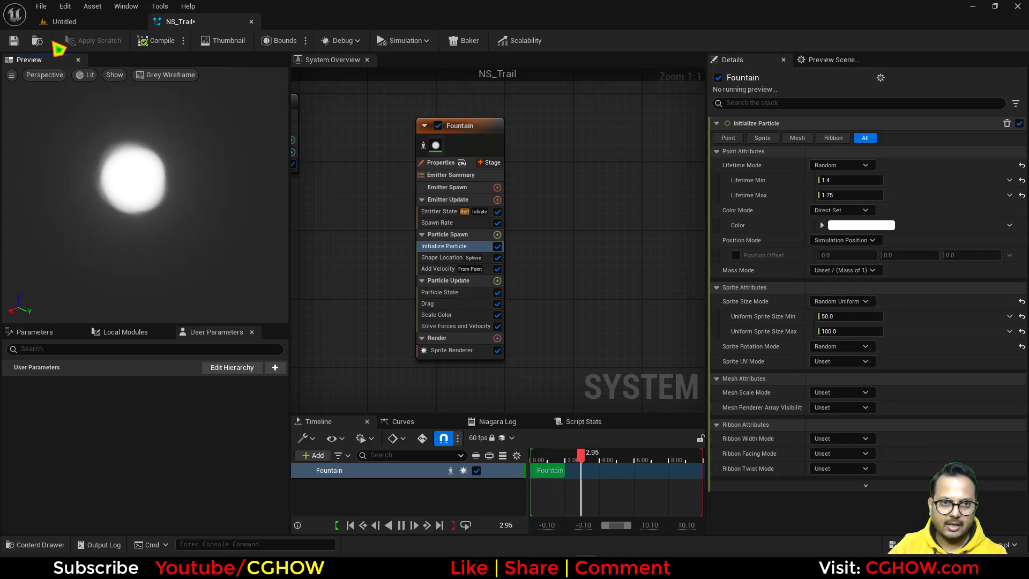
# Place NS_Trail in the level and move it to a height of about 264 units above the ground
pyautogui.click(64, 21)
pyautogui.moveTo(230, 456); pyautogui.dragTo(290, 296)
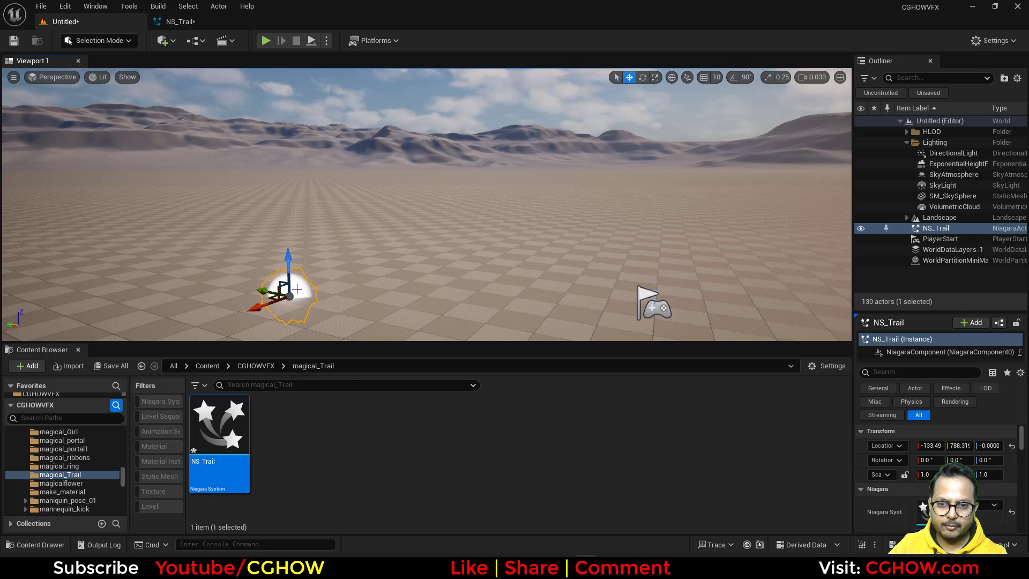
pyautogui.moveTo(288, 260); pyautogui.dragTo(292, 162)
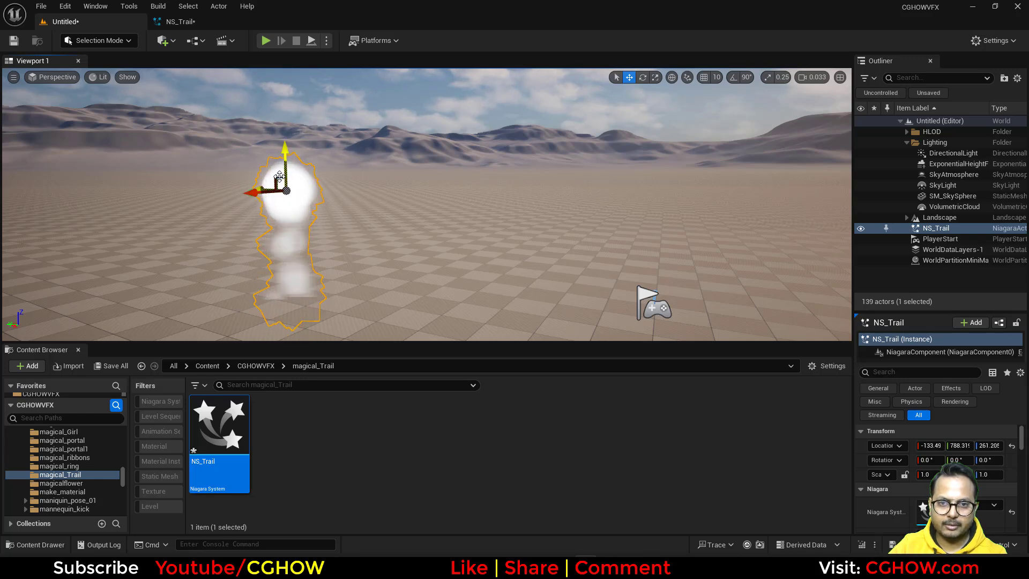
pyautogui.moveTo(325, 204); pyautogui.dragTo(307, 201, button='right')
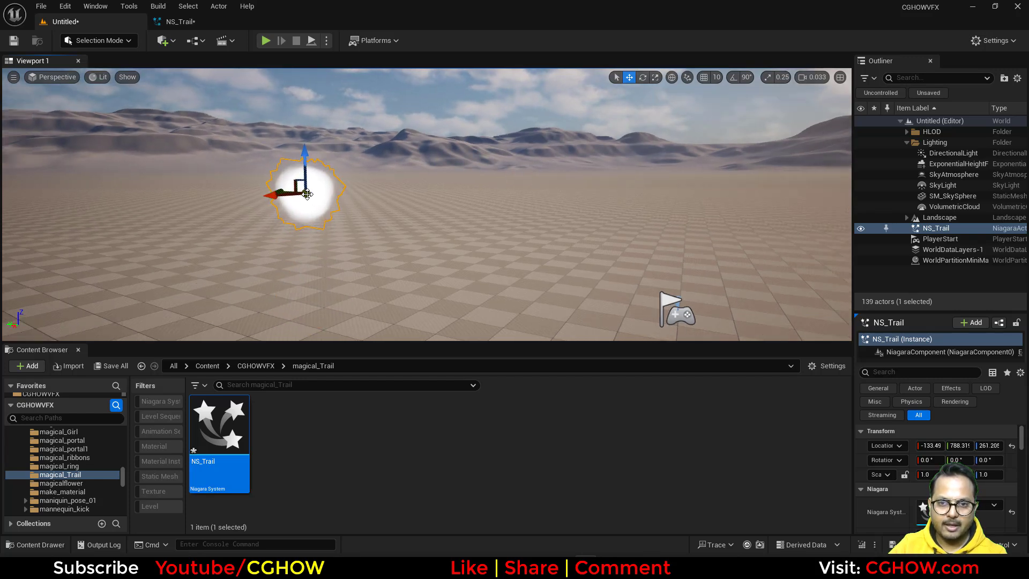
pyautogui.moveTo(307, 194)
pyautogui.mouseDown()
pyautogui.moveTo(191, 142)
pyautogui.moveTo(271, 223)
pyautogui.moveTo(436, 131)
pyautogui.moveTo(592, 235)
pyautogui.moveTo(409, 164)
pyautogui.moveTo(179, 177)
pyautogui.moveTo(298, 207)
pyautogui.moveTo(539, 179)
pyautogui.moveTo(211, 230)
pyautogui.moveTo(367, 149)
pyautogui.moveTo(430, 245)
pyautogui.moveTo(337, 185)
pyautogui.mouseUp()
# Save the NS_Trail Niagara system asset
pyautogui.rightClick(349, 455)
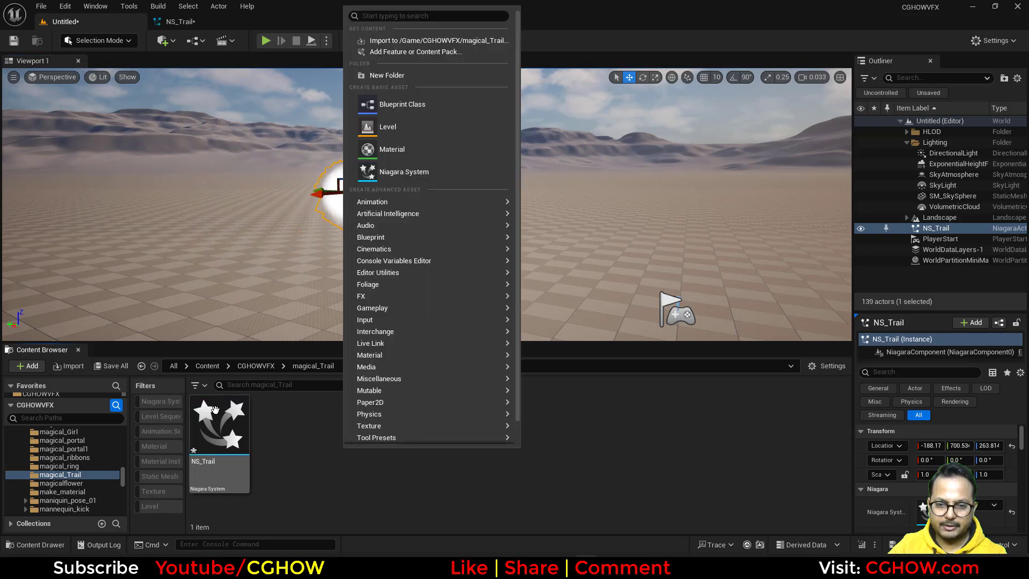
pyautogui.click(214, 410)
pyautogui.rightClick(215, 410)
pyautogui.click(268, 239)
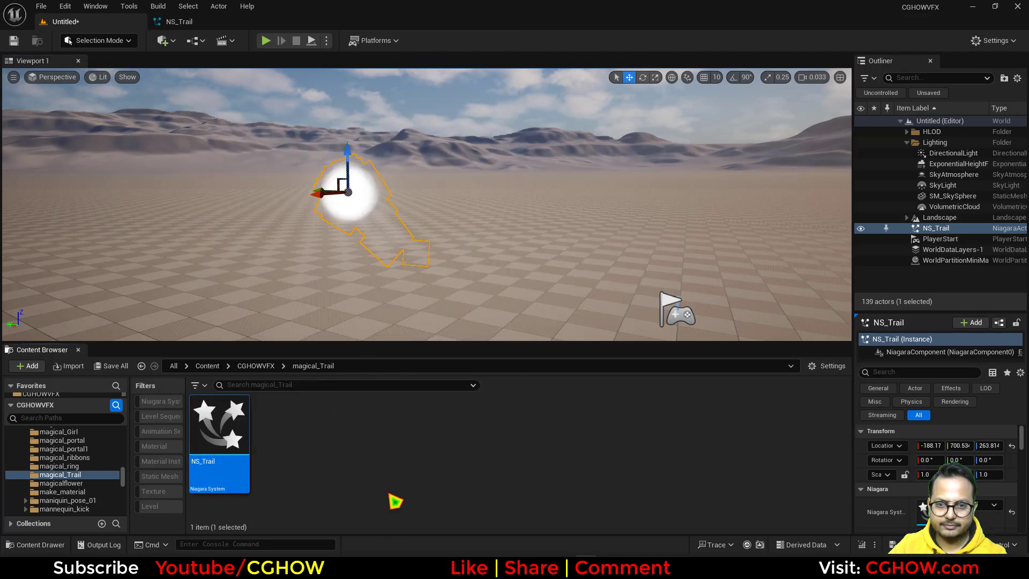
# Create a material named m_Trail in the magical_Trail folder and open its graph
pyautogui.rightClick(382, 450)
pyautogui.click(448, 266)
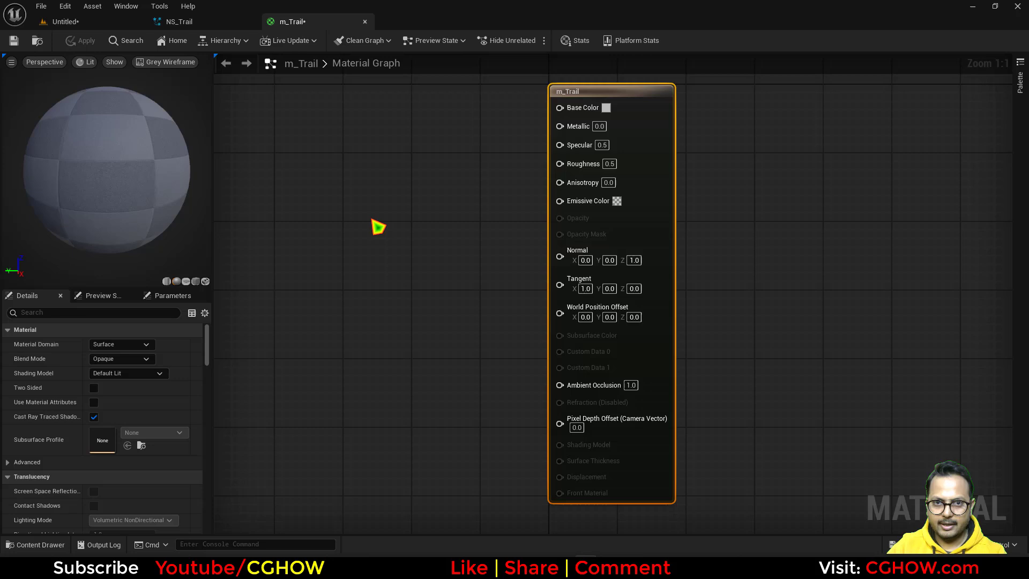
pyautogui.moveTo(376, 255); pyautogui.dragTo(513, 258, button='right')
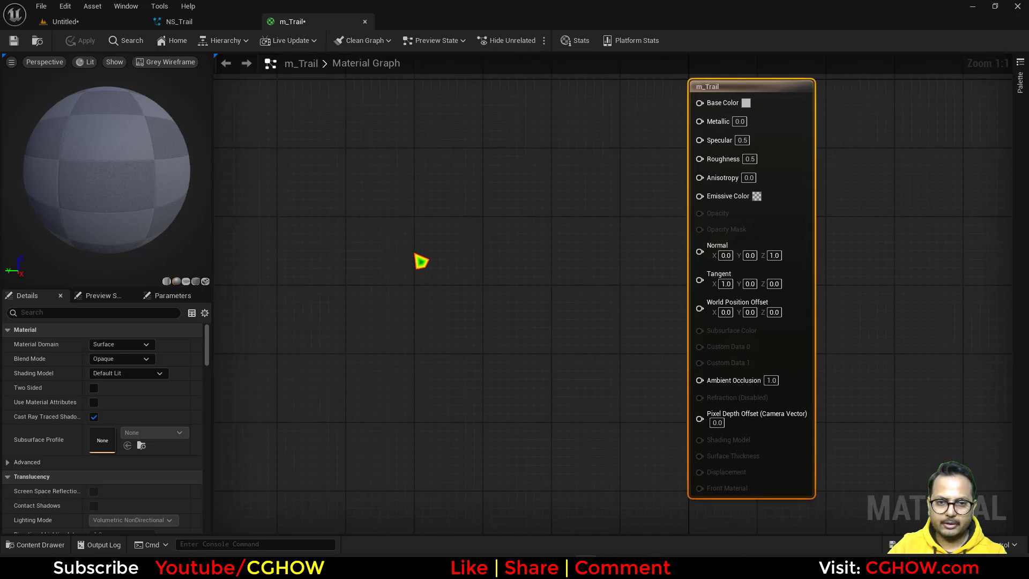
# Filter the CGHOWVFX folder to textures only and search it for bg_hut
pyautogui.click(80, 22)
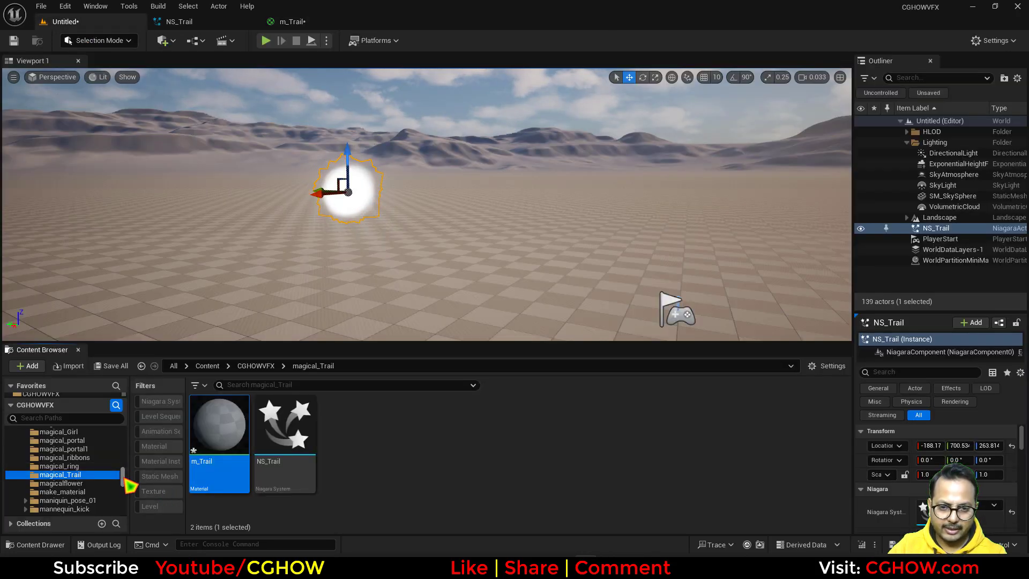
pyautogui.click(254, 371)
pyautogui.click(255, 368)
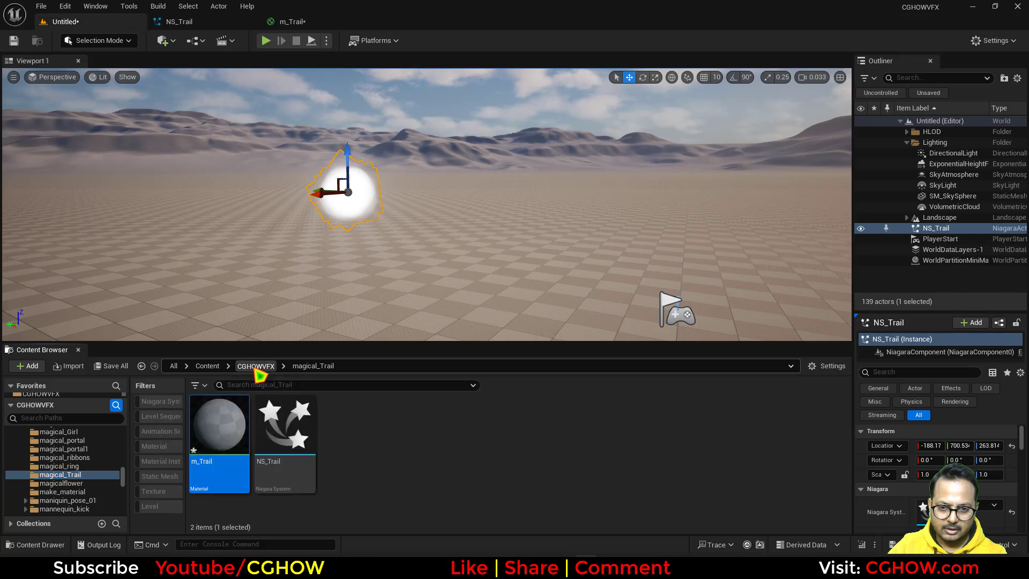
pyautogui.click(158, 492)
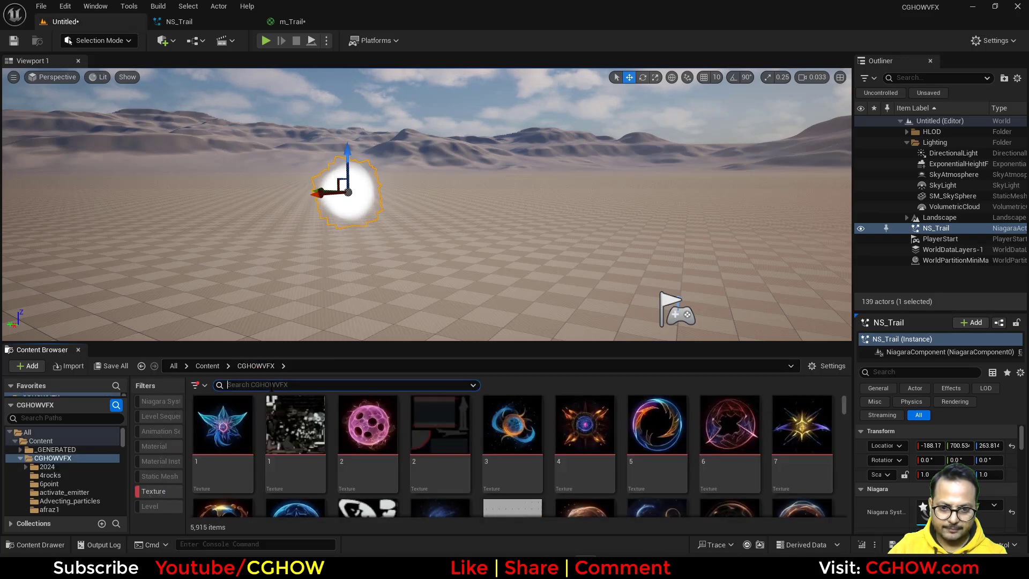
pyautogui.click(272, 386)
pyautogui.write('bg_hut')
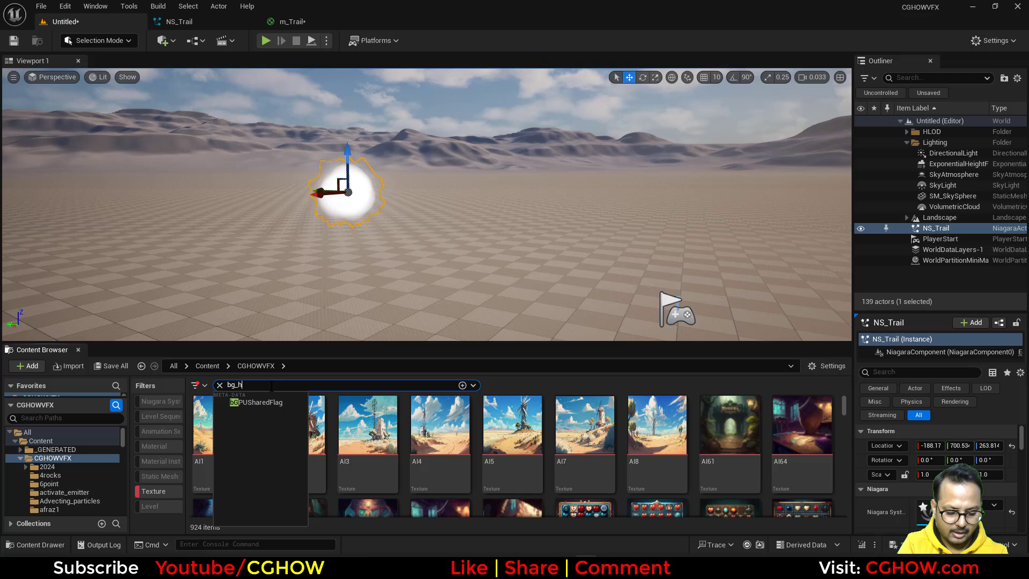
# Open the BG_hut texture to examine the image, close it and return to the level
pyautogui.doubleClick(217, 415)
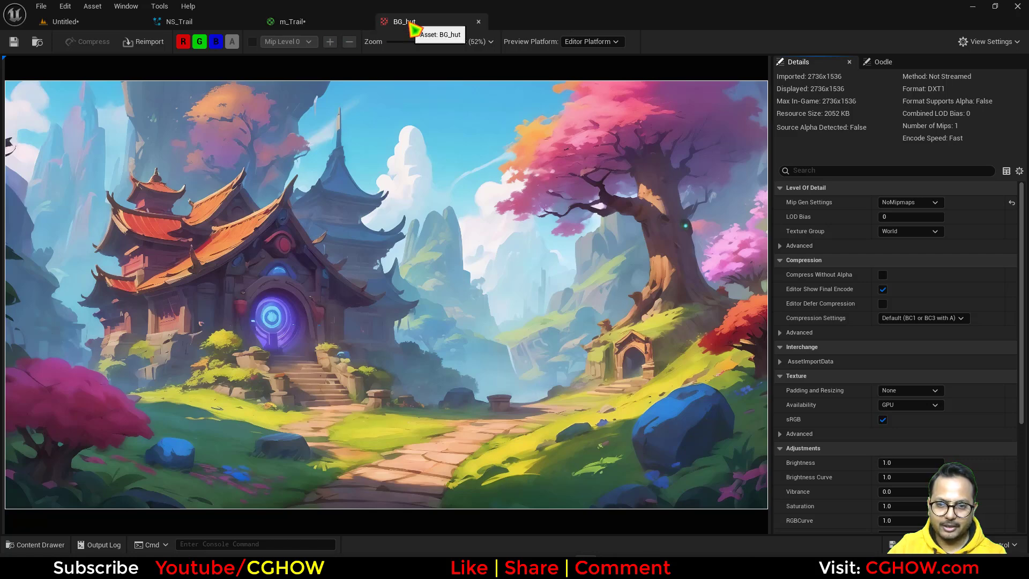
pyautogui.middleClick(410, 23)
pyautogui.click(93, 23)
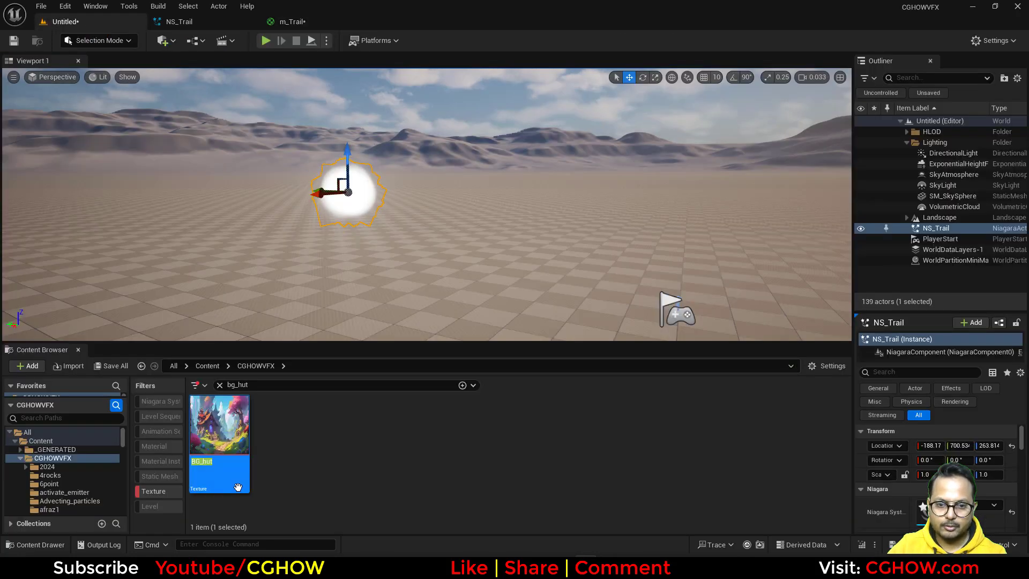
# Add the BG_hut texture to the m_Trail graph and connect its RGB output to Emissive Color
pyautogui.moveTo(298, 38); pyautogui.dragTo(346, 207)
pyautogui.moveTo(859, 180); pyautogui.dragTo(781, 171)
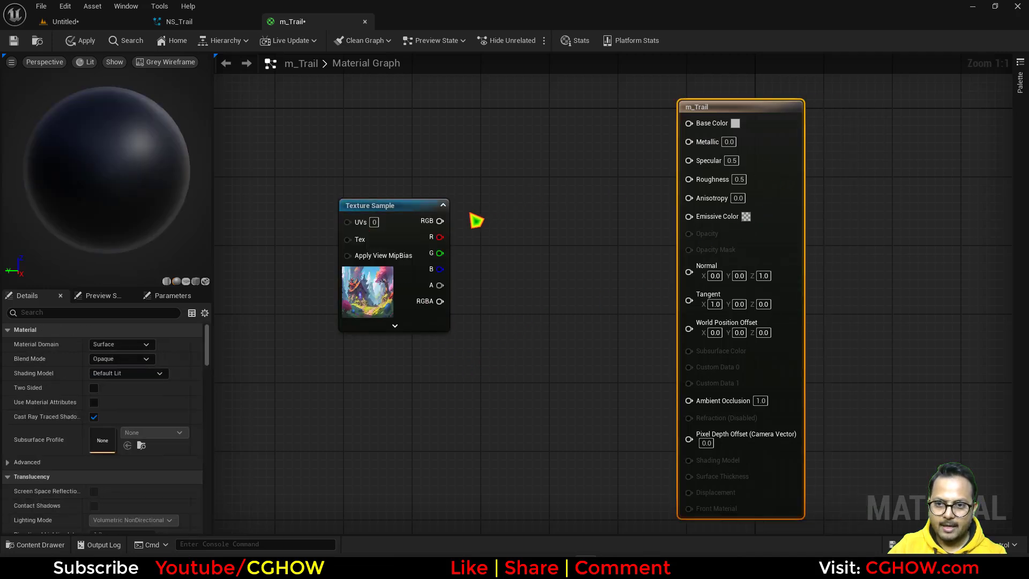
pyautogui.moveTo(467, 237); pyautogui.dragTo(697, 217)
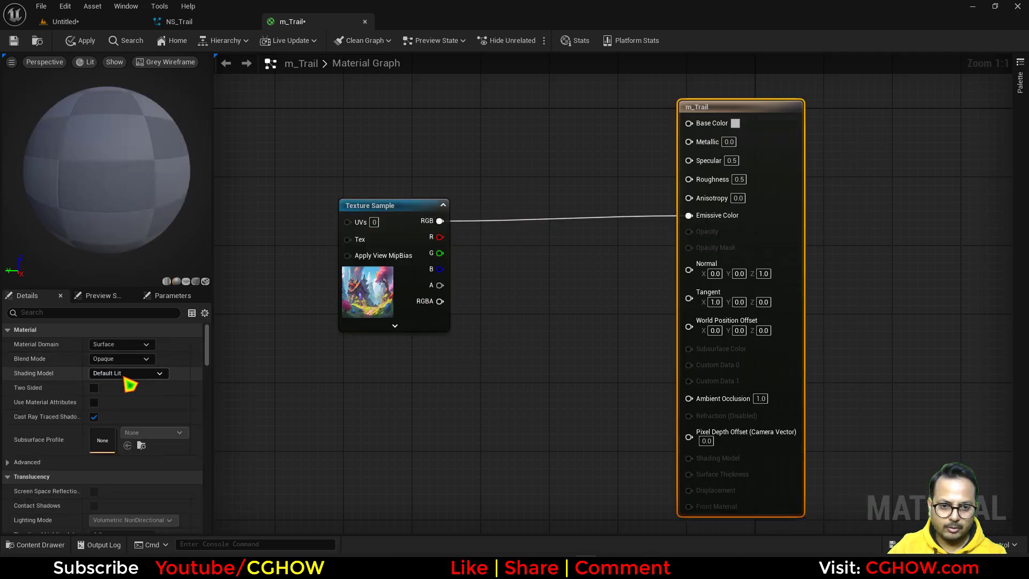
# Set the m_Trail material's shading model to Unlit and make it two-sided
pyautogui.click(127, 374)
pyautogui.click(116, 385)
pyautogui.click(94, 388)
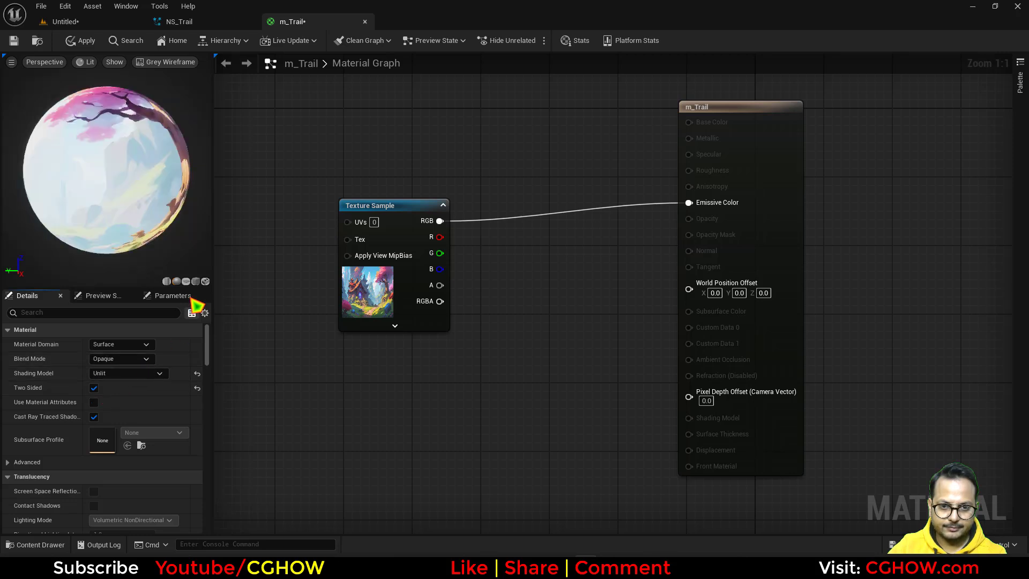
# Preview the m_Trail material on a plane and orbit and zoom until the hut image faces the camera
pyautogui.click(186, 282)
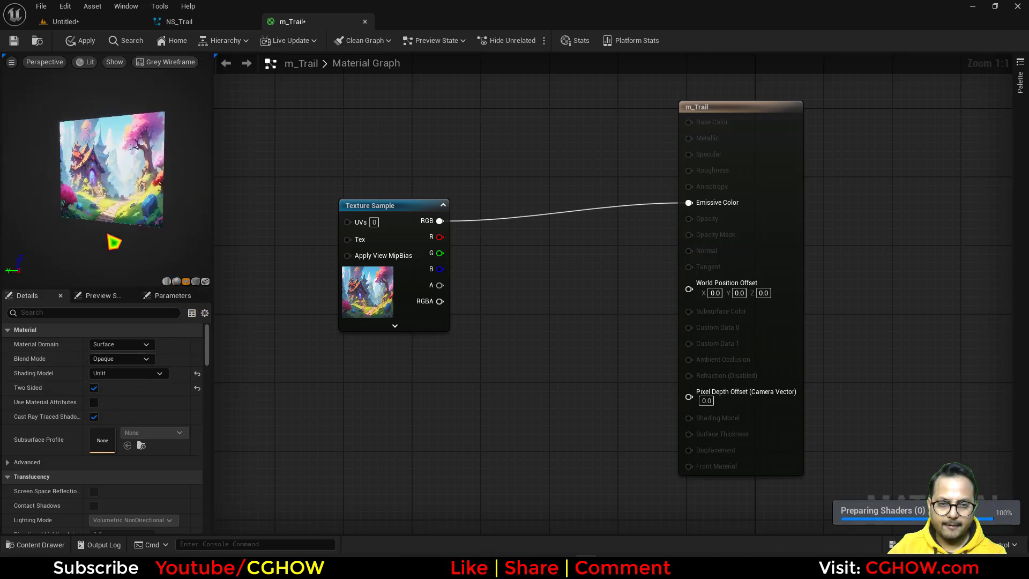
pyautogui.moveTo(114, 242); pyautogui.dragTo(65, 280)
pyautogui.moveTo(84, 216)
pyautogui.mouseDown()
pyautogui.moveTo(57, 216)
pyautogui.moveTo(80, 216)
pyautogui.mouseUp()
pyautogui.moveTo(80, 215); pyautogui.dragTo(80, 188, button='right')
# Add a ScreenPosition node, connect its ViewportUV output to the Texture Sample's UVs, and check the mapping in the preview
pyautogui.moveTo(400, 325); pyautogui.dragTo(512, 324, button='right')
pyautogui.rightClick(302, 195)
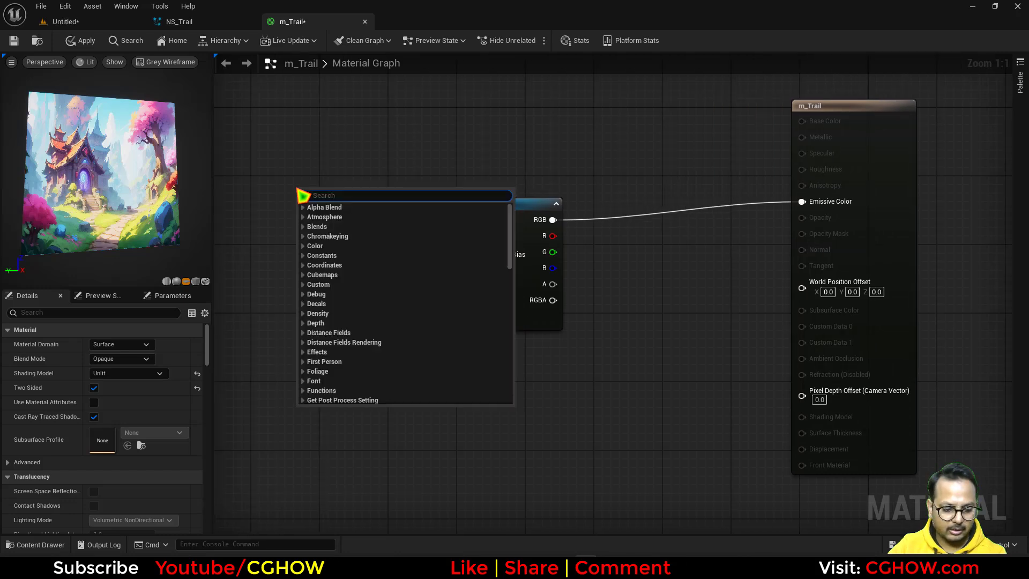
pyautogui.write('screen')
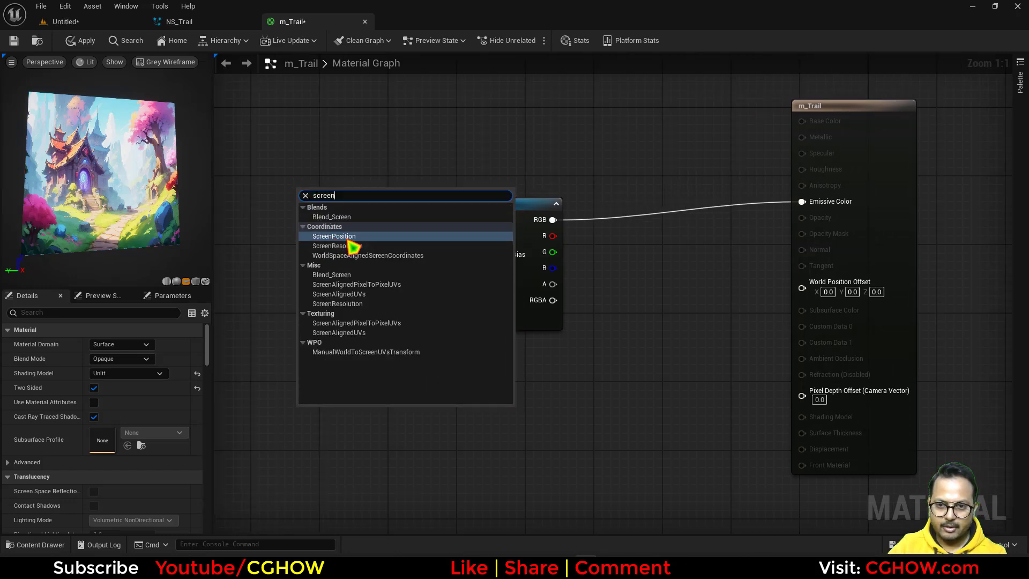
pyautogui.click(345, 237)
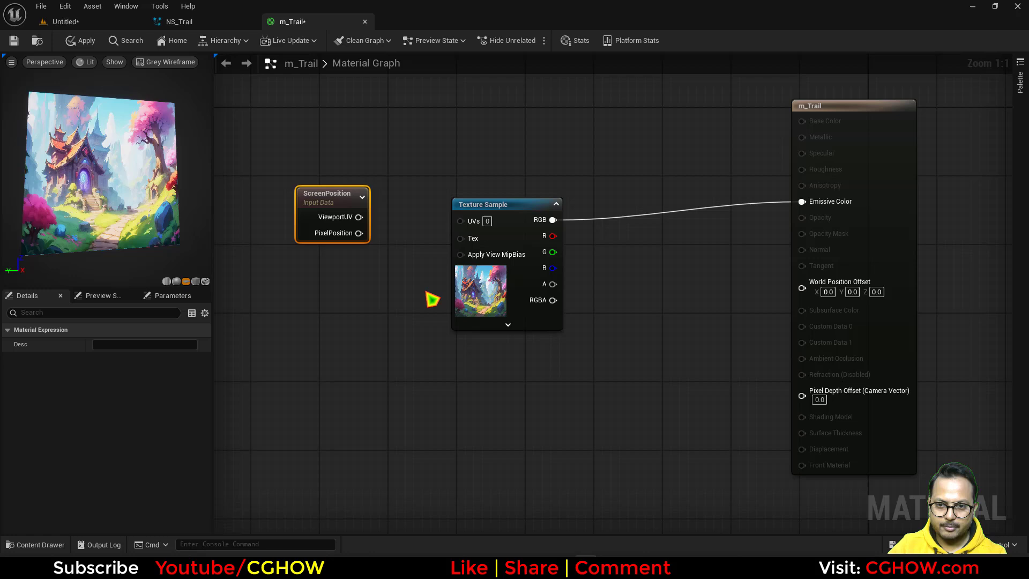
pyautogui.moveTo(353, 219); pyautogui.dragTo(460, 221)
pyautogui.moveTo(480, 290); pyautogui.dragTo(459, 286)
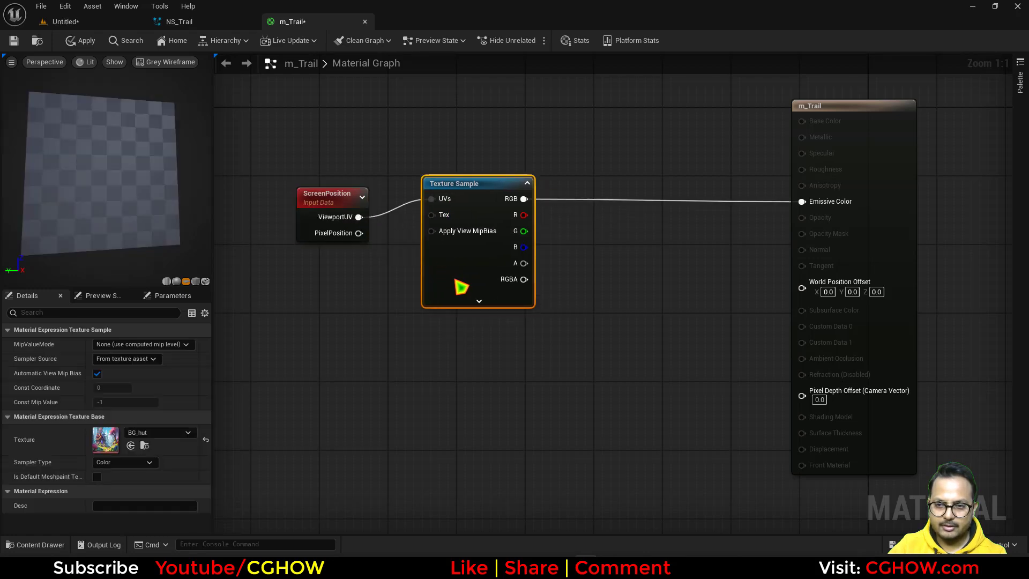
pyautogui.moveTo(346, 204); pyautogui.dragTo(343, 194)
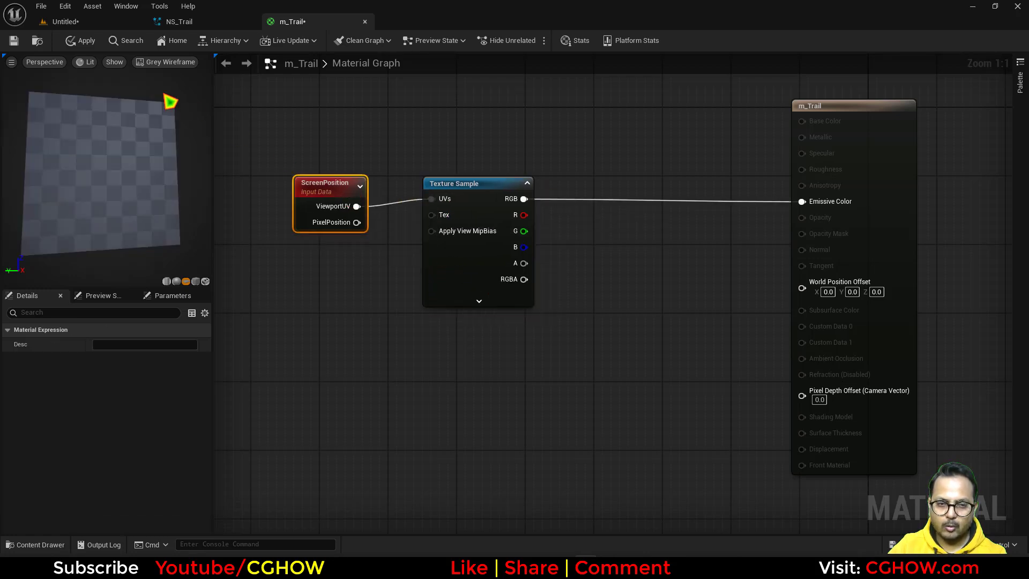
pyautogui.moveTo(108, 226); pyautogui.dragTo(107, 177)
pyautogui.moveTo(177, 228)
pyautogui.mouseDown()
pyautogui.moveTo(156, 232)
pyautogui.moveTo(166, 231)
pyautogui.mouseUp()
# Add a RadialGradientExponential node to the graph and place it below the Texture Sample
pyautogui.moveTo(397, 413); pyautogui.dragTo(464, 434, button='right')
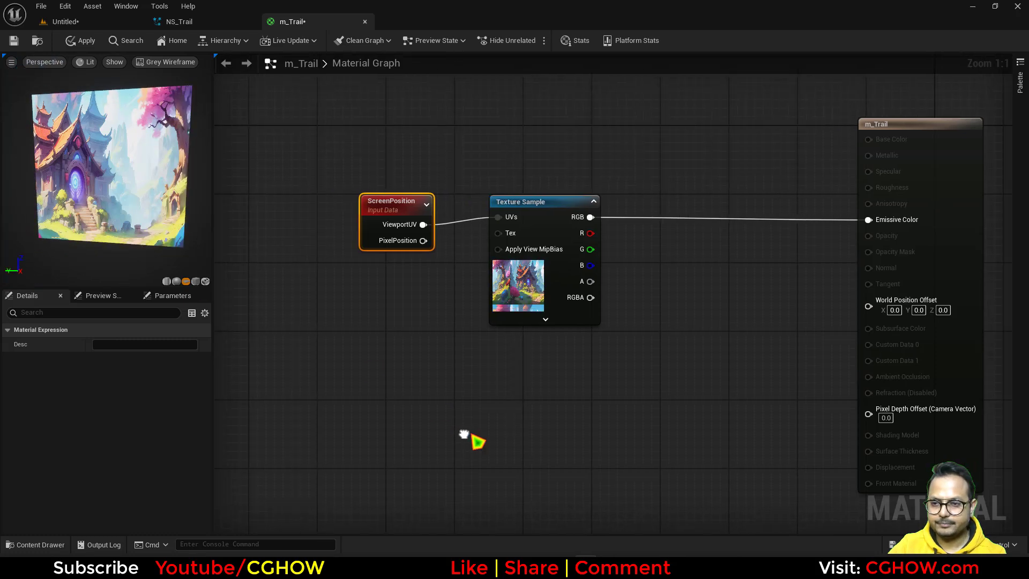
pyautogui.moveTo(535, 335); pyautogui.dragTo(443, 293, button='right')
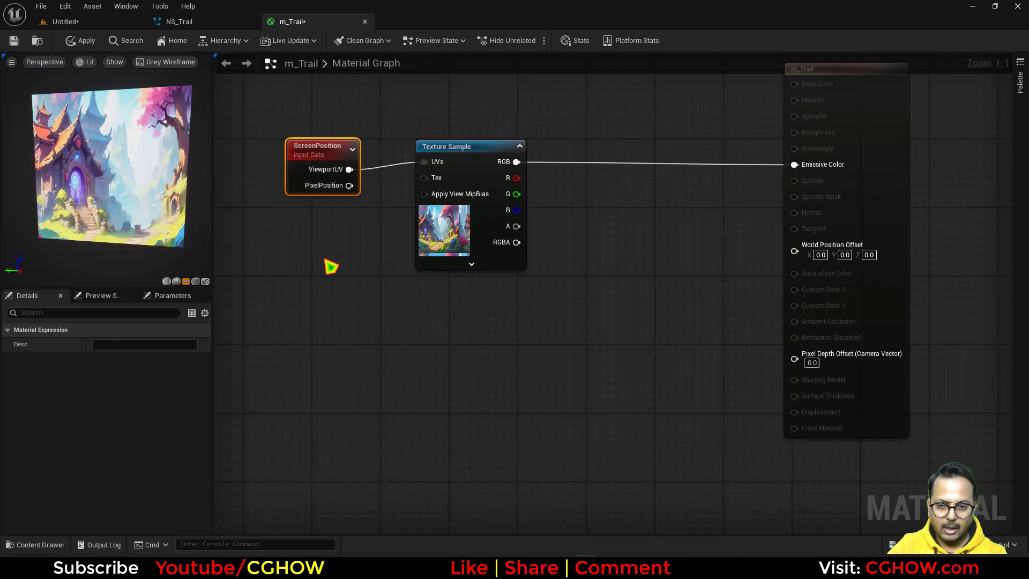
pyautogui.rightClick(325, 258)
pyautogui.write('rad')
pyautogui.click(378, 288)
pyautogui.moveTo(419, 338); pyautogui.dragTo(397, 403)
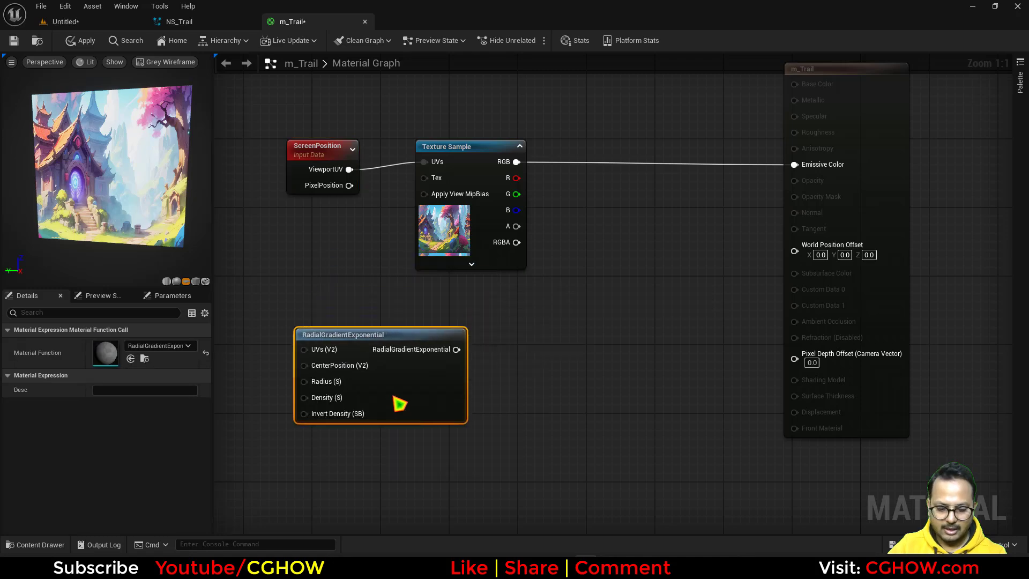
pyautogui.click(528, 334)
pyautogui.moveTo(456, 349); pyautogui.dragTo(516, 368)
pyautogui.click(497, 332)
pyautogui.click(551, 332)
pyautogui.press('Delete')
# Connect RadialGradientExponential to m_Trail's Opacity Mask, set the blend mode to Masked, and inspect the result in the preview
pyautogui.moveTo(457, 349); pyautogui.dragTo(794, 197)
pyautogui.click(850, 163)
pyautogui.click(120, 359)
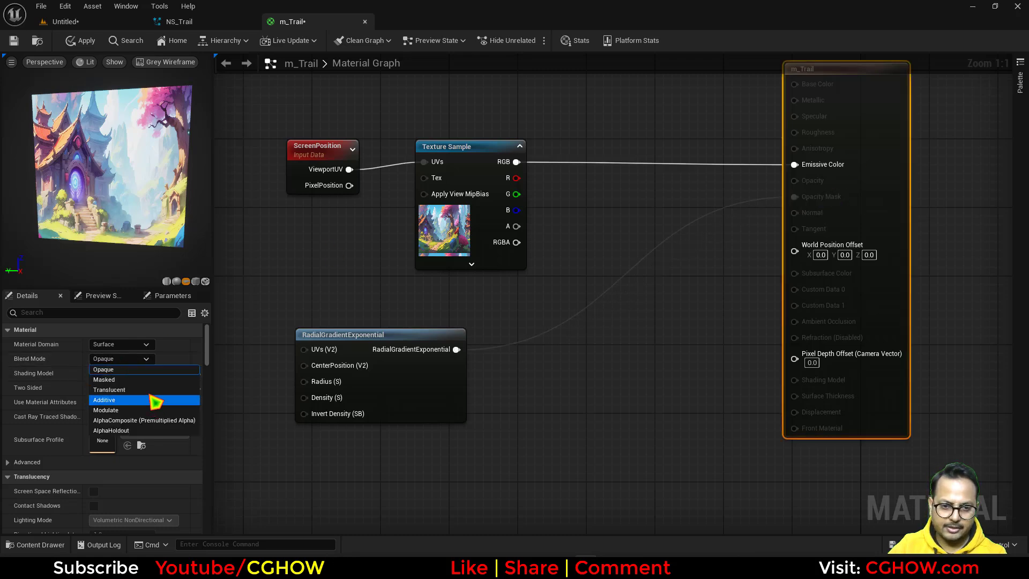
pyautogui.click(122, 381)
pyautogui.moveTo(418, 374); pyautogui.dragTo(477, 362)
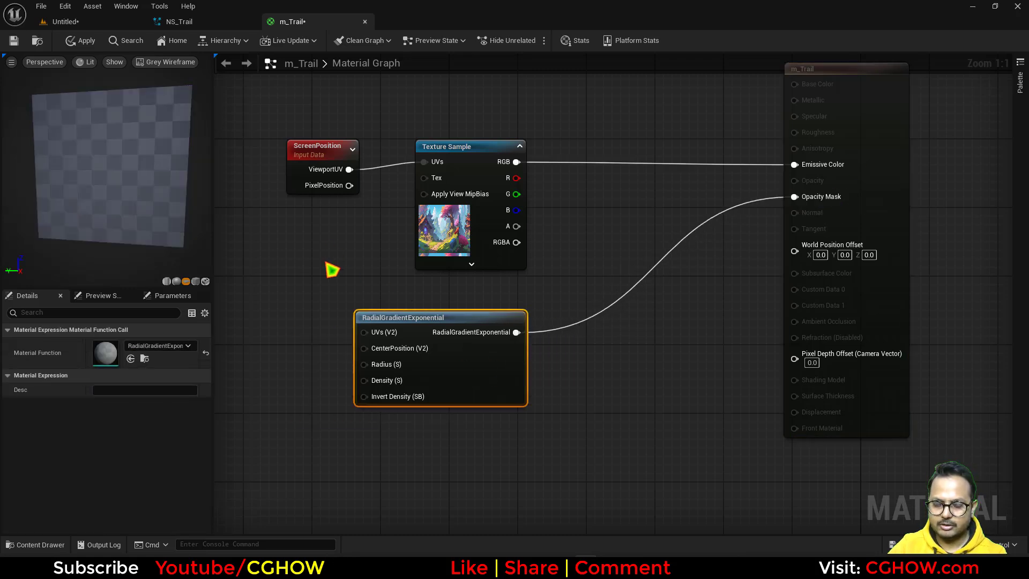
pyautogui.moveTo(371, 234); pyautogui.dragTo(383, 311, button='right')
pyautogui.scroll(-2, 390, 318)
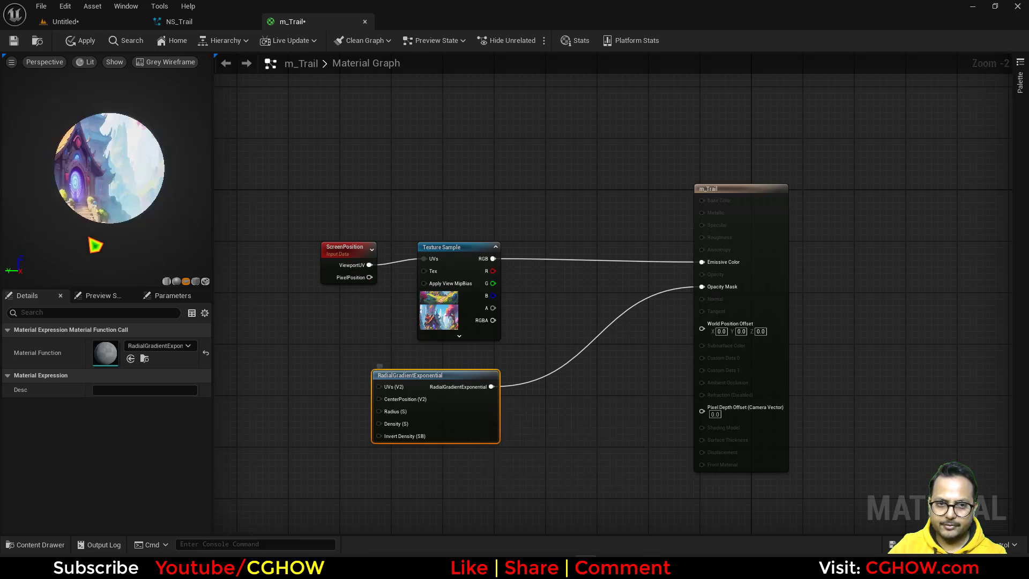
pyautogui.moveTo(114, 219)
pyautogui.mouseDown()
pyautogui.moveTo(80, 217)
pyautogui.moveTo(167, 217)
pyautogui.moveTo(114, 219)
pyautogui.mouseUp()
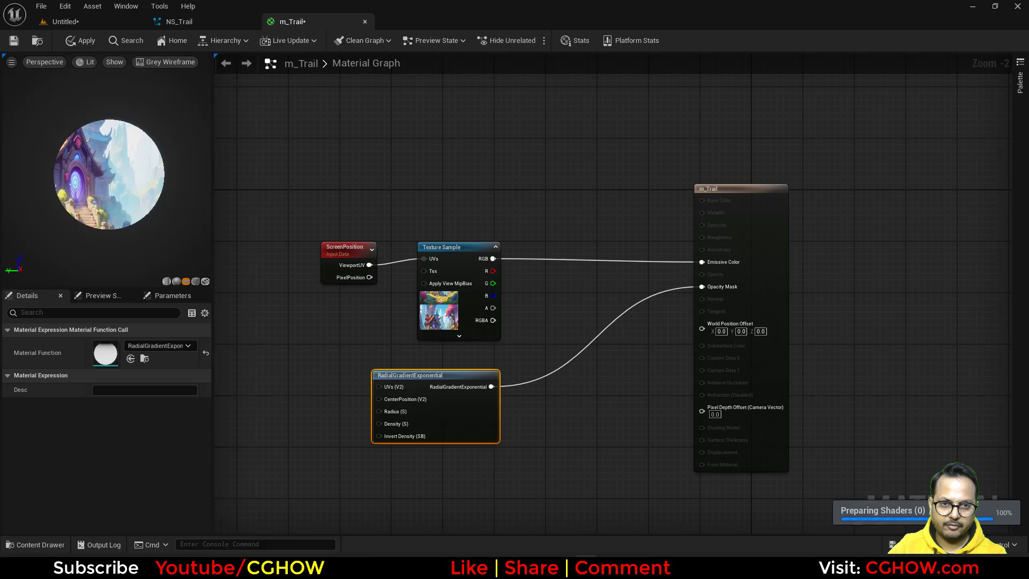
pyautogui.moveTo(299, 175); pyautogui.dragTo(265, 173, button='right')
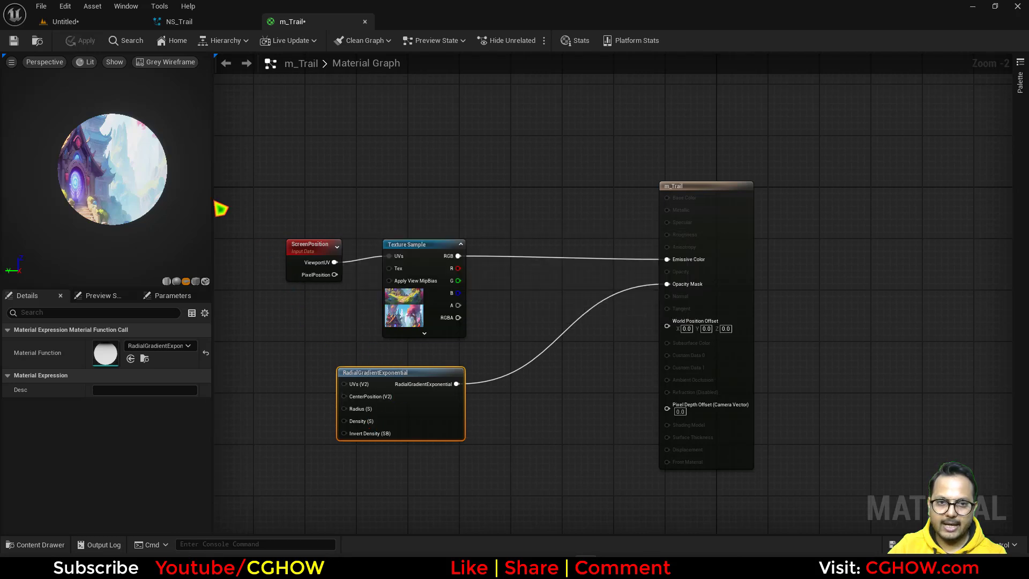
# Locate m_Trail in the Content Browser, enlarge the level viewport, and move the NS_Trail actor around to preview its particles
pyautogui.click(41, 43)
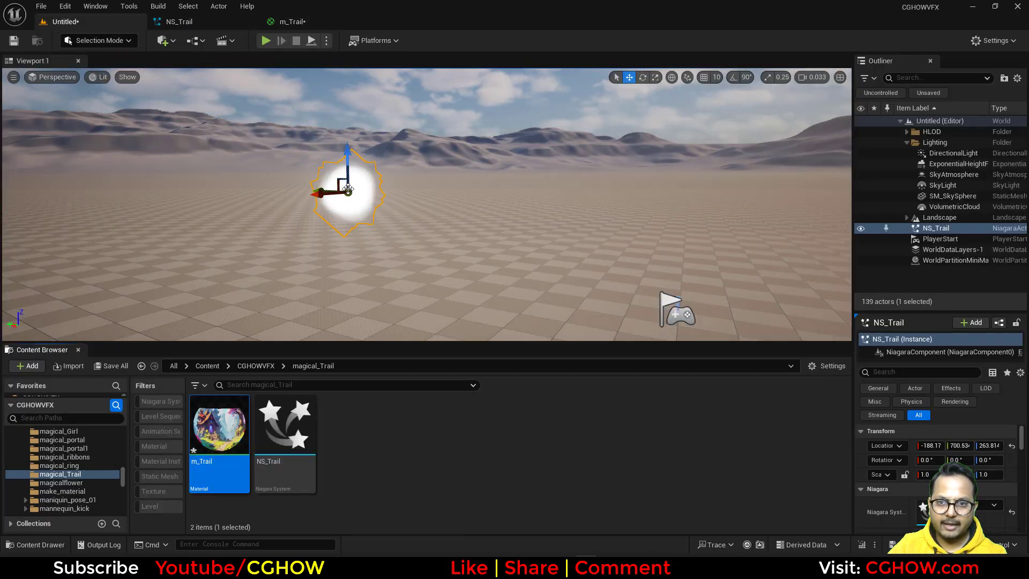
pyautogui.moveTo(331, 157)
pyautogui.mouseDown()
pyautogui.moveTo(110, 137)
pyautogui.moveTo(272, 230)
pyautogui.moveTo(415, 172)
pyautogui.moveTo(435, 185)
pyautogui.mouseUp()
pyautogui.moveTo(471, 342); pyautogui.dragTo(470, 471)
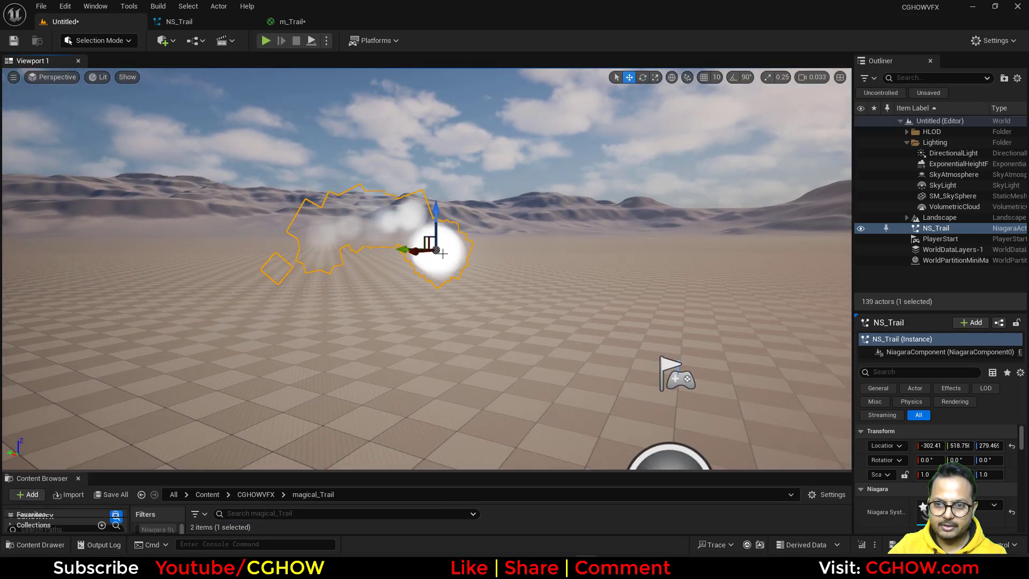
pyautogui.moveTo(436, 248)
pyautogui.mouseDown()
pyautogui.moveTo(143, 183)
pyautogui.moveTo(340, 184)
pyautogui.moveTo(451, 283)
pyautogui.moveTo(326, 261)
pyautogui.mouseUp()
# Select the m_Trail asset and assign it as the material of the Fountain emitter's Sprite Renderer in NS_Trail
pyautogui.click(292, 21)
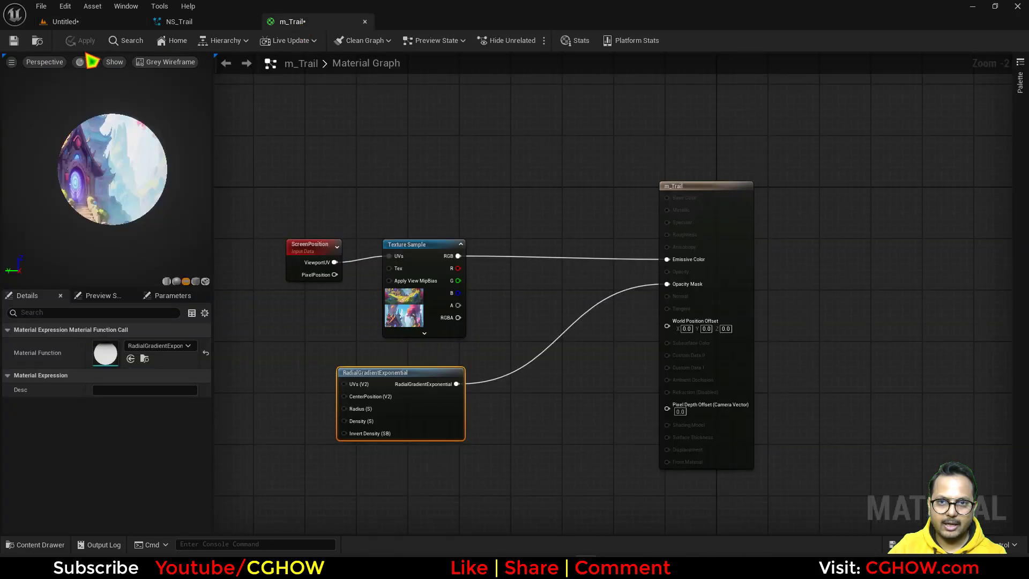
pyautogui.click(37, 44)
pyautogui.click(196, 24)
pyautogui.click(437, 349)
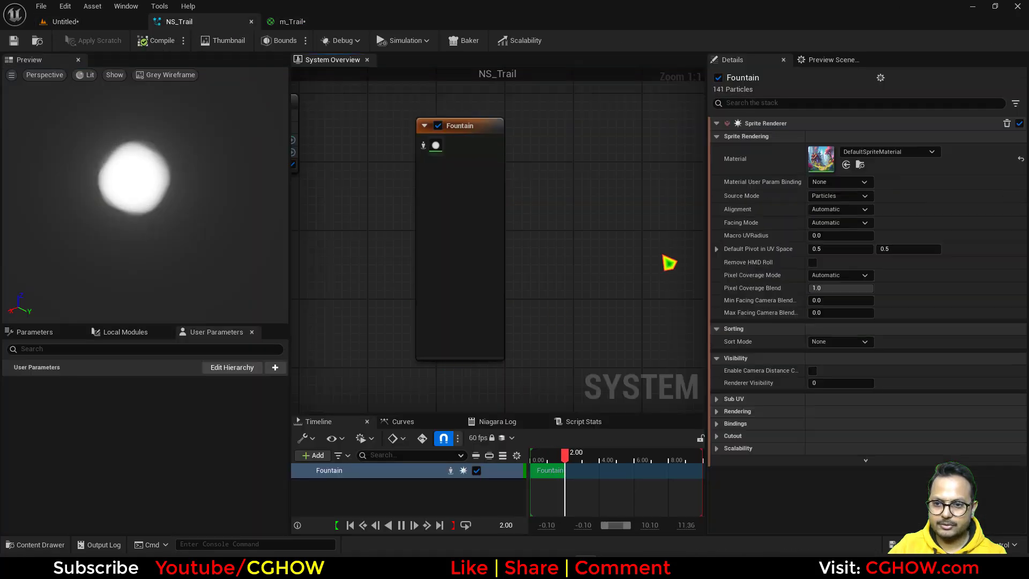
pyautogui.click(850, 167)
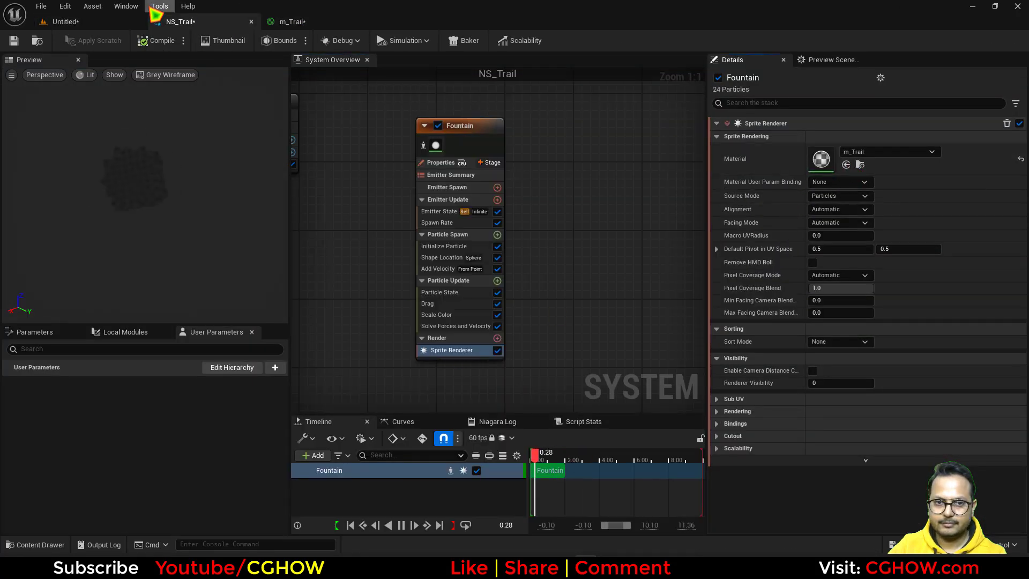
# Return to the level and sweep the NS_Trail actor around in circles to examine the textured trail
pyautogui.click(94, 25)
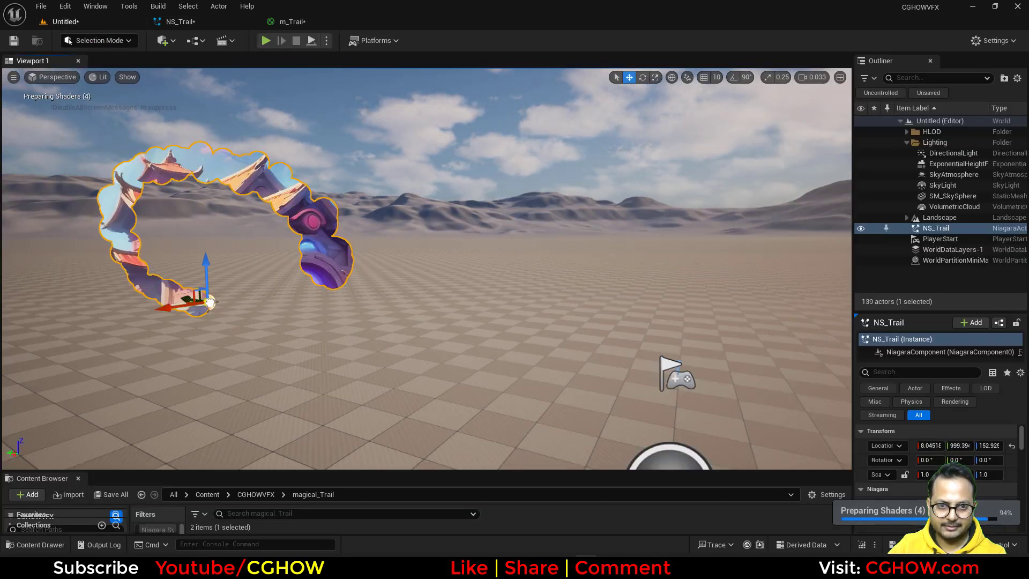
pyautogui.moveTo(210, 303)
pyautogui.mouseDown()
pyautogui.moveTo(375, 204)
pyautogui.moveTo(241, 333)
pyautogui.moveTo(397, 289)
pyautogui.moveTo(271, 174)
pyautogui.moveTo(231, 276)
pyautogui.moveTo(297, 252)
pyautogui.moveTo(277, 231)
pyautogui.moveTo(322, 239)
pyautogui.moveTo(298, 207)
pyautogui.moveTo(156, 218)
pyautogui.moveTo(453, 127)
pyautogui.moveTo(160, 308)
pyautogui.moveTo(368, 108)
pyautogui.moveTo(198, 356)
pyautogui.moveTo(333, 103)
pyautogui.moveTo(393, 289)
pyautogui.moveTo(184, 230)
pyautogui.moveTo(321, 103)
pyautogui.moveTo(252, 298)
pyautogui.moveTo(237, 170)
pyautogui.mouseUp()
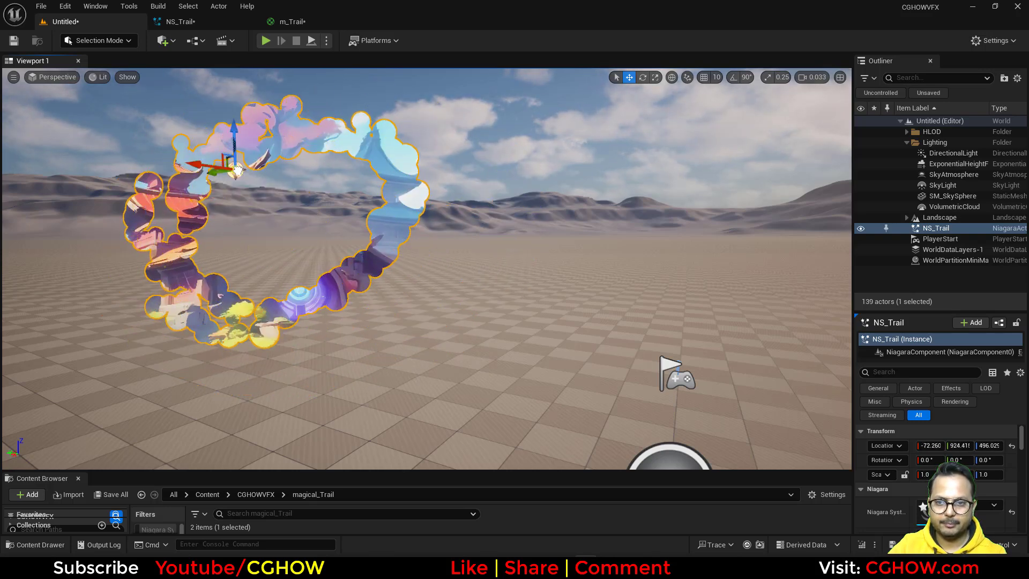
pyautogui.moveTo(422, 174); pyautogui.dragTo(322, 231)
# Add a Scale Sprite Size module to the Fountain emitter's Particle Update stage in NS_Trail
pyautogui.click(292, 22)
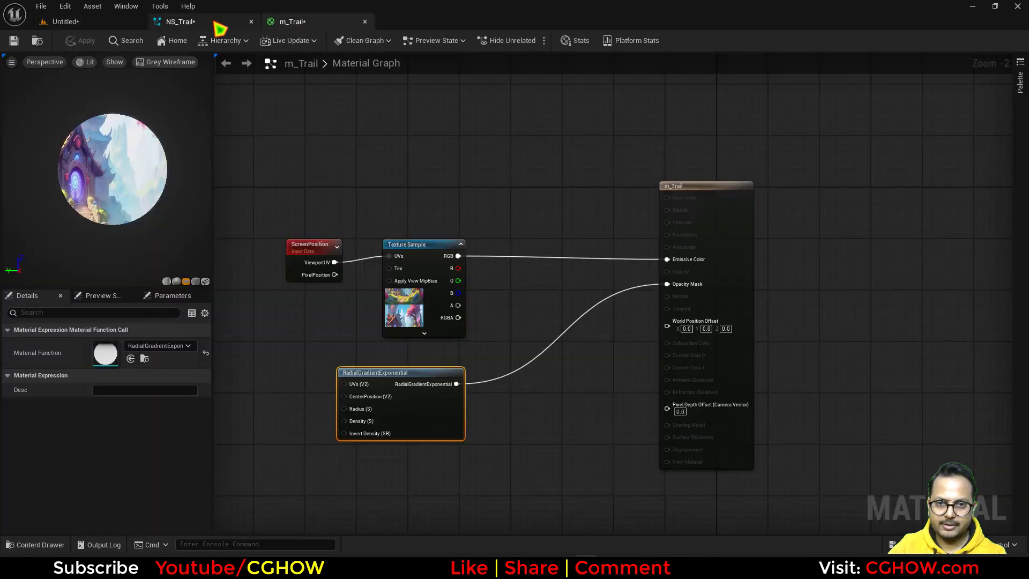
pyautogui.click(215, 21)
pyautogui.click(497, 280)
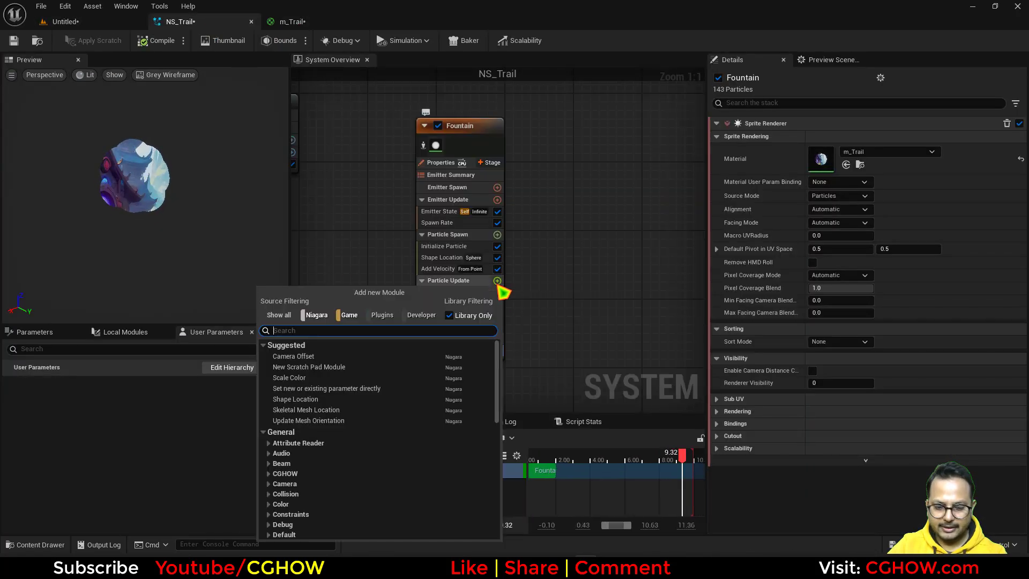
pyautogui.write('size')
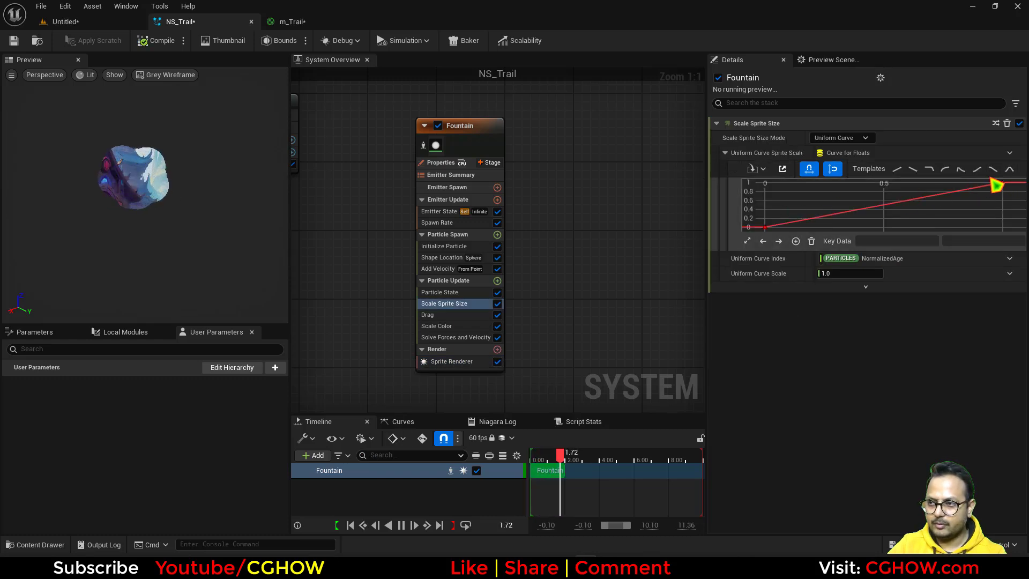
# Set the second sprite scale curve key's time to 0.2 and steepen the first key's tangent so the curve bulges upward
pyautogui.click(765, 227)
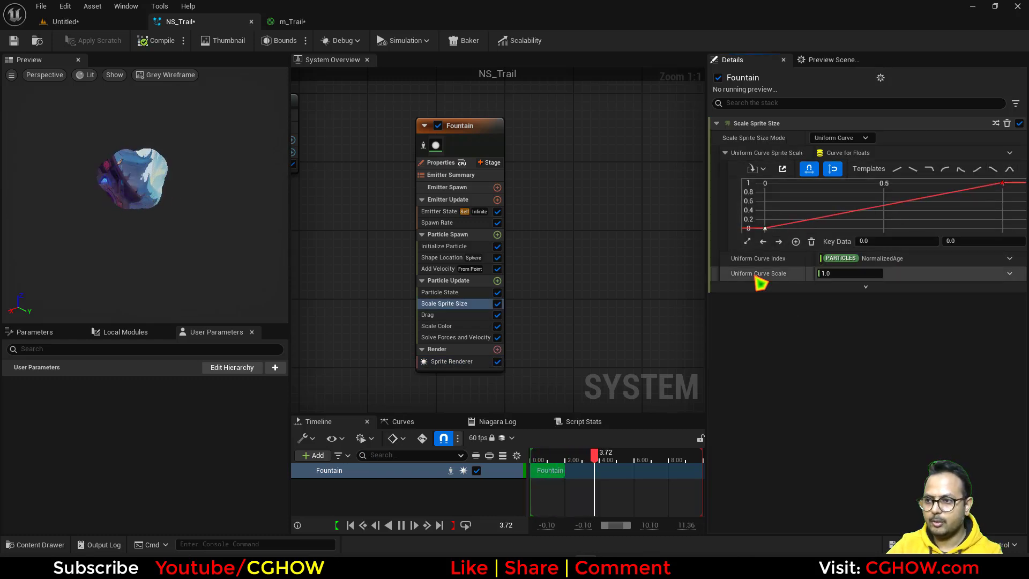
pyautogui.click(1002, 184)
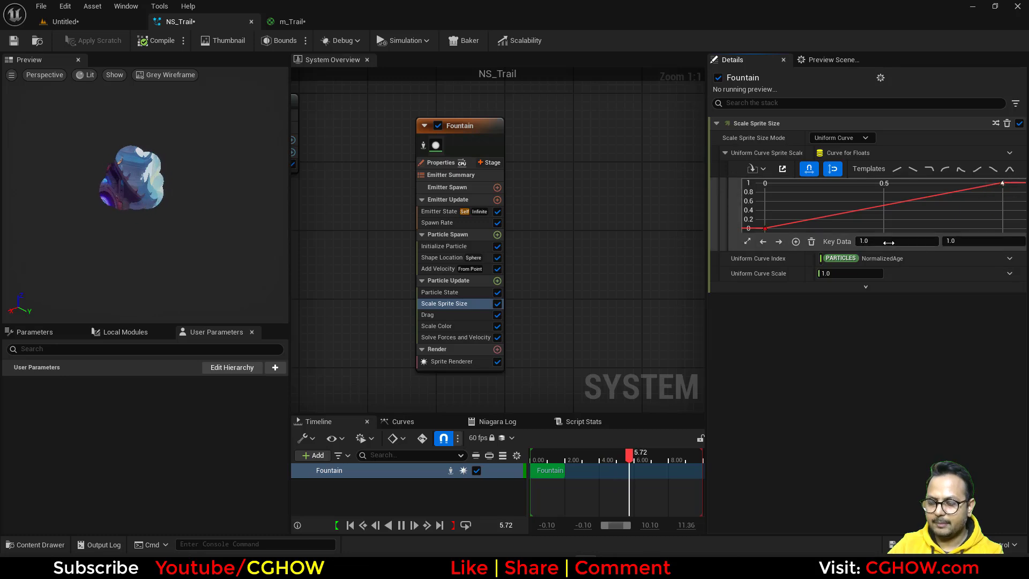
pyautogui.click(888, 241)
pyautogui.write('0.2')
pyautogui.press('Return')
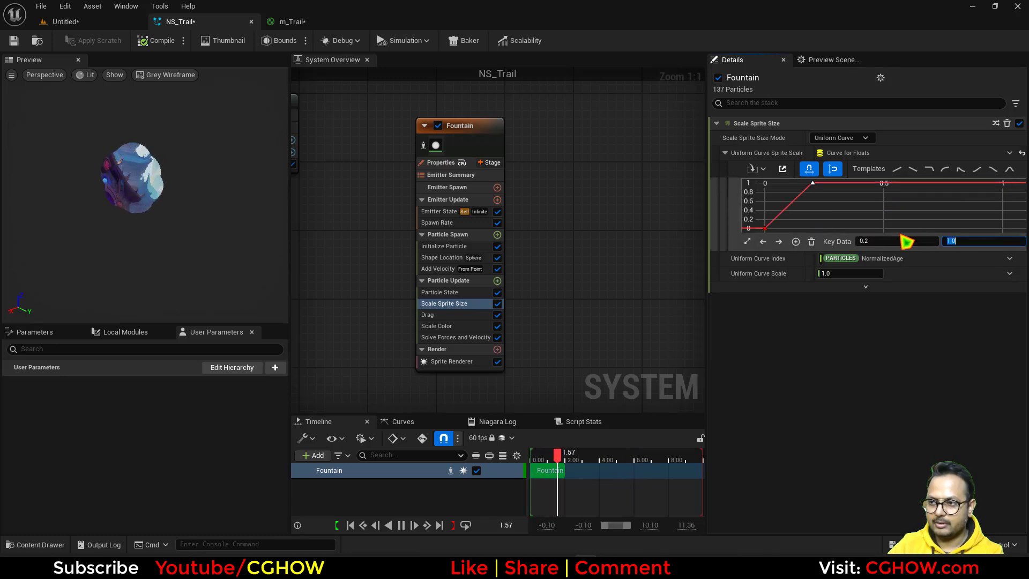
pyautogui.click(747, 242)
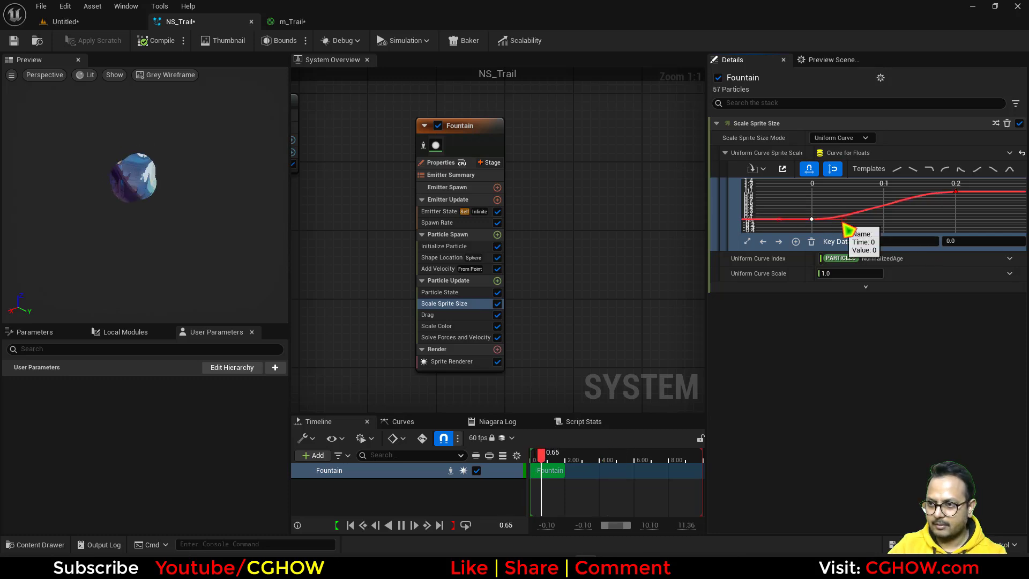
pyautogui.moveTo(847, 231); pyautogui.dragTo(849, 203)
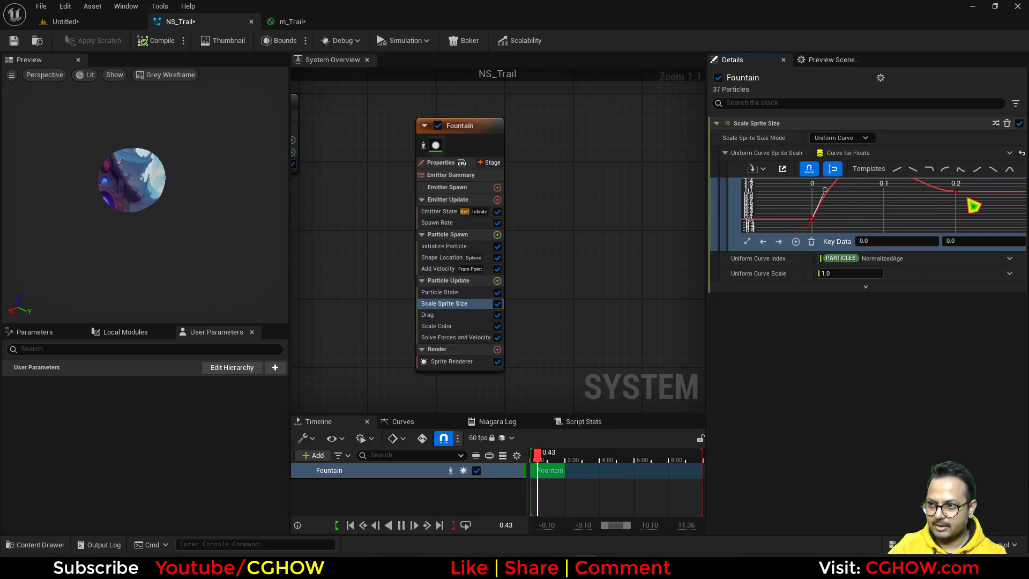
# Add a third key to the sprite scale curve at time 1.0 with value 0.0 and fit the curve view
pyautogui.moveTo(968, 205); pyautogui.dragTo(887, 209, button='right')
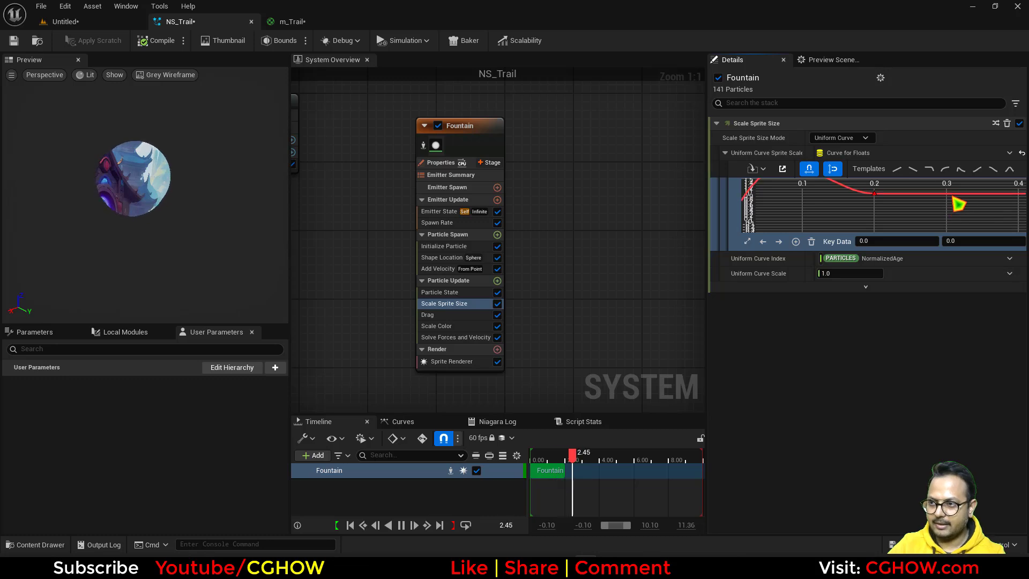
pyautogui.middleClick(950, 195)
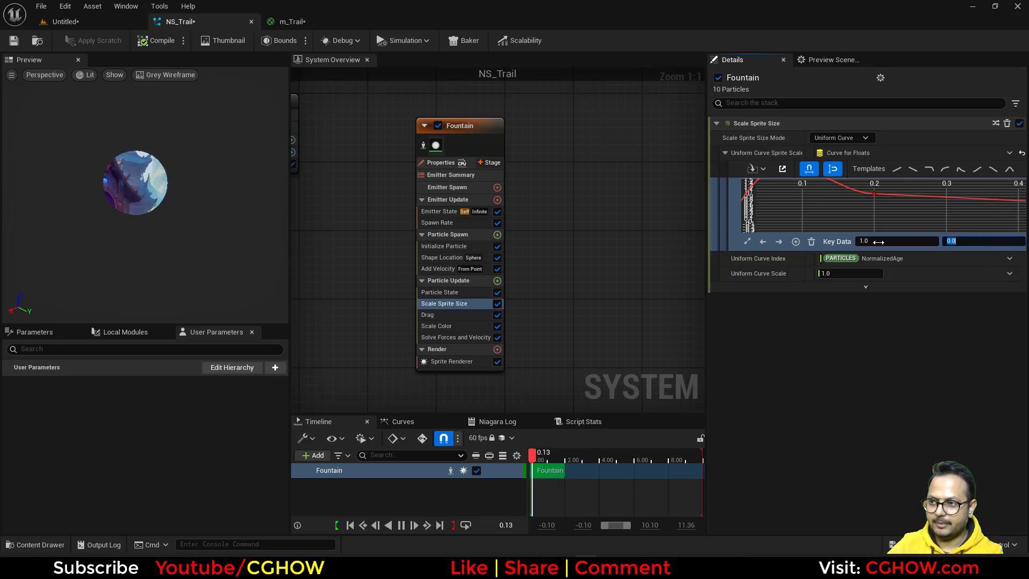
pyautogui.click(748, 242)
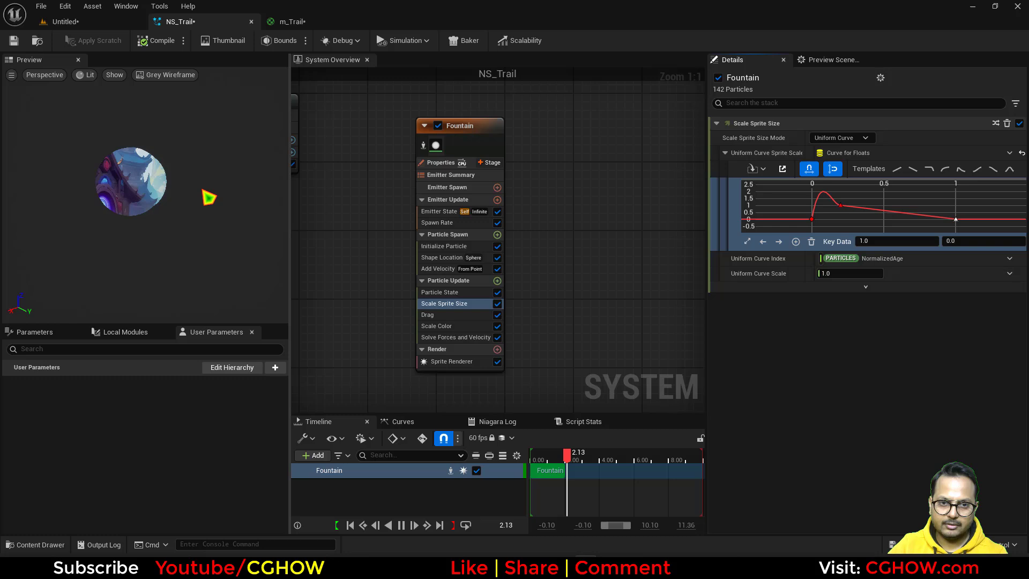
# In Initialize Particle, set Lifetime Min to 5.0 and Lifetime Max to 6.0
pyautogui.click(445, 247)
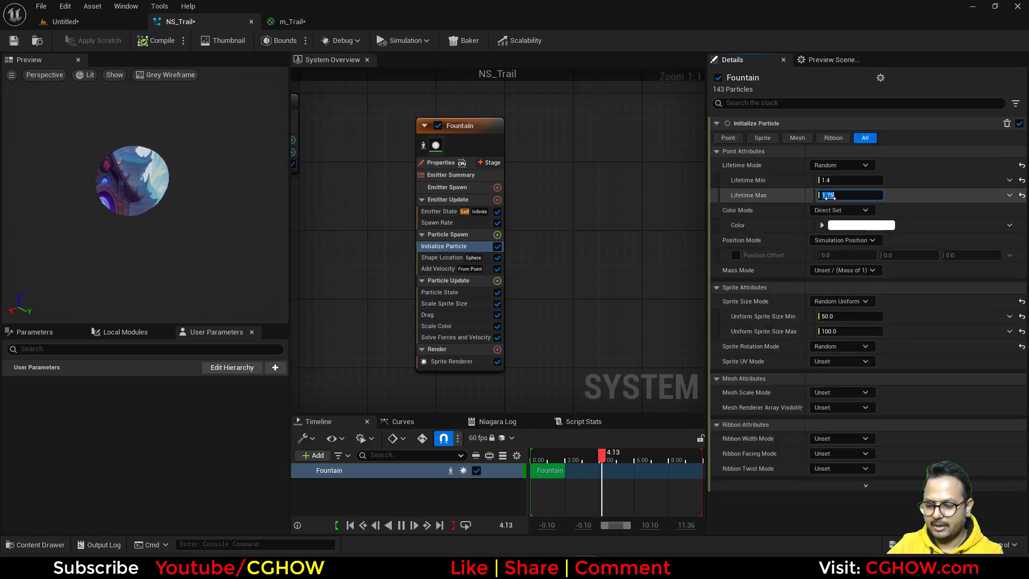
pyautogui.click(841, 181)
pyautogui.write('5')
pyautogui.press('Return')
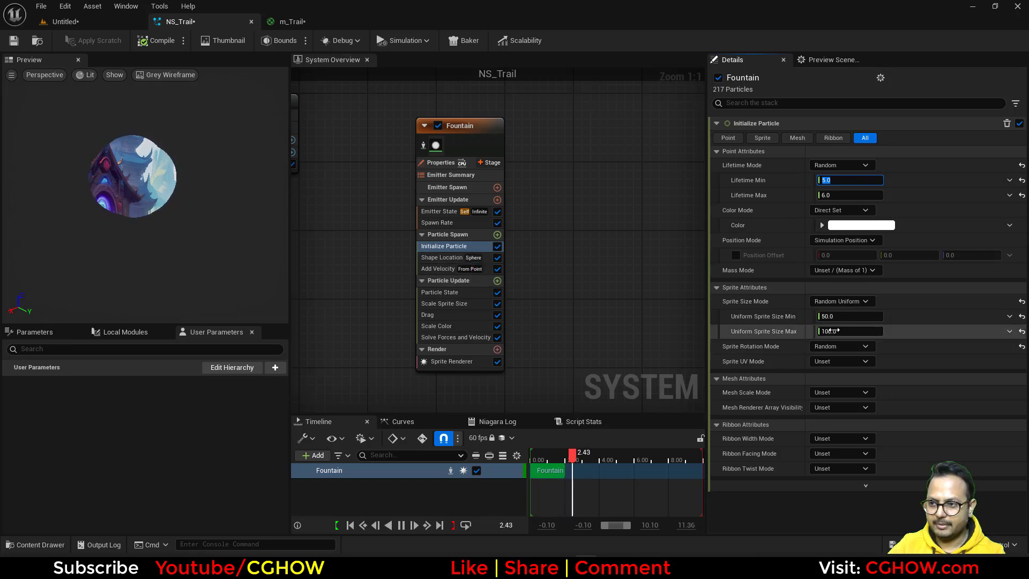
# Set Uniform Sprite Size Max to 200.0 and Uniform Sprite Size Min to 60.0 in Initialize Particle
pyautogui.write('200')
pyautogui.hotkey('shift', 'Tab')
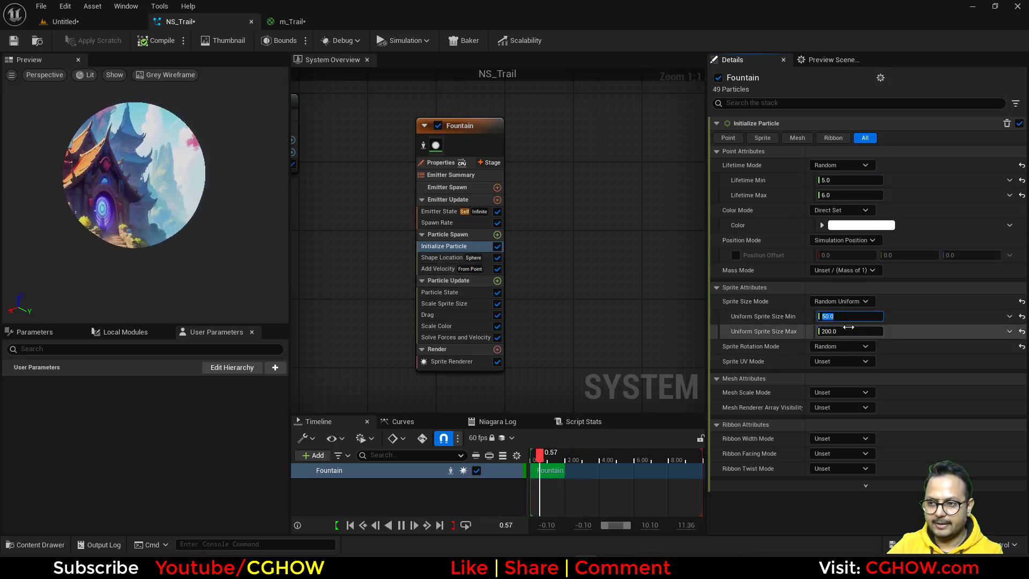
pyautogui.write('60')
pyautogui.press('Return')
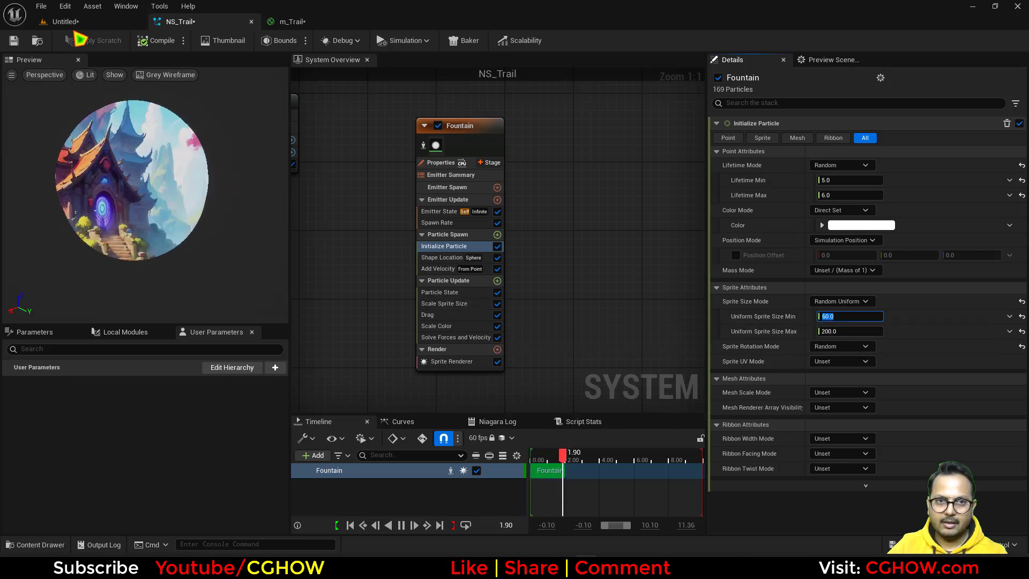
# Move the NS_Trail actor around in the level and inspect its trail without editor overlays
pyautogui.click(65, 21)
pyautogui.moveTo(333, 248)
pyautogui.mouseDown()
pyautogui.moveTo(500, 294)
pyautogui.moveTo(617, 80)
pyautogui.moveTo(204, 138)
pyautogui.moveTo(211, 333)
pyautogui.moveTo(420, 413)
pyautogui.moveTo(218, 156)
pyautogui.moveTo(453, 292)
pyautogui.moveTo(343, 231)
pyautogui.moveTo(327, 268)
pyautogui.moveTo(363, 358)
pyautogui.moveTo(166, 103)
pyautogui.moveTo(202, 344)
pyautogui.moveTo(300, 354)
pyautogui.moveTo(316, 308)
pyautogui.mouseUp()
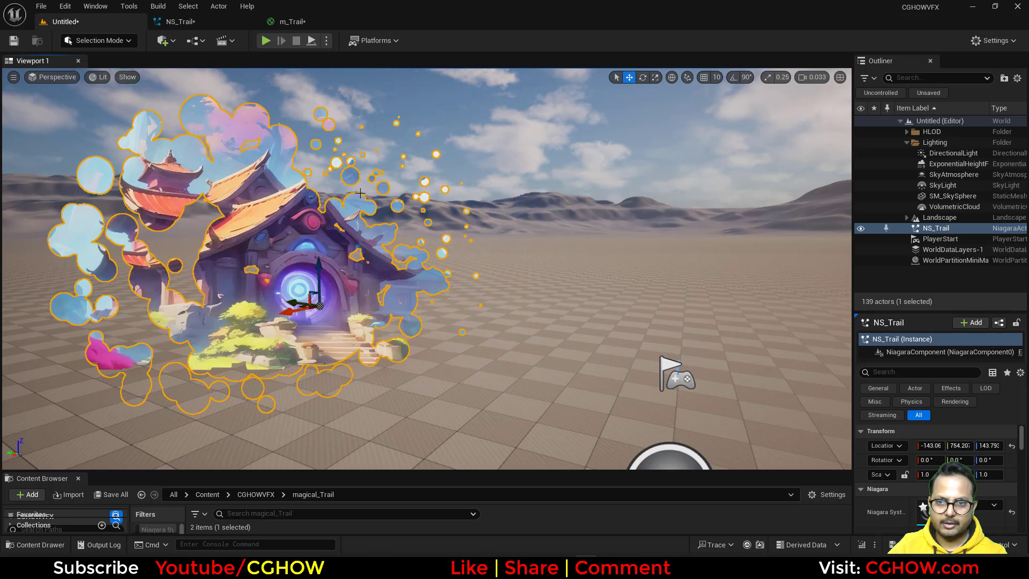
pyautogui.scroll(-1, 330, 201)
pyautogui.press('g')
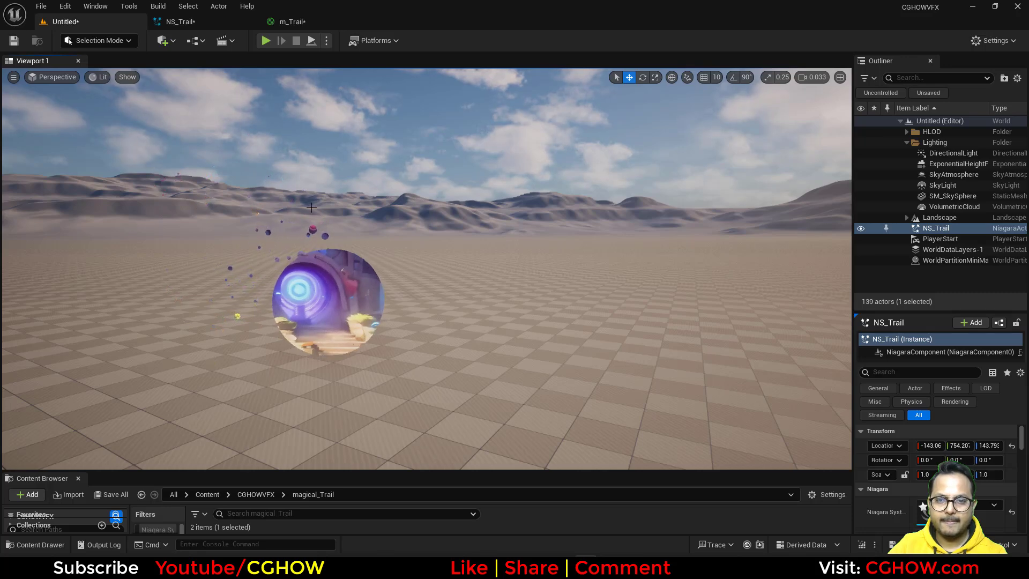
# Add a Noise node below RadialGradientExponential in the m_Trail material graph and start previewing it
pyautogui.click(300, 23)
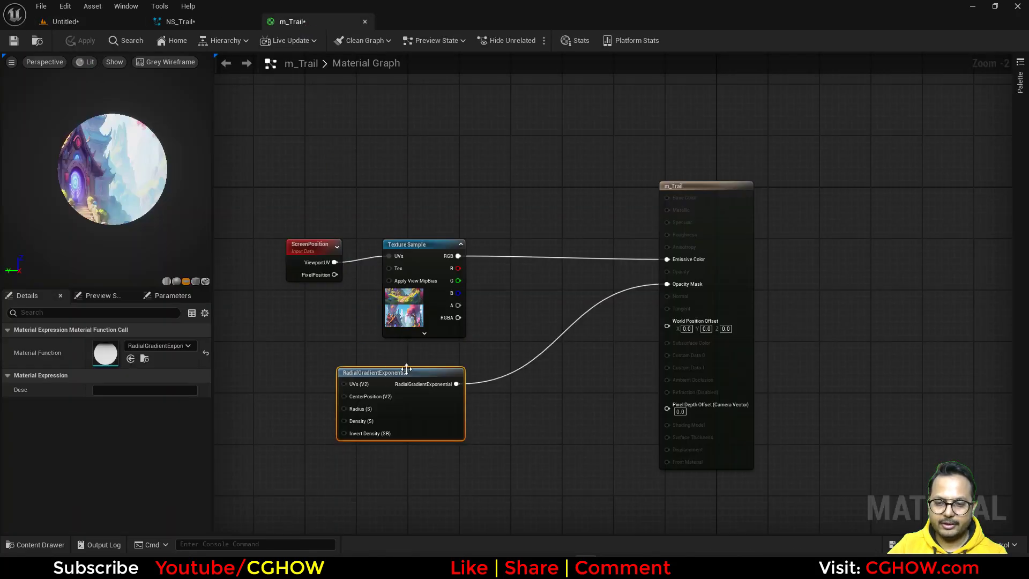
pyautogui.moveTo(406, 369); pyautogui.dragTo(492, 352, button='right')
pyautogui.moveTo(405, 227); pyautogui.dragTo(424, 213)
pyautogui.moveTo(405, 356); pyautogui.dragTo(352, 233, button='right')
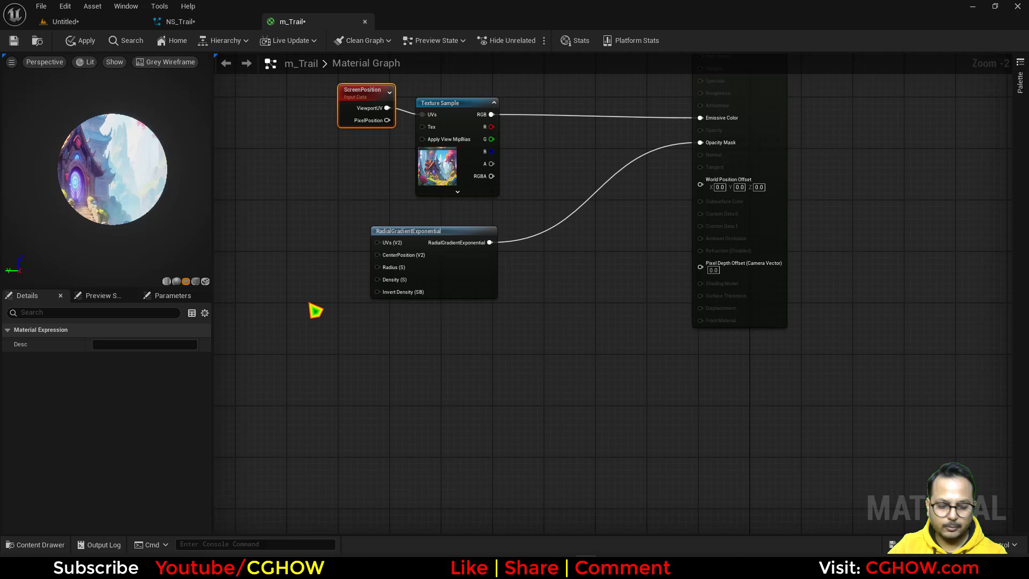
pyautogui.rightClick(311, 305)
pyautogui.write('noi')
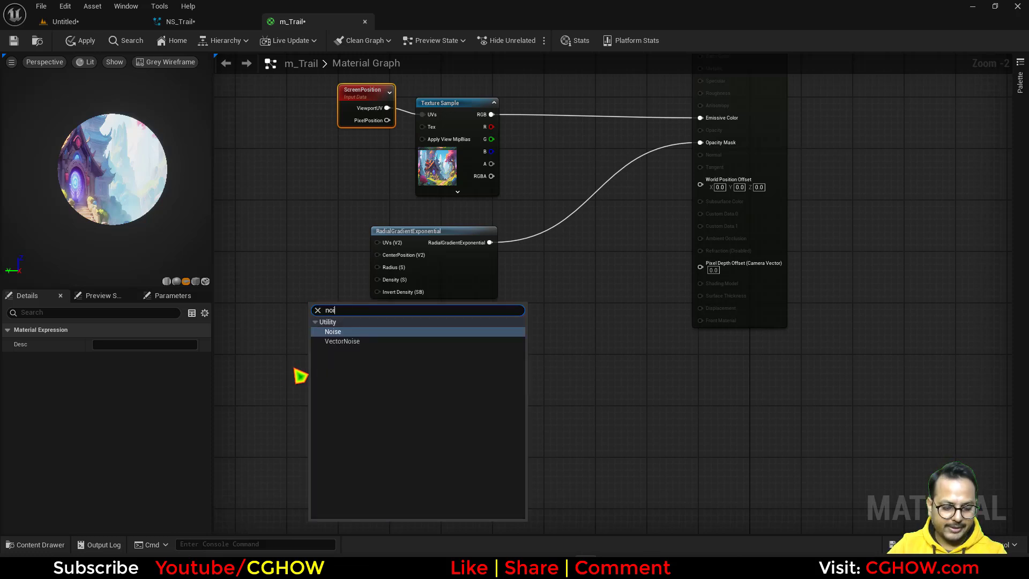
pyautogui.write('s')
pyautogui.click(349, 334)
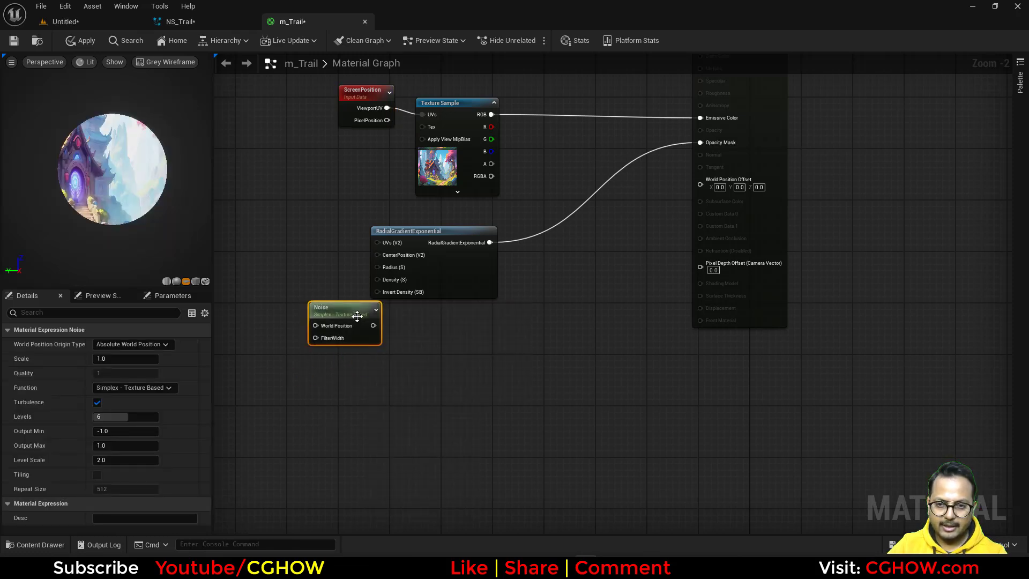
pyautogui.press('space')
pyautogui.moveTo(341, 310); pyautogui.dragTo(365, 363)
pyautogui.scroll(1, 90, 233)
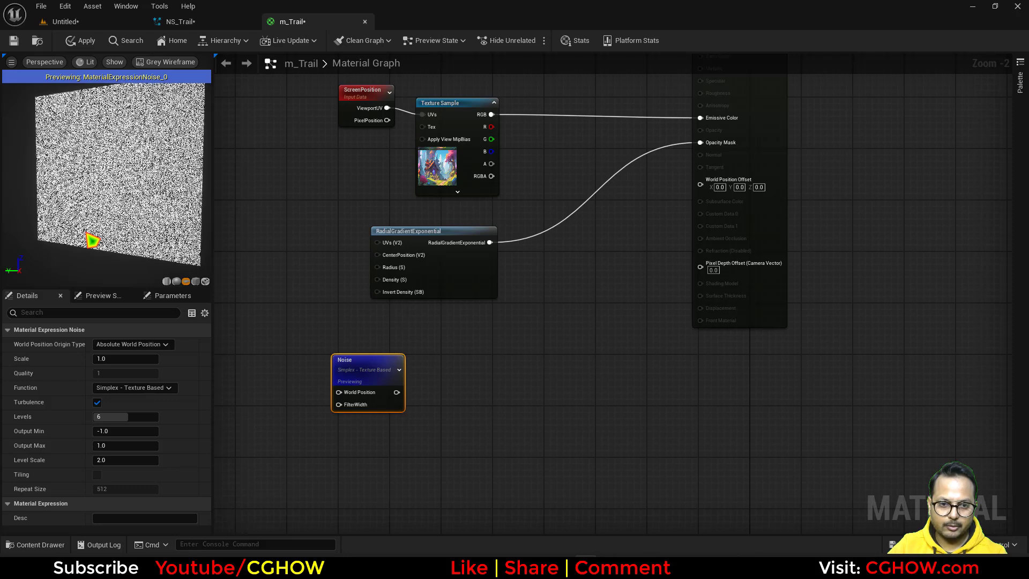
# Set the Noise node's Scale to 0.01 and its Output Min to 0
pyautogui.click(130, 344)
pyautogui.click(80, 360)
pyautogui.click(101, 359)
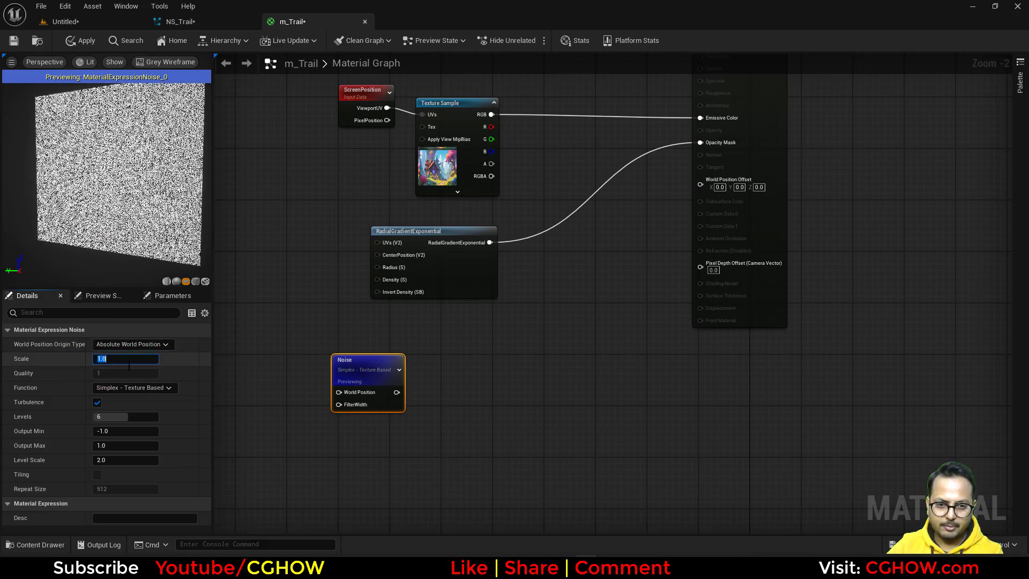
pyautogui.write('.01')
pyautogui.moveTo(110, 240); pyautogui.dragTo(159, 239)
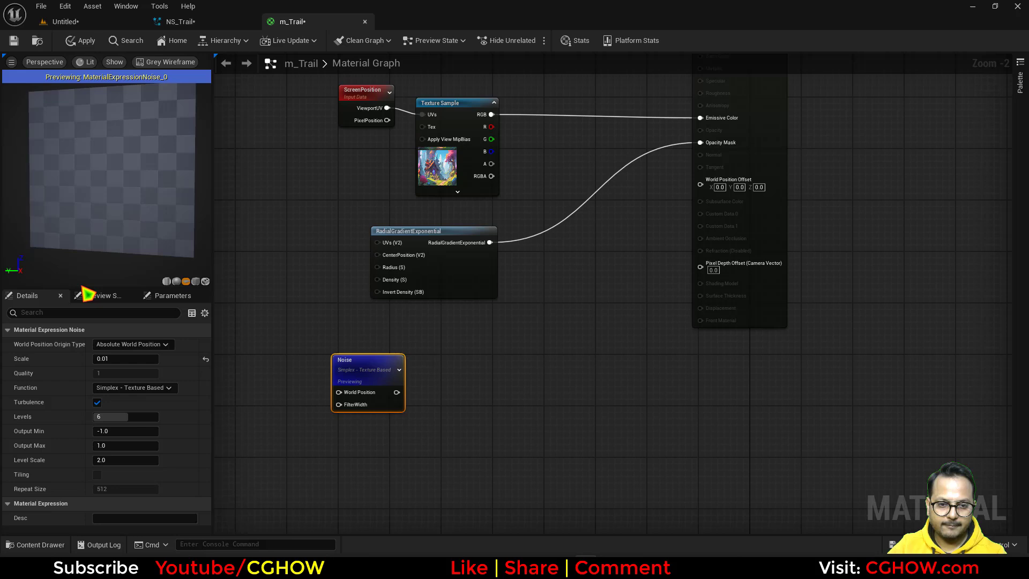
pyautogui.click(123, 431)
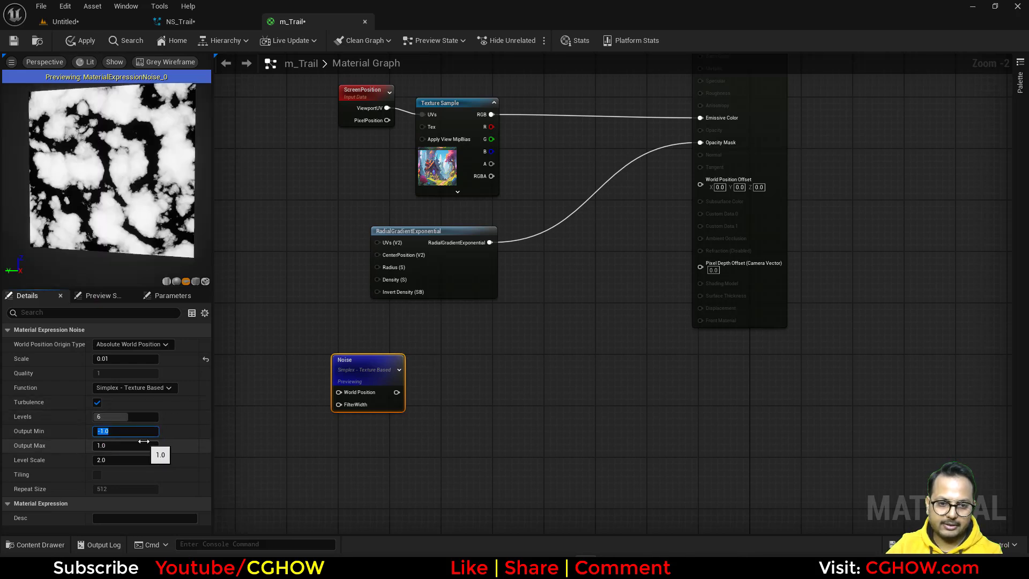
pyautogui.write('0')
pyautogui.press('Return')
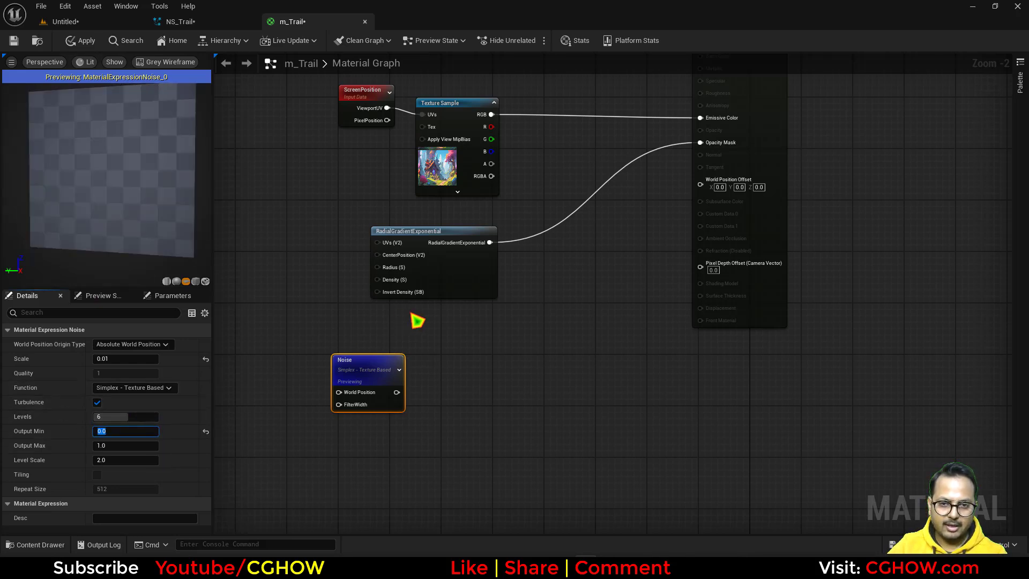
# Add a Component Mask node fed by the Noise output and limit it to the R channel
pyautogui.moveTo(426, 342); pyautogui.dragTo(376, 349, button='right')
pyautogui.hotkey('ctrl', 'v')
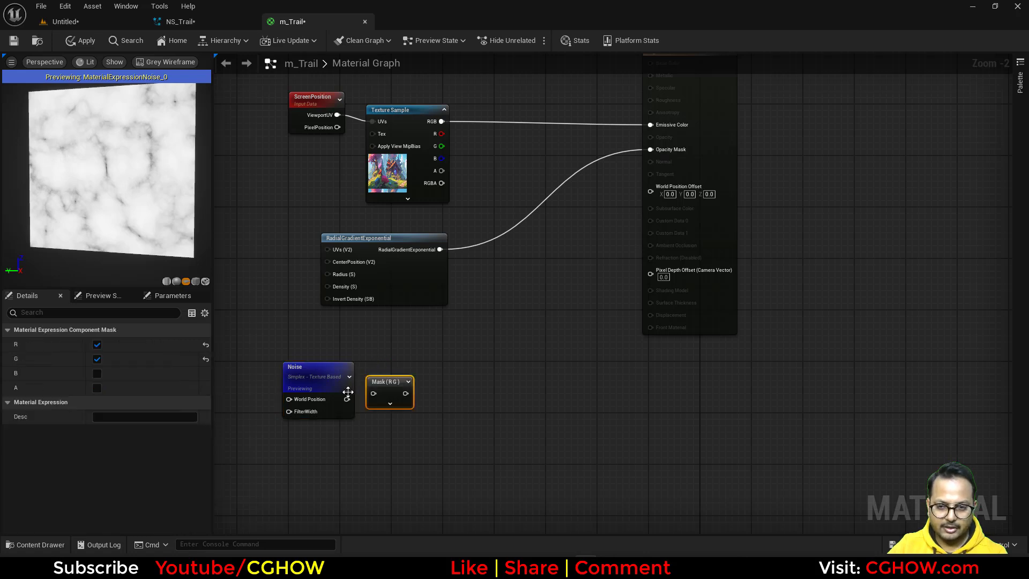
pyautogui.moveTo(347, 400); pyautogui.dragTo(373, 394)
pyautogui.click(98, 360)
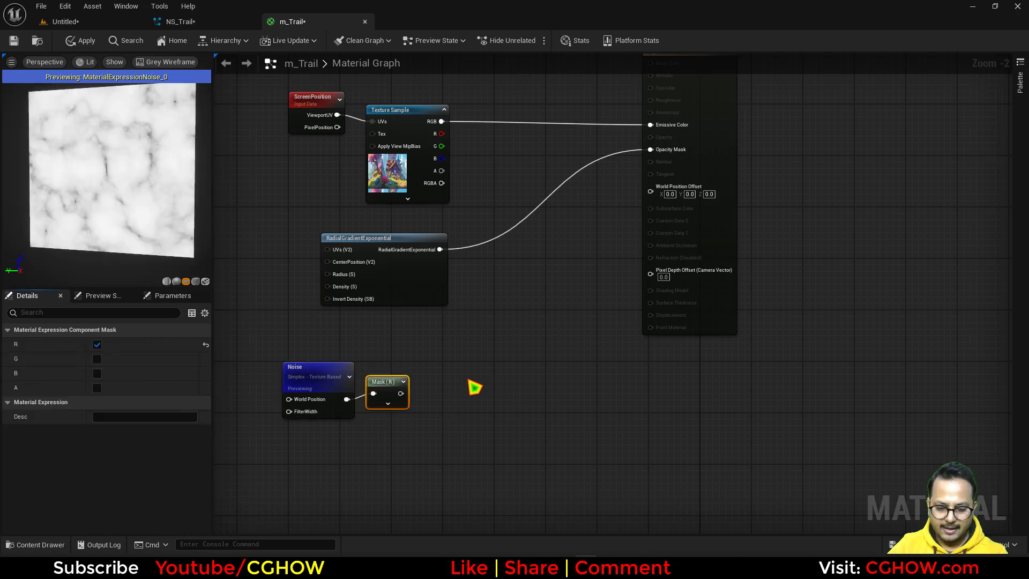
# Multiply the RadialGradientExponential output by the masked noise and connect the product to Opacity Mask
pyautogui.moveTo(455, 371); pyautogui.dragTo(427, 375, button='right')
pyautogui.click(432, 372)
pyautogui.moveTo(378, 397); pyautogui.dragTo(478, 282)
pyautogui.moveTo(417, 253); pyautogui.dragTo(461, 284)
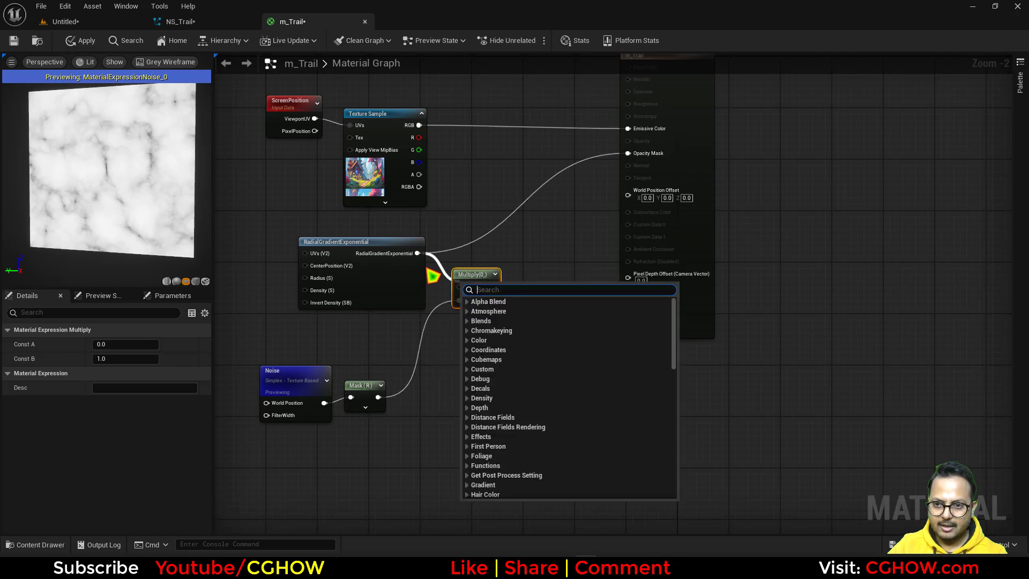
pyautogui.moveTo(417, 253); pyautogui.dragTo(629, 154)
pyautogui.moveTo(487, 275); pyautogui.dragTo(494, 313)
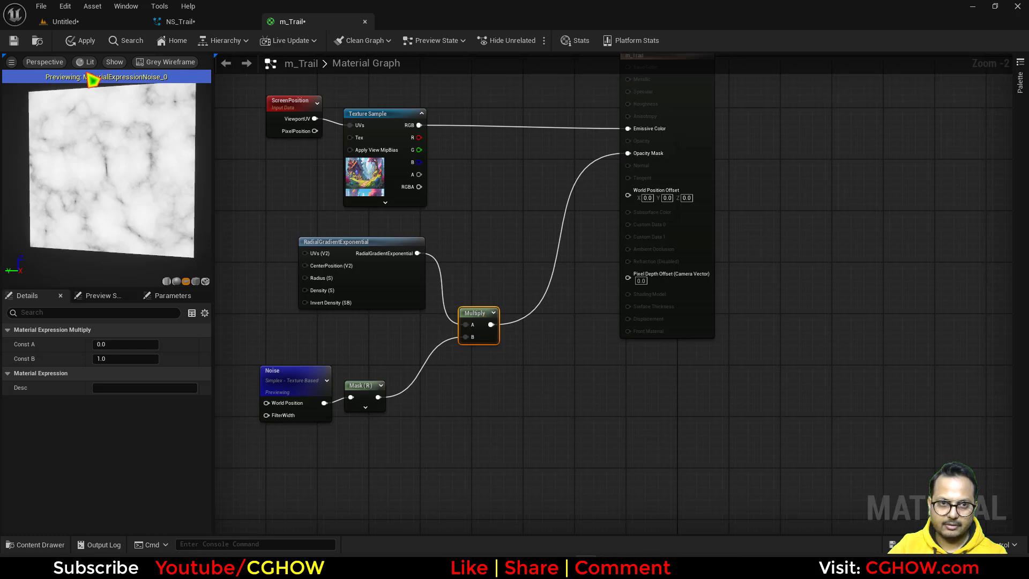
# Apply the m_Trail material changes and stop previewing the Noise node
pyautogui.click(82, 42)
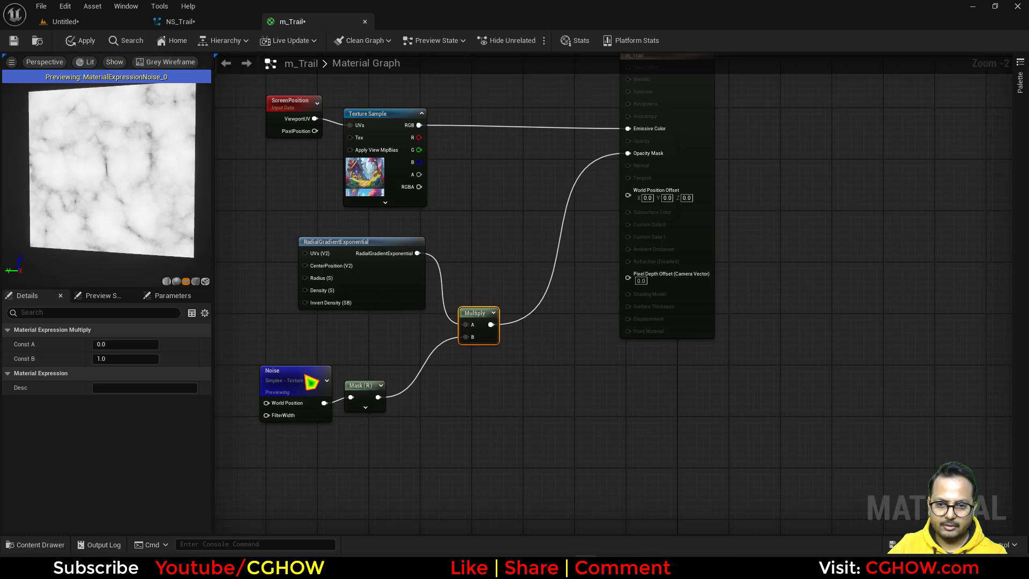
pyautogui.rightClick(311, 381)
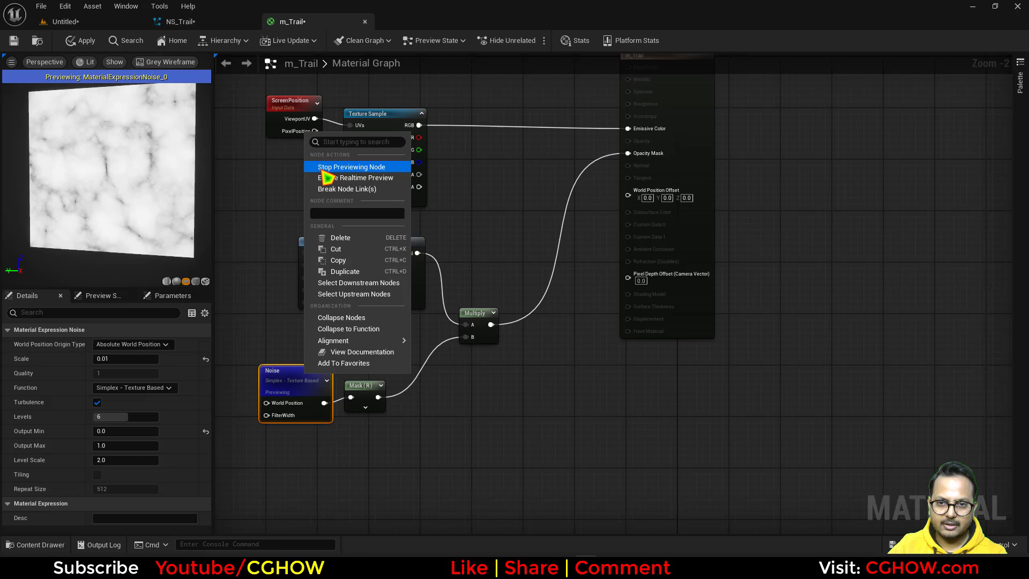
pyautogui.click(343, 167)
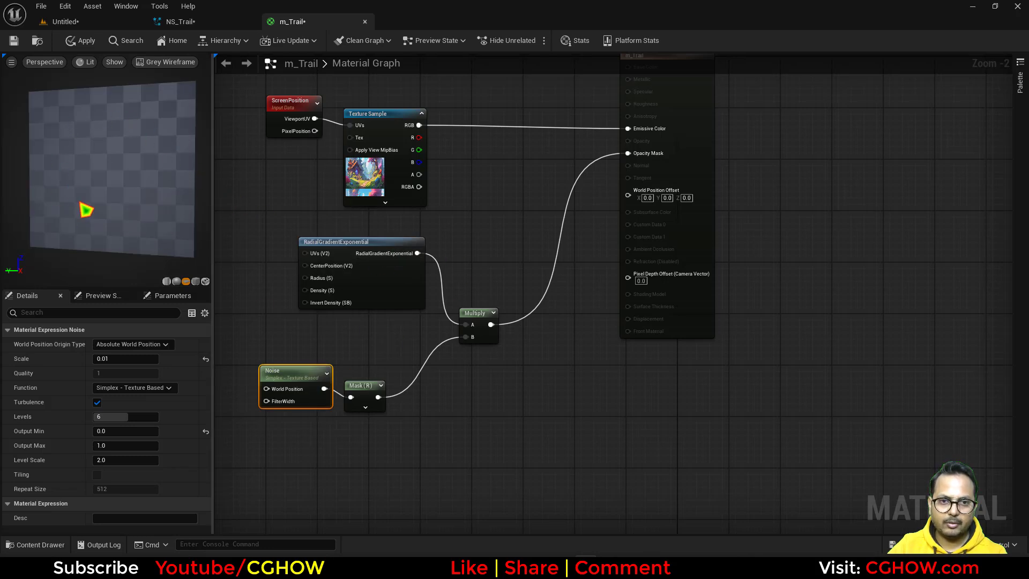
# Move the Noise and Mask nodes closer to the Multiply node and save m_Trail
pyautogui.moveTo(268, 337); pyautogui.dragTo(281, 351)
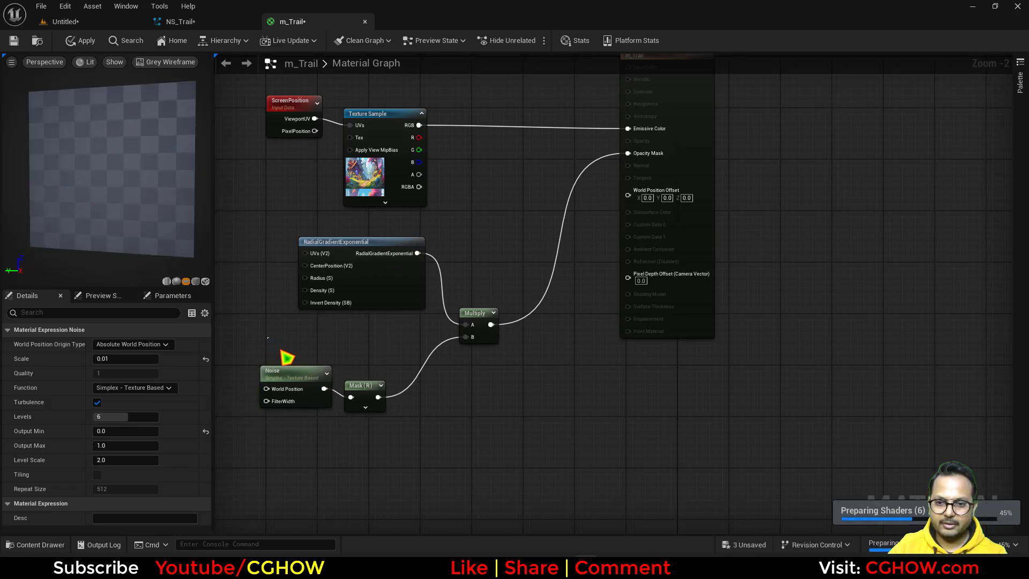
pyautogui.moveTo(362, 398); pyautogui.dragTo(381, 385)
pyautogui.click(380, 444)
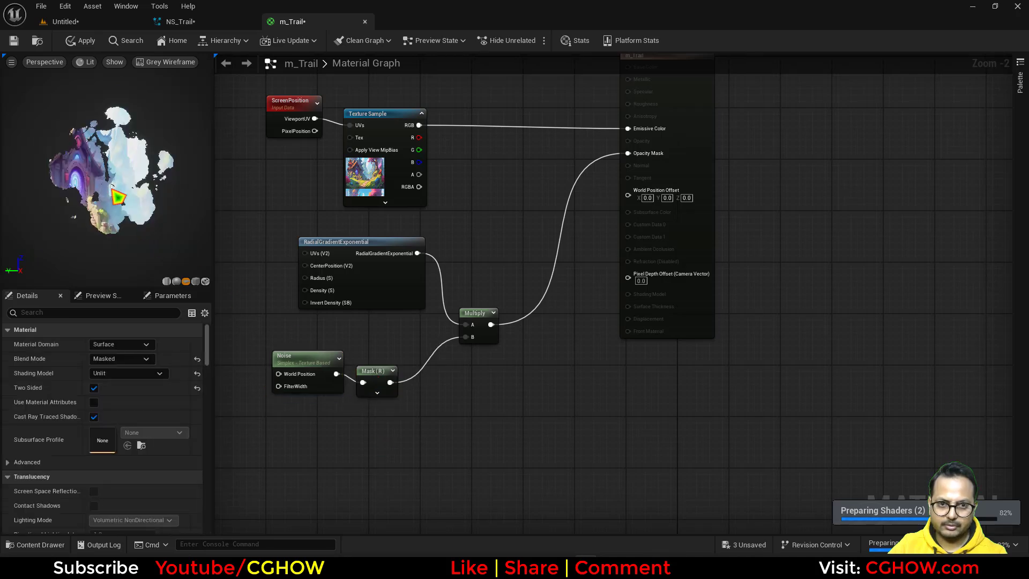
pyautogui.moveTo(117, 196); pyautogui.dragTo(85, 196)
pyautogui.click(14, 40)
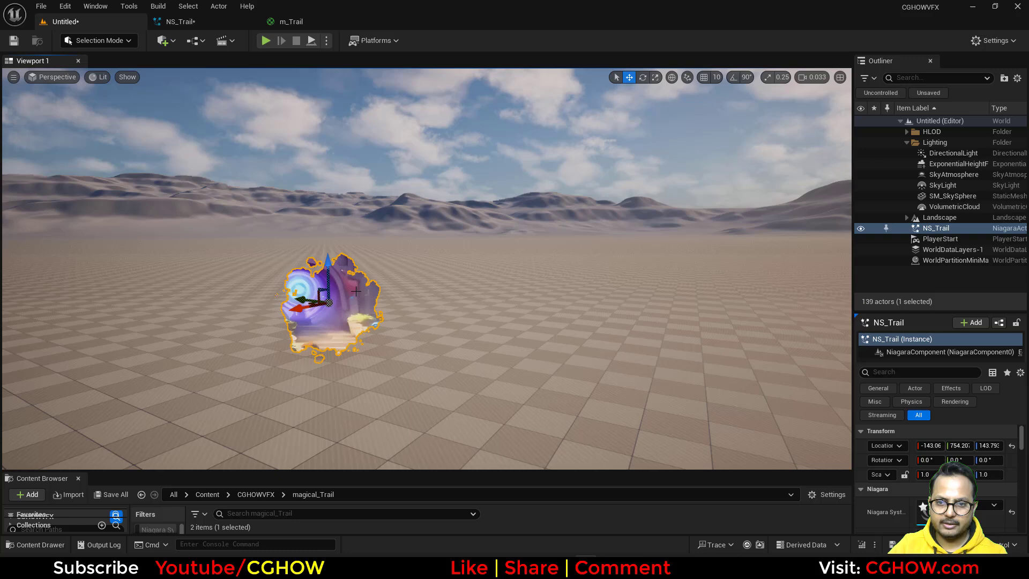
# Move the NS_Trail actor around in the level to examine the noise-eroded trail sprites
pyautogui.moveTo(327, 305)
pyautogui.mouseDown()
pyautogui.moveTo(472, 220)
pyautogui.moveTo(313, 102)
pyautogui.moveTo(150, 278)
pyautogui.moveTo(409, 368)
pyautogui.moveTo(207, 252)
pyautogui.moveTo(395, 221)
pyautogui.moveTo(322, 274)
pyautogui.moveTo(455, 177)
pyautogui.moveTo(482, 225)
pyautogui.moveTo(477, 289)
pyautogui.moveTo(298, 154)
pyautogui.moveTo(214, 161)
pyautogui.moveTo(160, 225)
pyautogui.moveTo(268, 257)
pyautogui.moveTo(373, 237)
pyautogui.moveTo(225, 411)
pyautogui.moveTo(177, 225)
pyautogui.moveTo(354, 153)
pyautogui.mouseUp()
pyautogui.scroll(-5, 381, 316)
pyautogui.moveTo(382, 316); pyautogui.dragTo(382, 295, button='right')
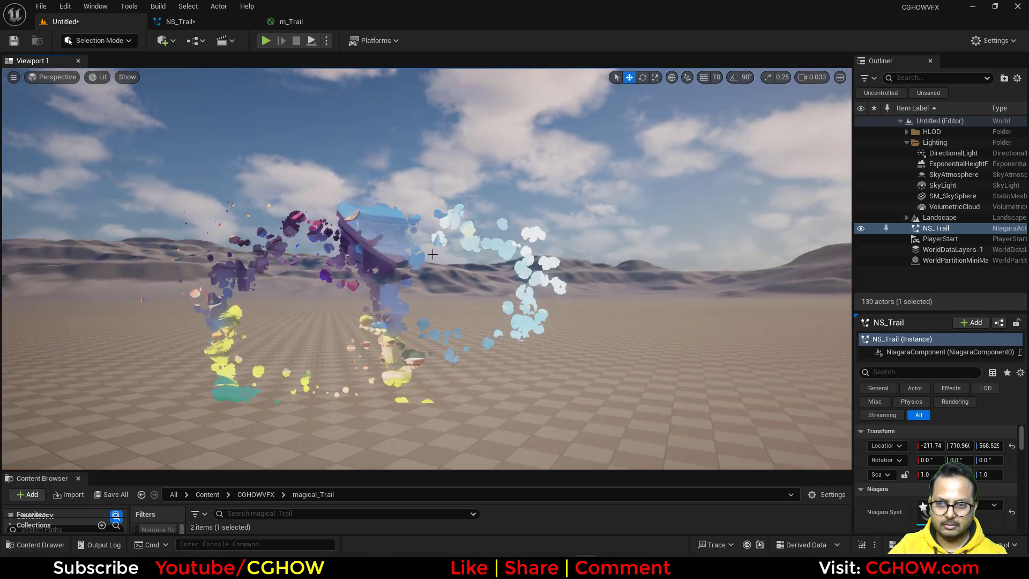
pyautogui.click(936, 229)
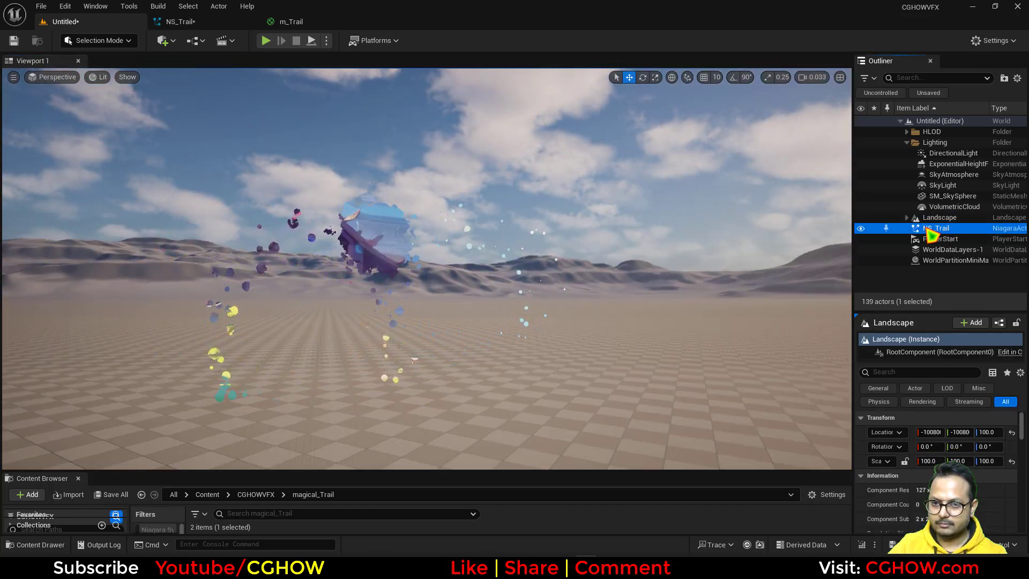
pyautogui.moveTo(378, 238)
pyautogui.mouseDown()
pyautogui.moveTo(113, 150)
pyautogui.moveTo(379, 315)
pyautogui.moveTo(358, 191)
pyautogui.moveTo(300, 236)
pyautogui.moveTo(279, 279)
pyautogui.moveTo(220, 251)
pyautogui.mouseUp()
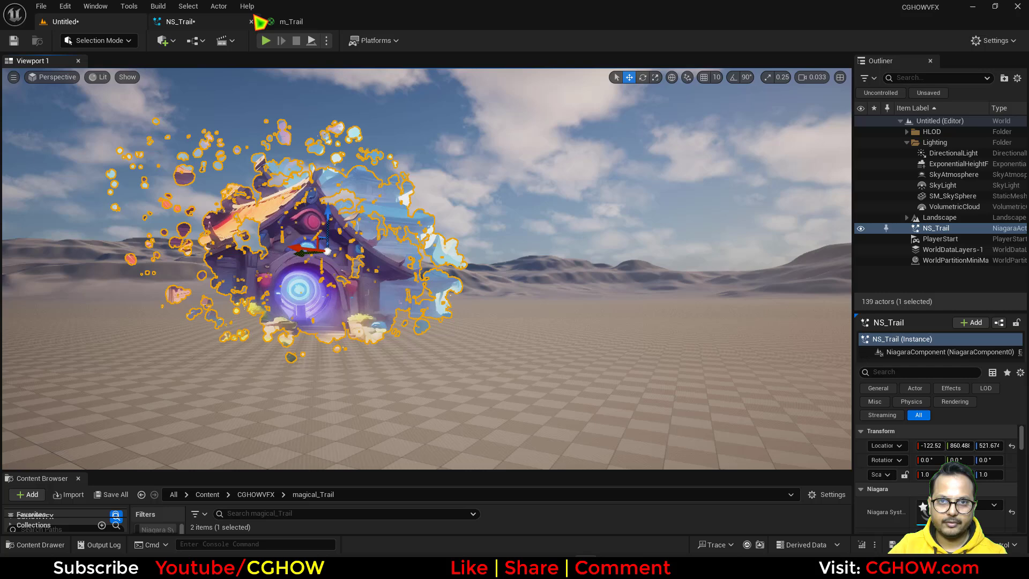
# In m_Trail, shift the RadialGradientExponential, Noise, Mask and Multiply nodes away from the material output to free space
pyautogui.click(177, 21)
pyautogui.click(303, 22)
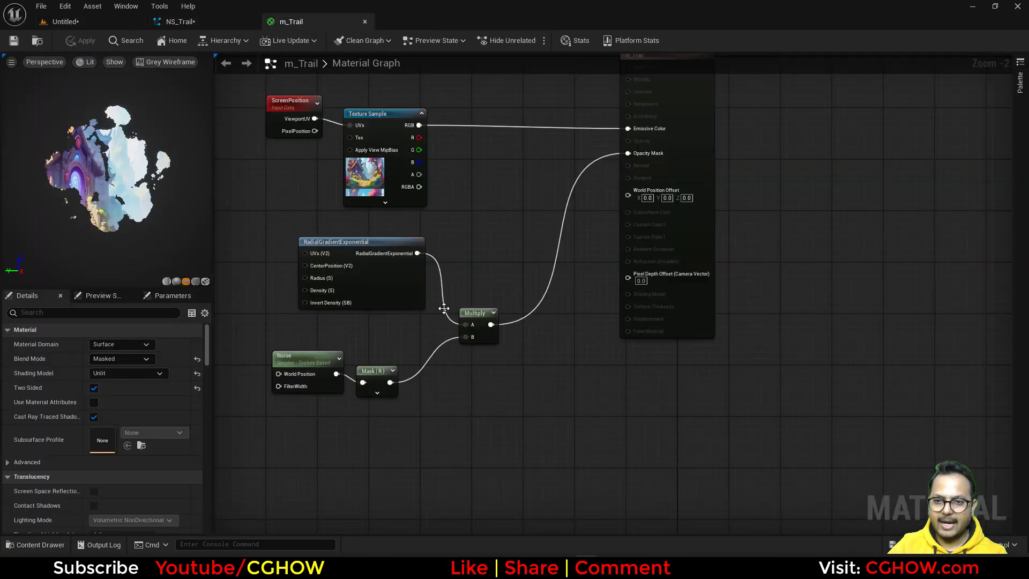
pyautogui.moveTo(261, 280); pyautogui.dragTo(486, 375)
pyautogui.moveTo(462, 318); pyautogui.dragTo(295, 319)
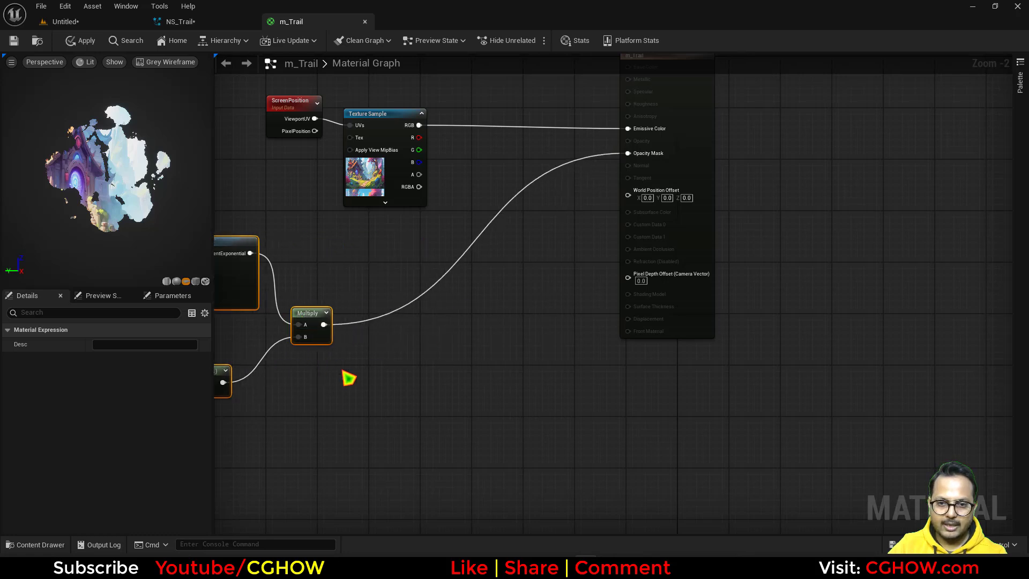
pyautogui.click(343, 372)
pyautogui.moveTo(352, 339); pyautogui.dragTo(460, 341, button='right')
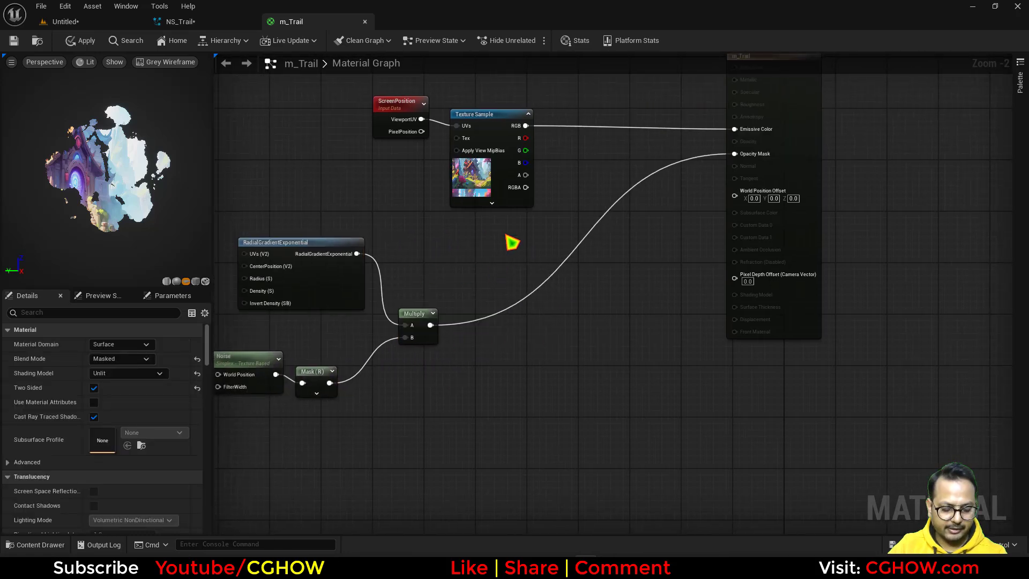
# Add and preview a 3ColorBlend node, feeding its Alpha first from RadialGradientExponential and finally from Multiply
pyautogui.rightClick(494, 233)
pyautogui.write('3c')
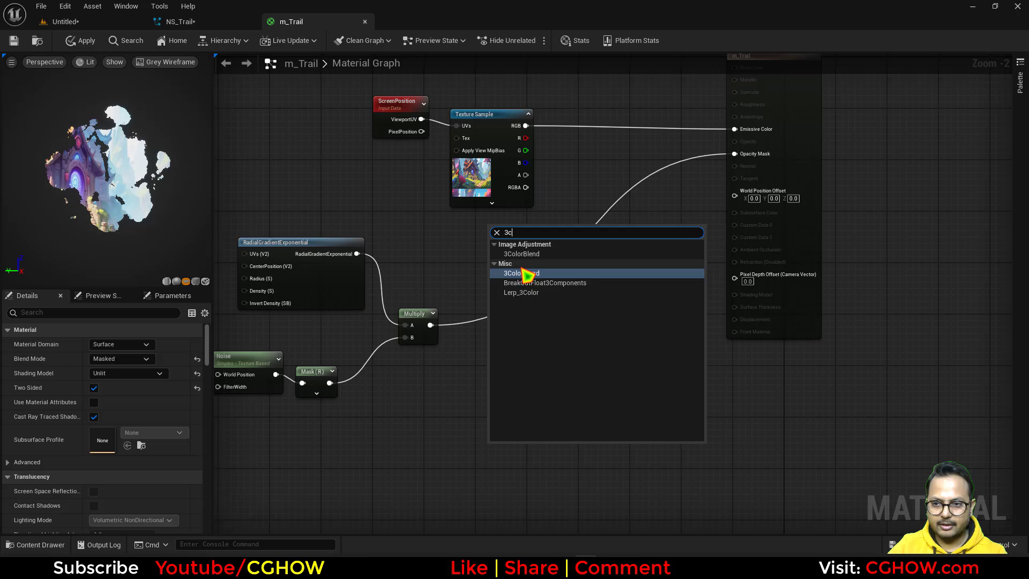
pyautogui.click(523, 274)
pyautogui.moveTo(357, 254); pyautogui.dragTo(460, 259)
pyautogui.press('space')
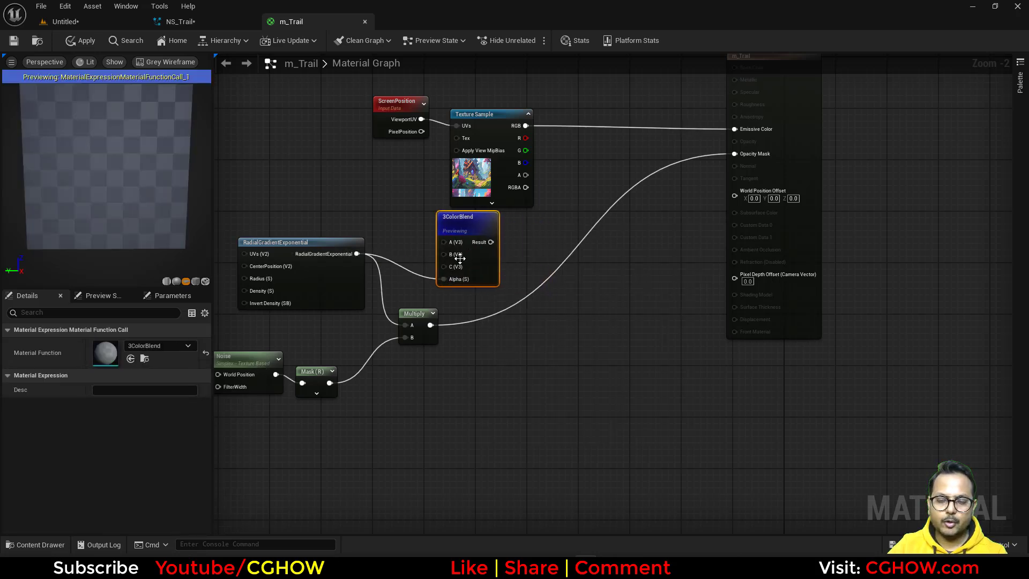
pyautogui.moveTo(421, 237); pyautogui.dragTo(422, 255, button='right')
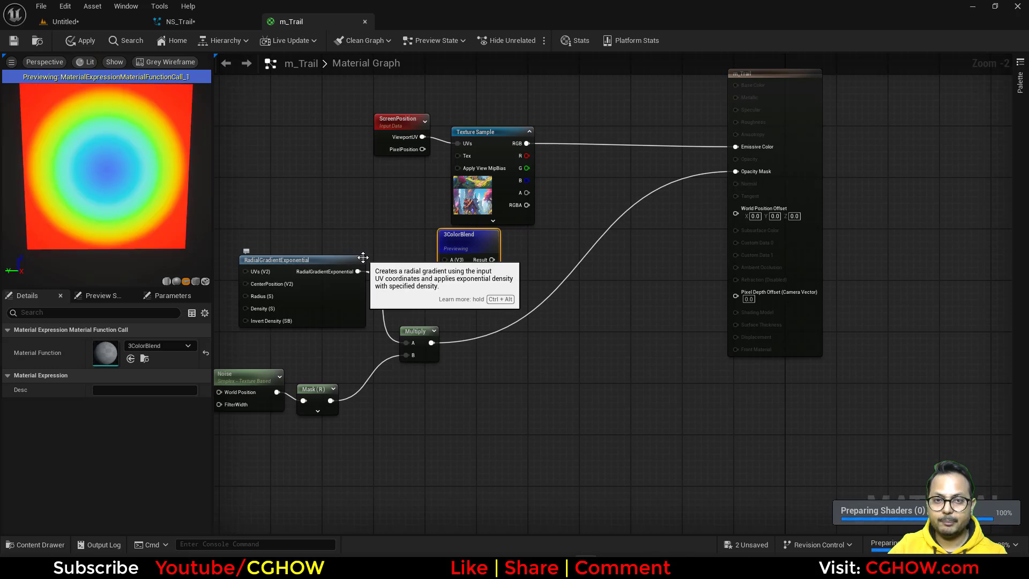
pyautogui.moveTo(432, 343); pyautogui.dragTo(558, 408)
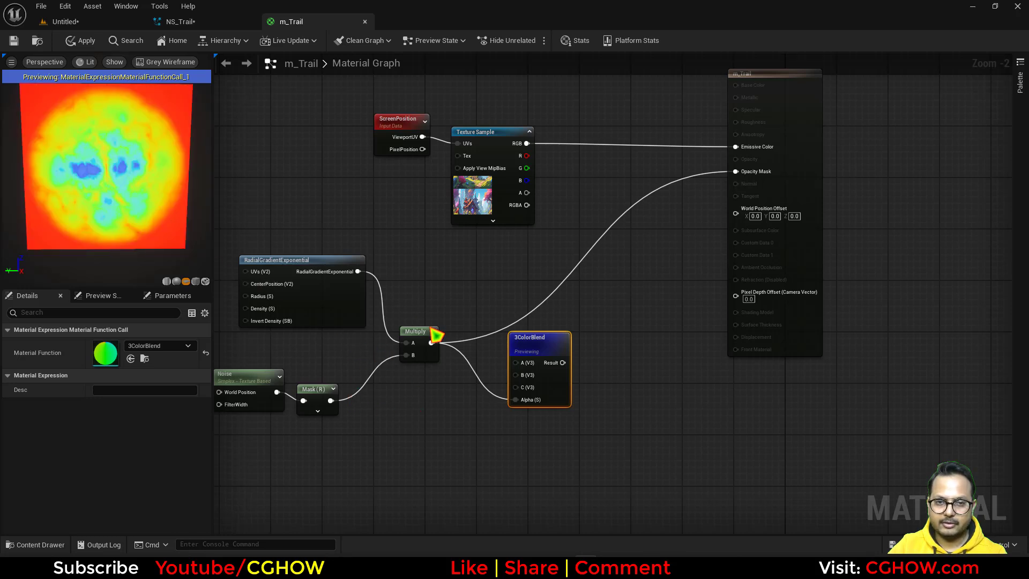
# Add a constant of 0 and connect it to the A and C inputs of the 3ColorBlend node
pyautogui.scroll(2, 466, 343)
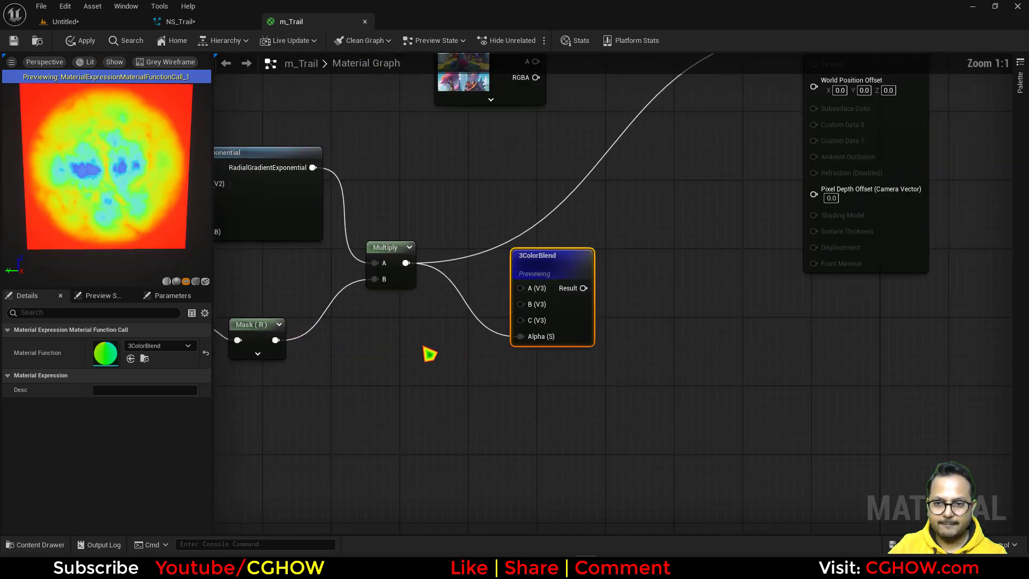
pyautogui.press('1')
pyautogui.click(429, 351)
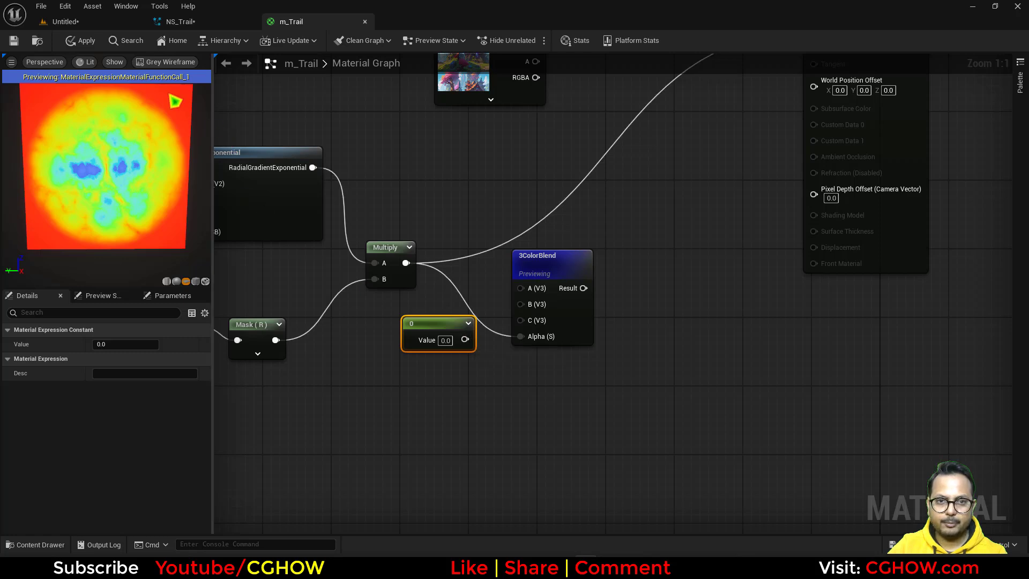
pyautogui.moveTo(464, 341); pyautogui.dragTo(520, 288)
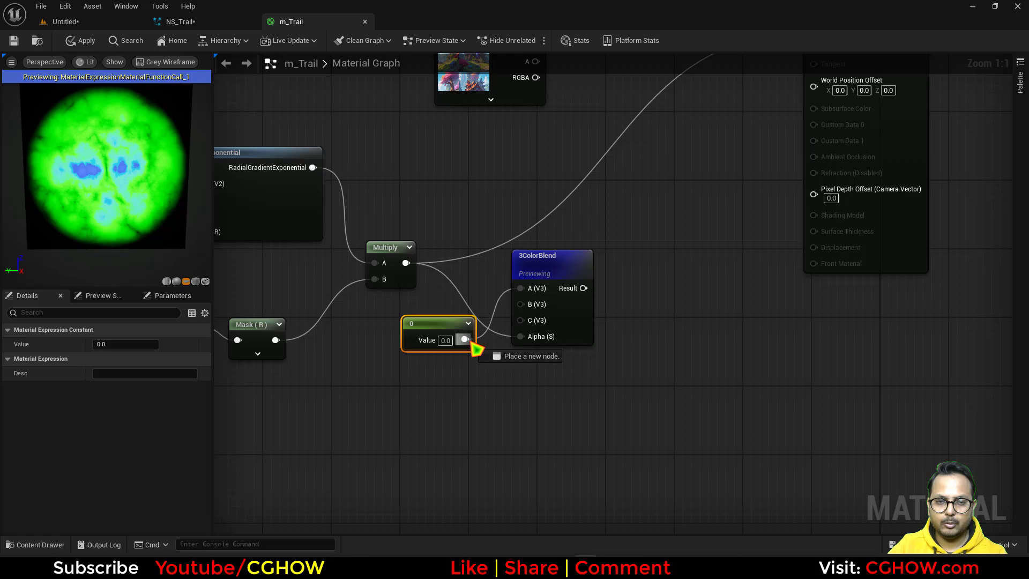
pyautogui.moveTo(476, 349); pyautogui.dragTo(531, 321)
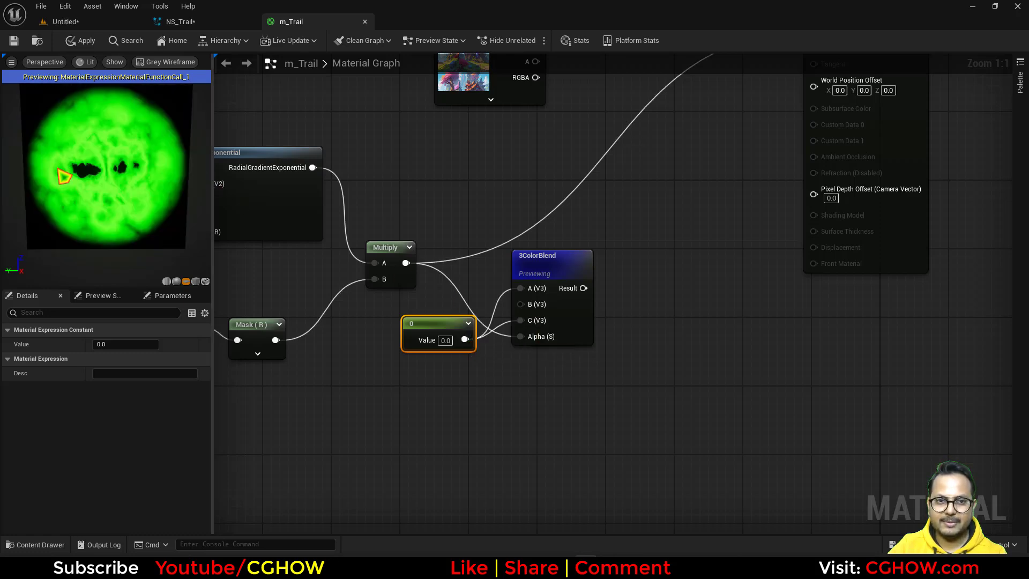
# Feed the 3ColorBlend result into a new Power node with an exponent of 10, preview it and align it beside 3ColorBlend
pyautogui.moveTo(607, 231); pyautogui.dragTo(563, 270, button='right')
pyautogui.click(568, 311)
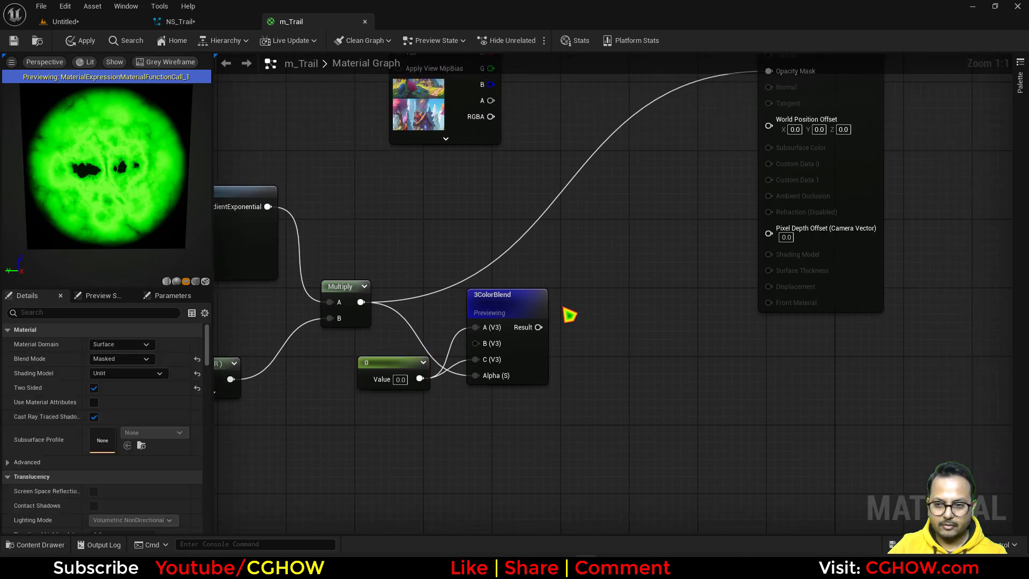
pyautogui.press('e')
pyautogui.click(578, 308)
pyautogui.moveTo(540, 327); pyautogui.dragTo(616, 335)
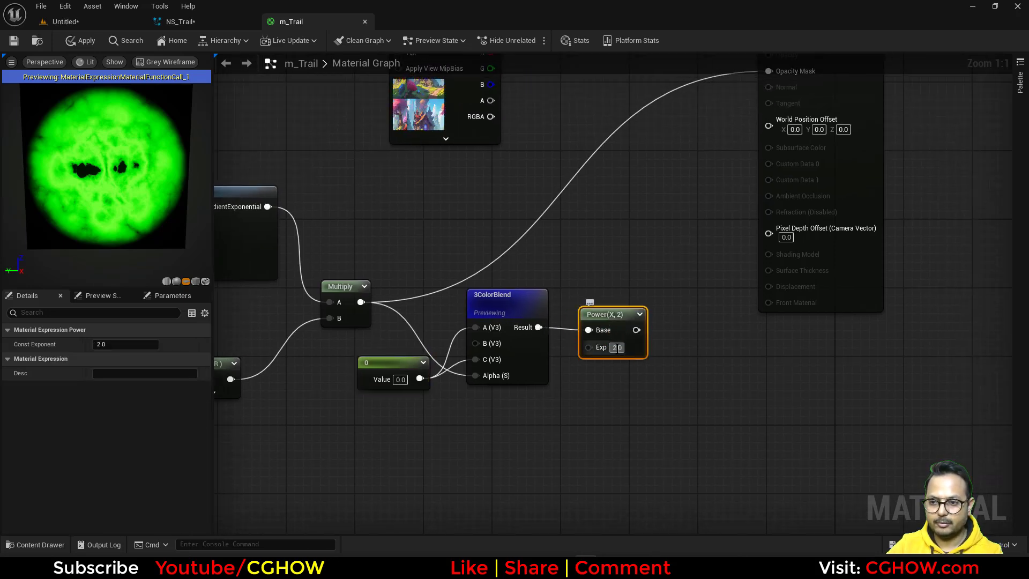
pyautogui.press('space')
pyautogui.write('1')
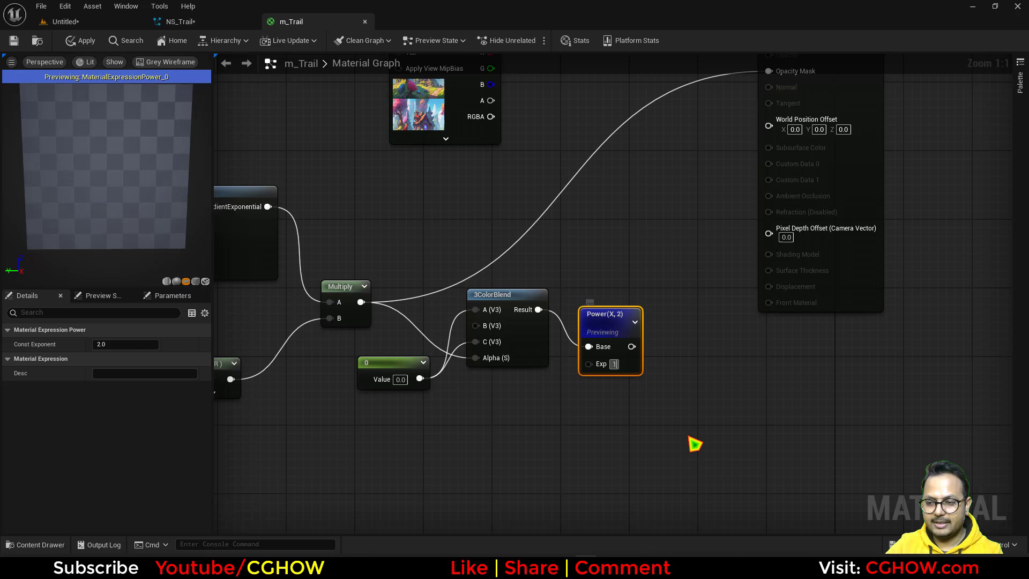
pyautogui.write('0')
pyautogui.press('Return')
pyautogui.moveTo(608, 323); pyautogui.dragTo(599, 288)
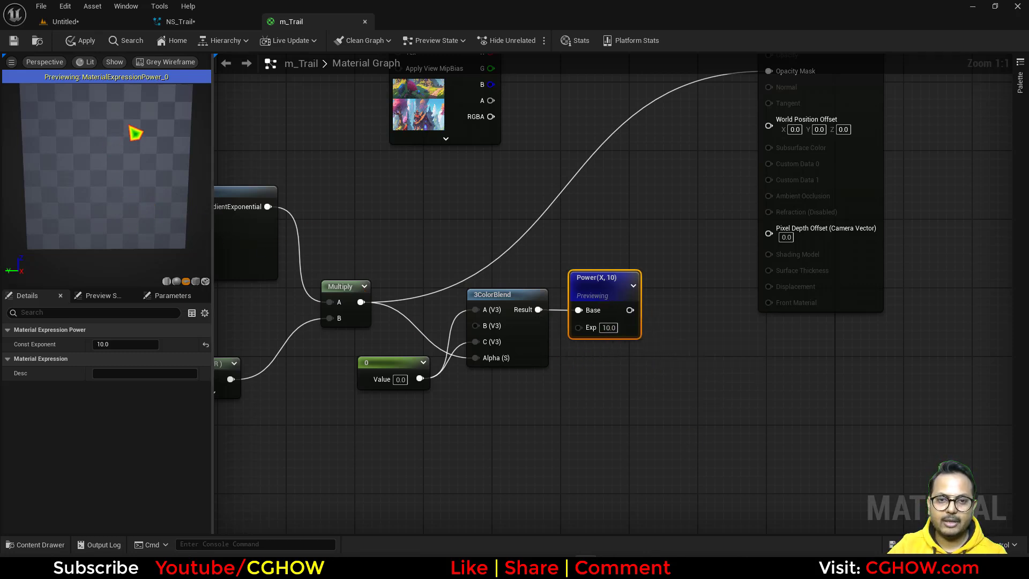
# Multiply the Power result by the Texture Sample's RGB in a new Multiply node and shift the m_Trail output node farther away
pyautogui.moveTo(509, 218); pyautogui.dragTo(553, 294, button='right')
pyautogui.press('m')
pyautogui.click(628, 347)
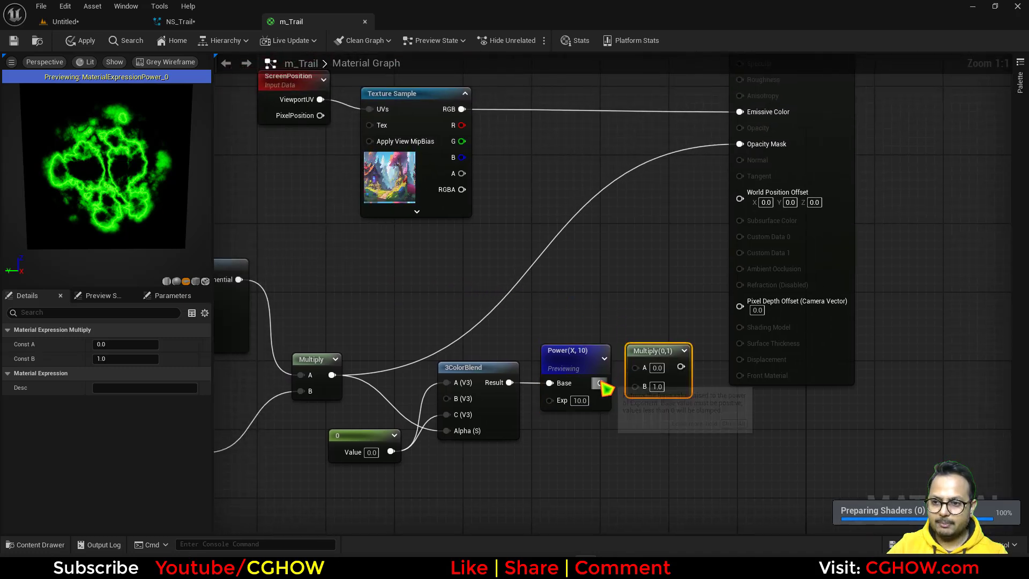
pyautogui.moveTo(601, 383); pyautogui.dragTo(636, 367)
pyautogui.moveTo(462, 109); pyautogui.dragTo(641, 383)
pyautogui.moveTo(832, 155); pyautogui.dragTo(923, 148)
pyautogui.moveTo(729, 309); pyautogui.dragTo(627, 255, button='right')
pyautogui.moveTo(577, 281); pyautogui.dragTo(600, 348, button='right')
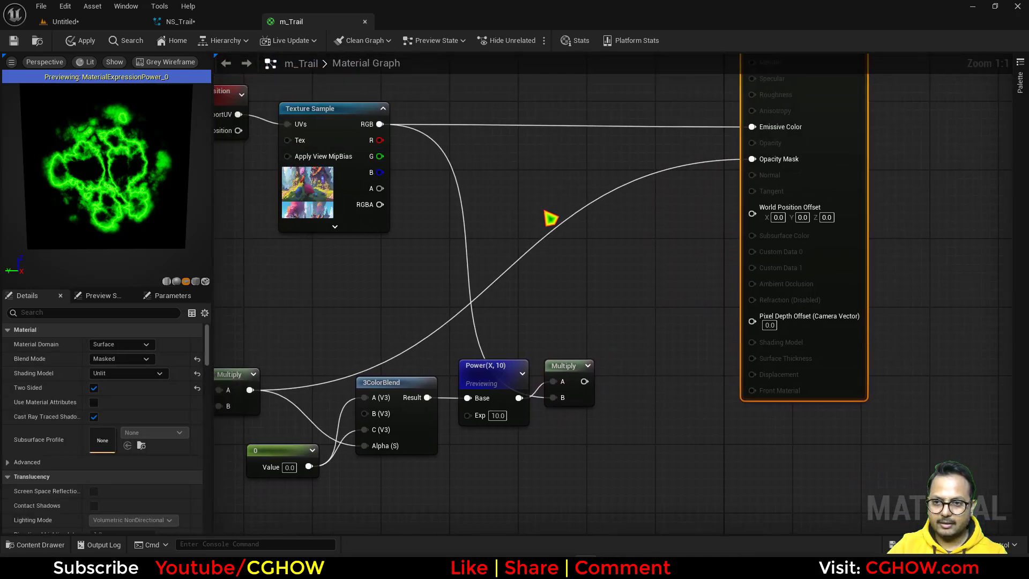
# Add another Multiply node and connect the textured edge product to its A input
pyautogui.press('m')
pyautogui.click(608, 365)
pyautogui.moveTo(584, 381); pyautogui.dragTo(618, 387)
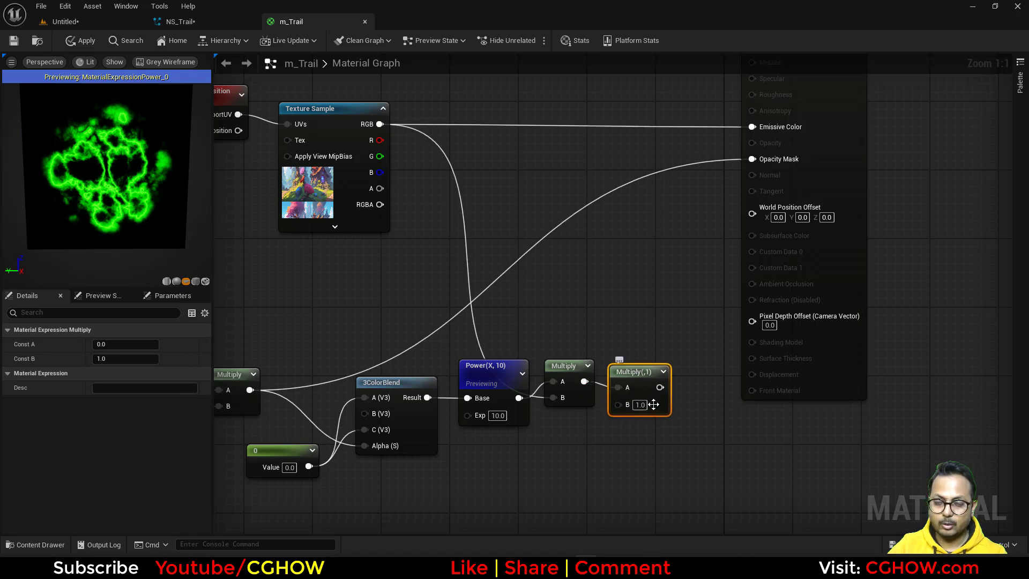
# Combine the last Multiply and the Texture Sample's RGB in an Add node and connect it to Emissive Color
pyautogui.moveTo(560, 183); pyautogui.dragTo(560, 229, button='right')
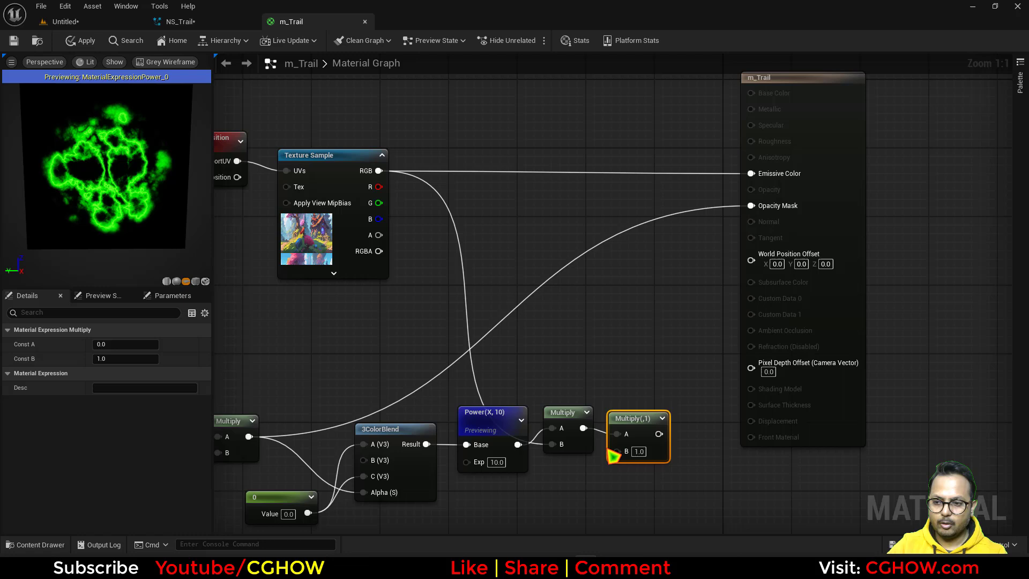
pyautogui.moveTo(611, 453)
pyautogui.mouseDown(button='right')
pyautogui.moveTo(615, 398)
pyautogui.moveTo(609, 457)
pyautogui.mouseUp(button='right')
pyautogui.click(528, 228)
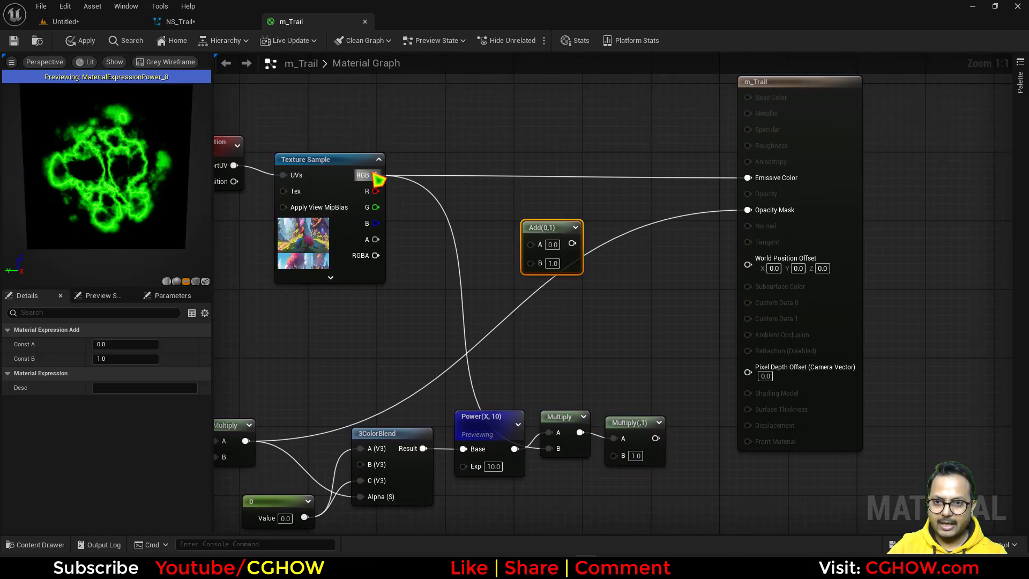
pyautogui.moveTo(375, 175); pyautogui.dragTo(530, 261)
pyautogui.moveTo(656, 438); pyautogui.dragTo(749, 178)
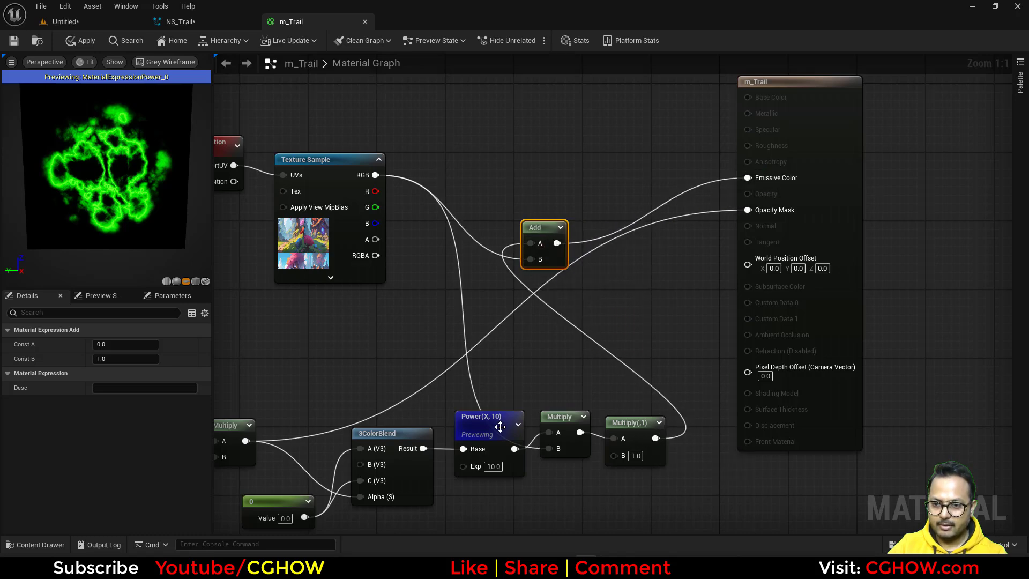
# Add a Dynamic Parameter whose outputs, named edge_thicknes and edge_glow, drive Power's Exp and the last Multiply's B, and save m_Trail
pyautogui.moveTo(465, 465); pyautogui.dragTo(482, 289, button='right')
pyautogui.rightClick(449, 413)
pyautogui.write('dyn')
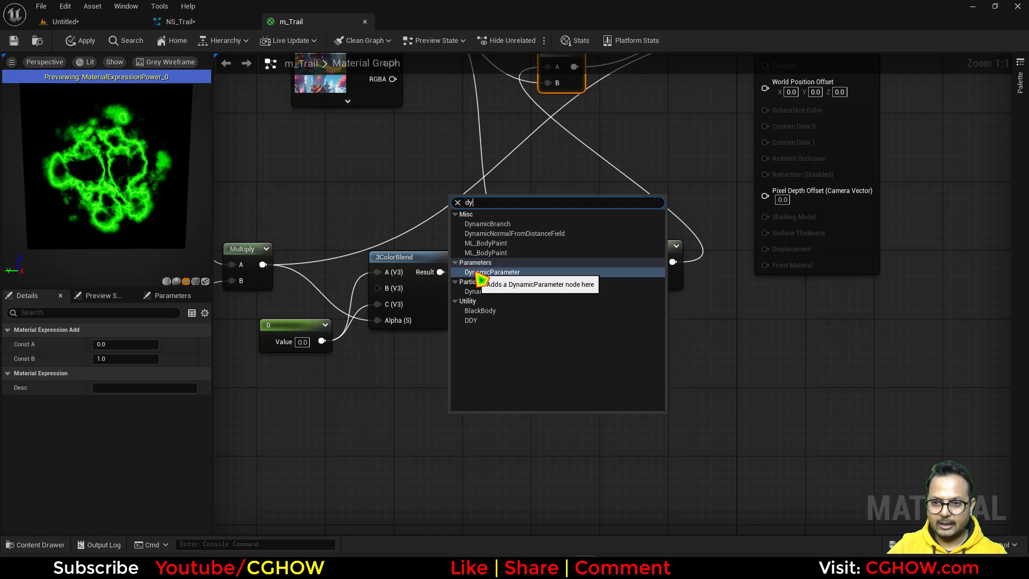
pyautogui.click(482, 279)
pyautogui.moveTo(557, 444); pyautogui.dragTo(480, 289)
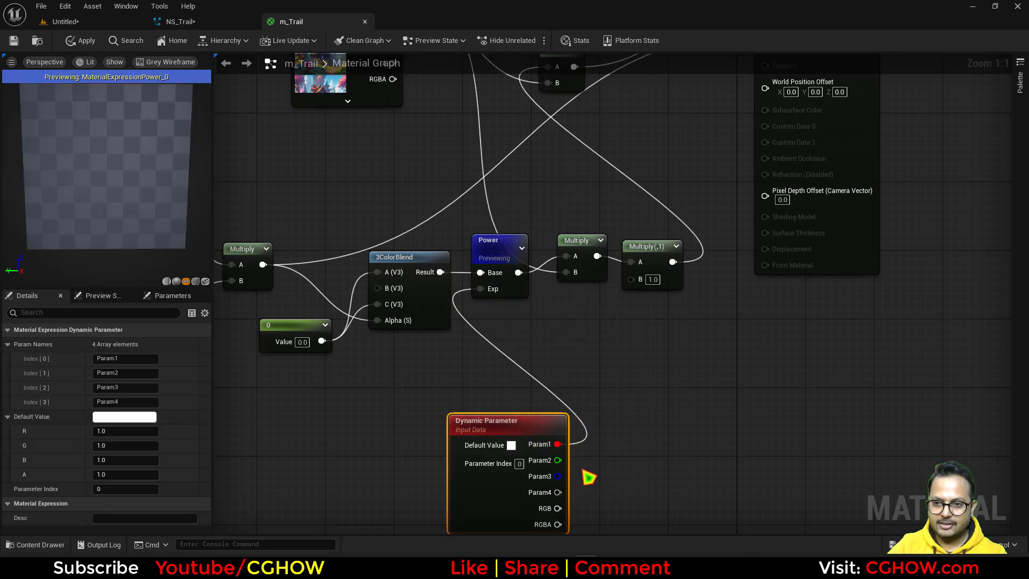
pyautogui.moveTo(566, 471); pyautogui.dragTo(631, 277)
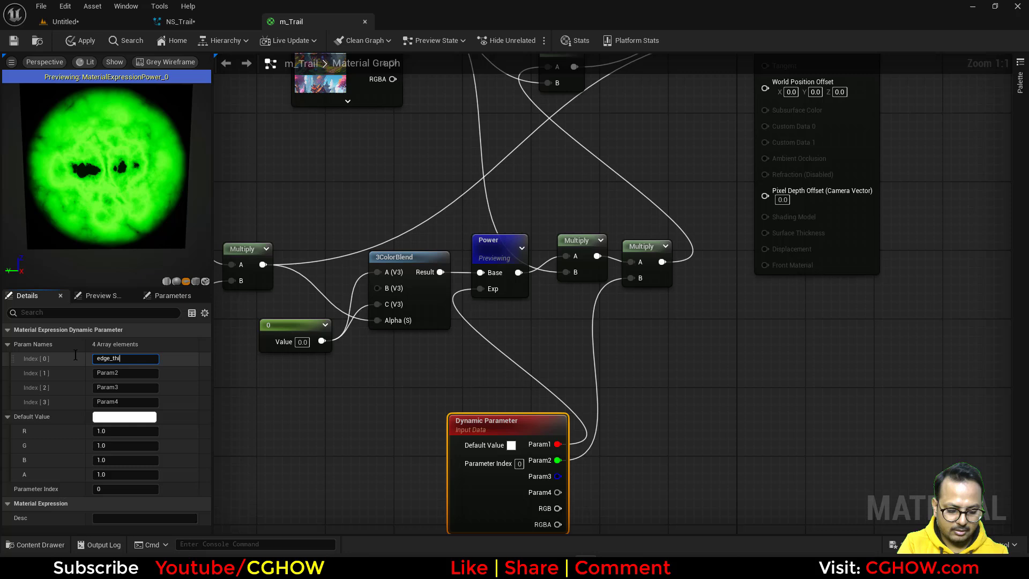
pyautogui.press('Tab')
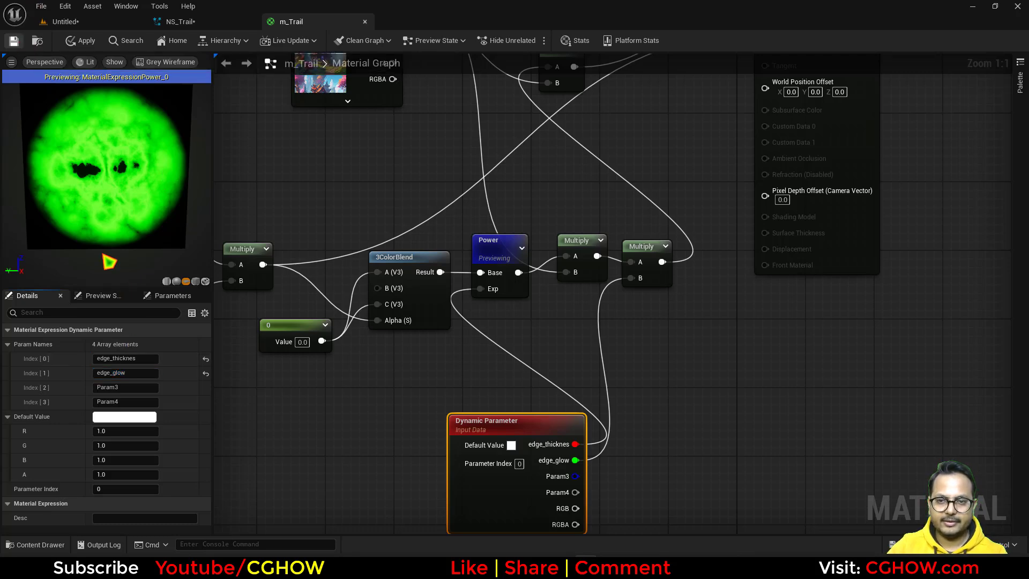
pyautogui.hotkey('ctrl', 's')
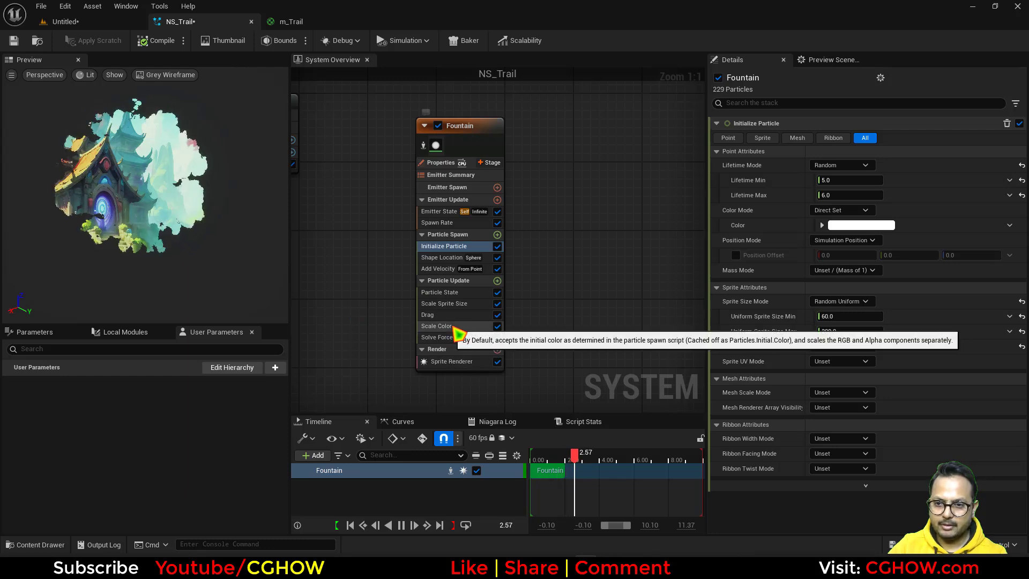
# In NS_Trail, add Dynamic Material Parameters to Particle Update with edge_thicknes at 5 and edge_glow at about 83.5
pyautogui.click(498, 281)
pyautogui.write('dy')
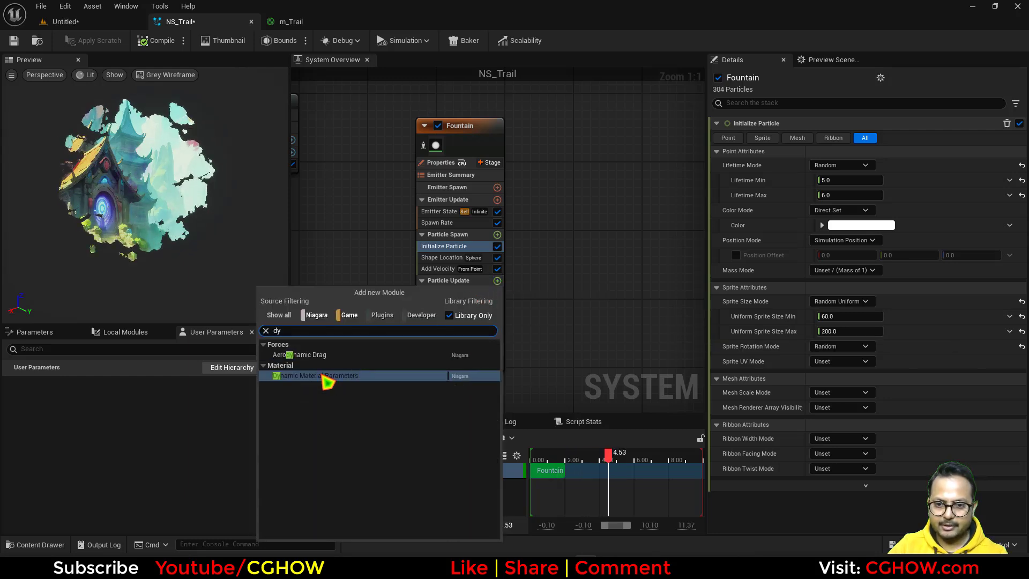
pyautogui.click(323, 376)
pyautogui.click(843, 181)
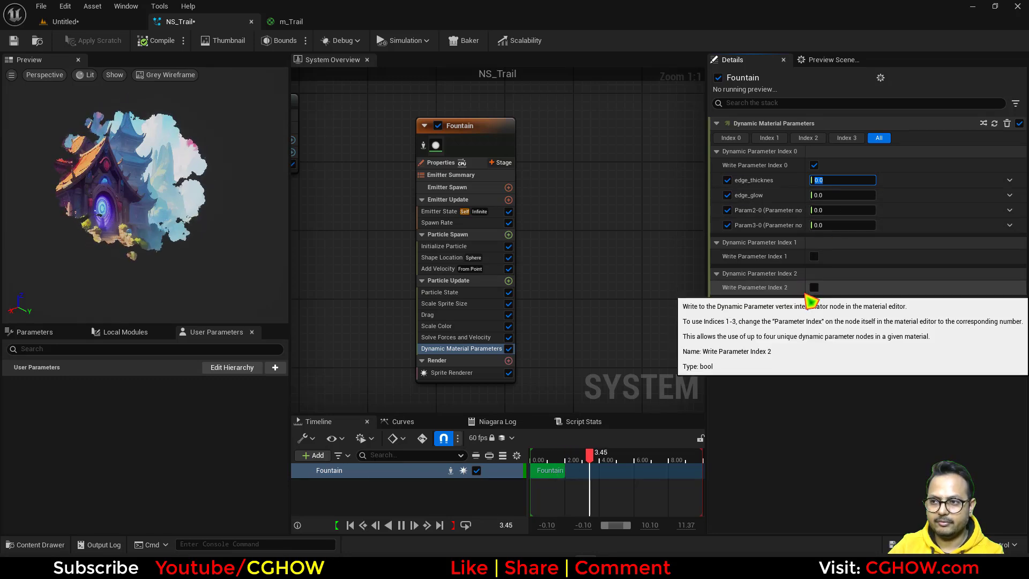
pyautogui.write('5')
pyautogui.press('Return')
pyautogui.moveTo(831, 195); pyautogui.dragTo(911, 196)
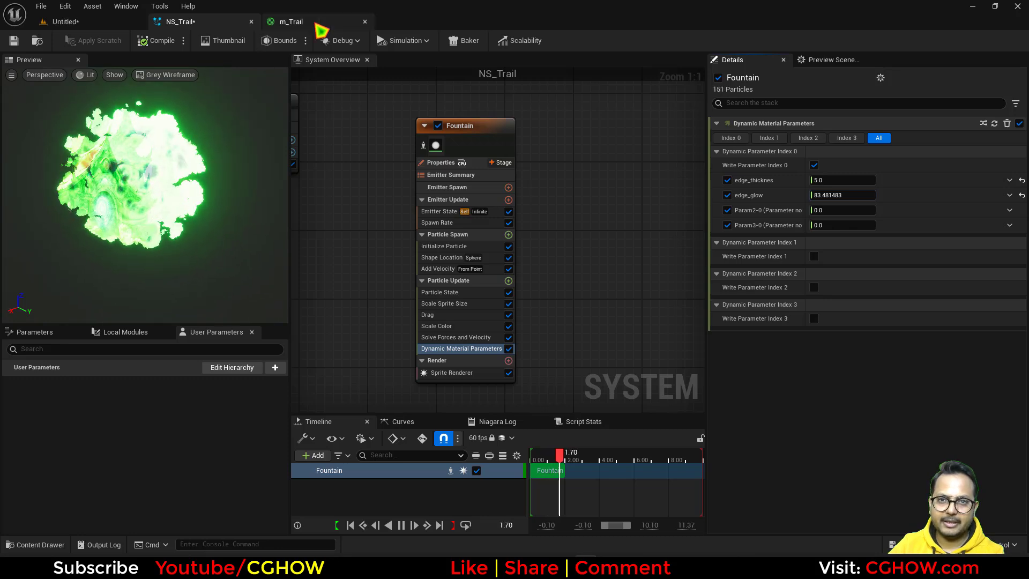
# In m_Trail, connect a new constant of 1 to 3ColorBlend's B input, save the material and return to NS_Trail
pyautogui.click(316, 24)
pyautogui.moveTo(450, 346); pyautogui.dragTo(564, 361, button='right')
pyautogui.click(522, 312)
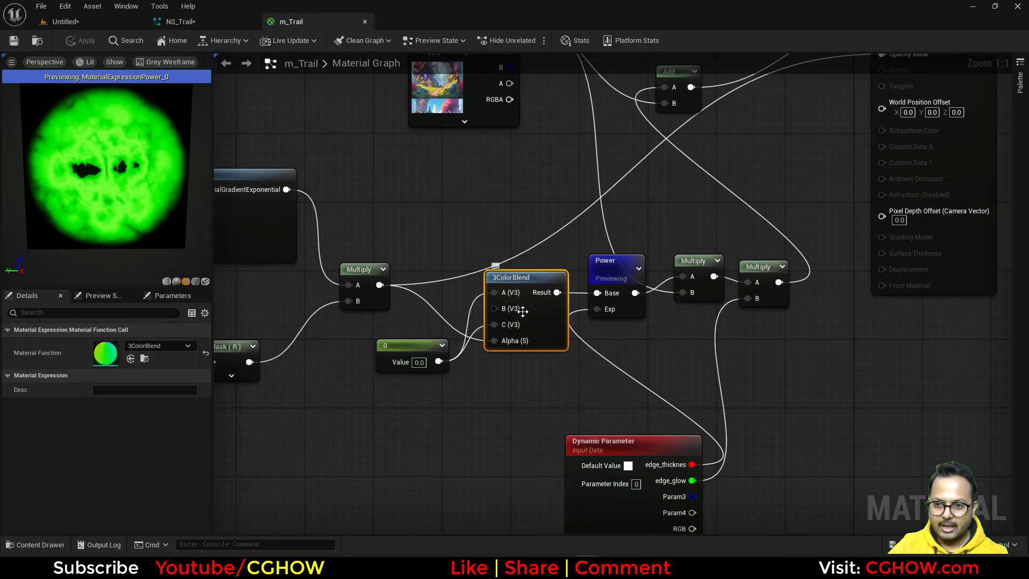
pyautogui.press('1')
pyautogui.click(388, 392)
pyautogui.moveTo(449, 412); pyautogui.dragTo(494, 308)
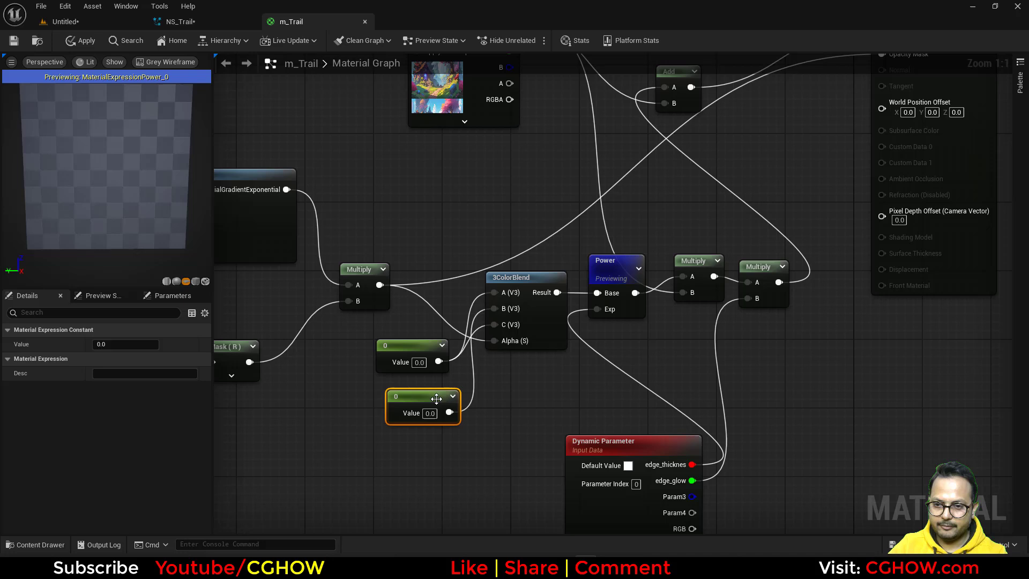
pyautogui.press('Return')
pyautogui.click(538, 316)
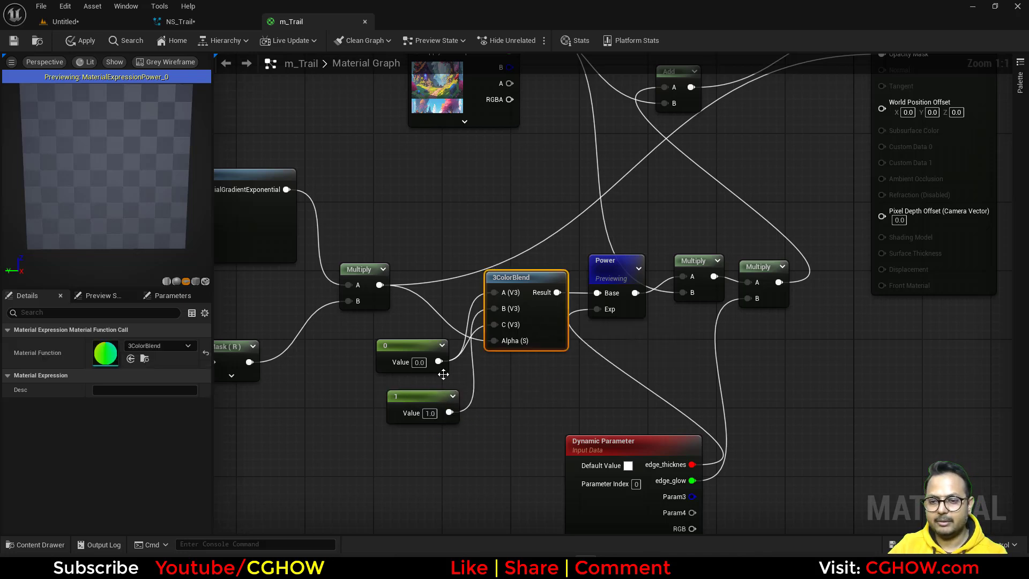
pyautogui.moveTo(445, 435); pyautogui.dragTo(370, 438, button='right')
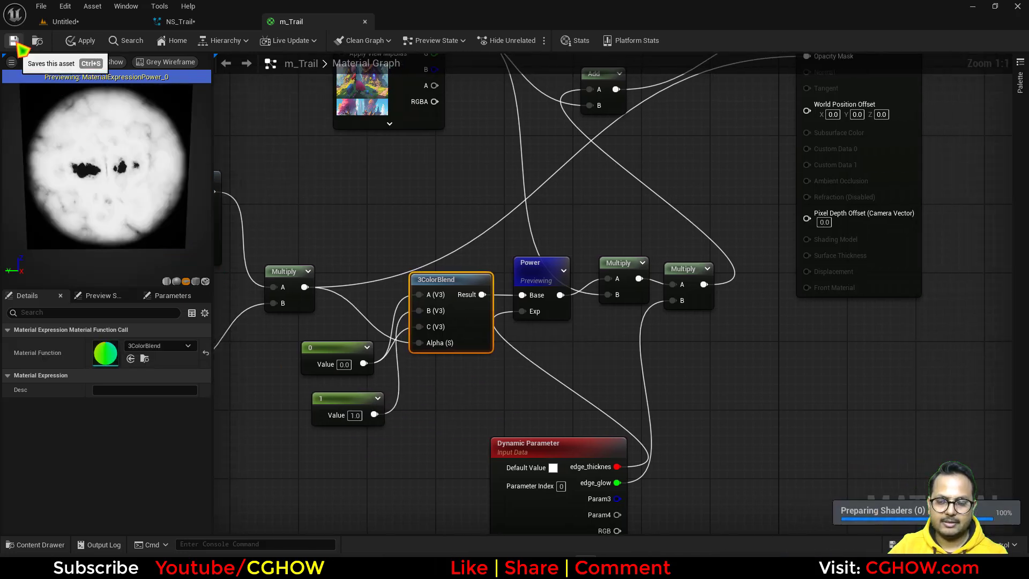
pyautogui.click(15, 42)
pyautogui.click(200, 22)
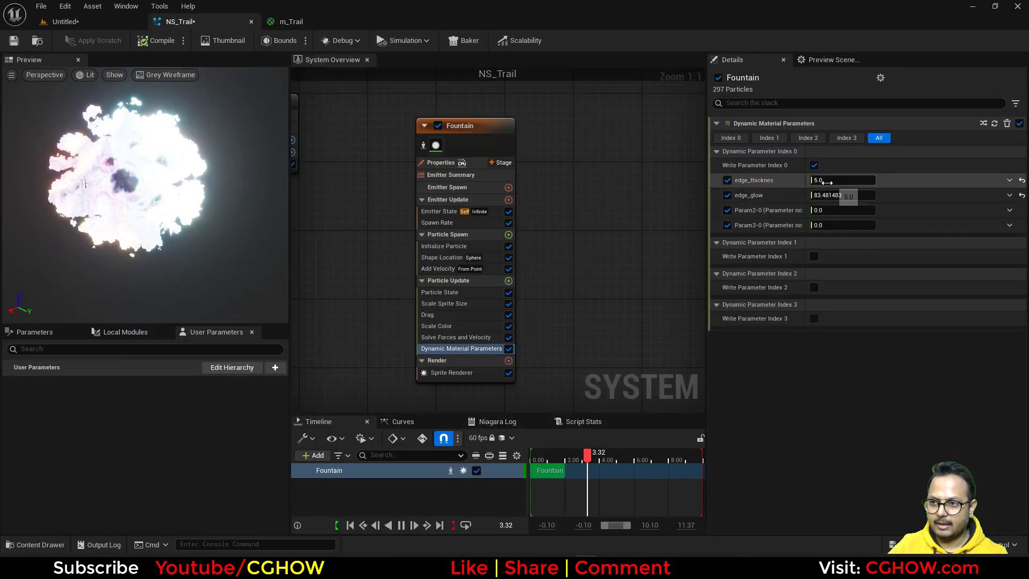
# Try larger edge_thicknes values in Dynamic Material Parameters, from about 102 up to about 788
pyautogui.moveTo(840, 181); pyautogui.dragTo(935, 181)
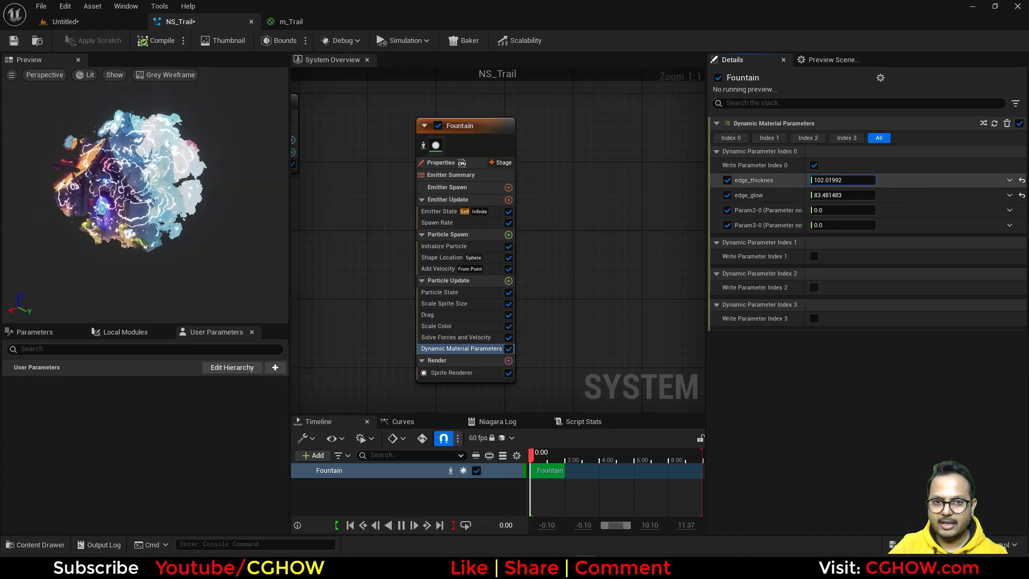
pyautogui.moveTo(843, 180); pyautogui.dragTo(911, 180)
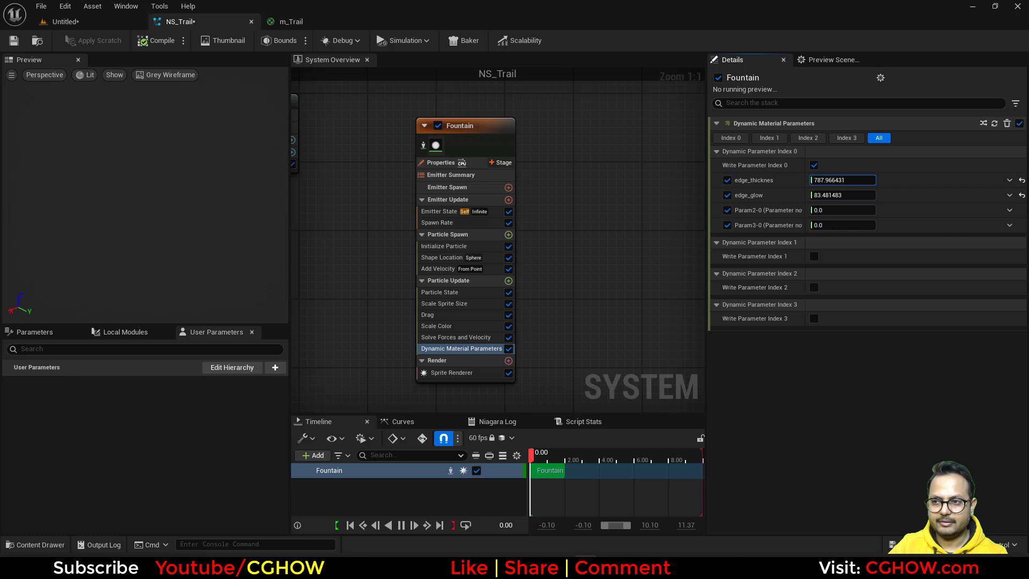
pyautogui.moveTo(843, 180); pyautogui.dragTo(843, 195)
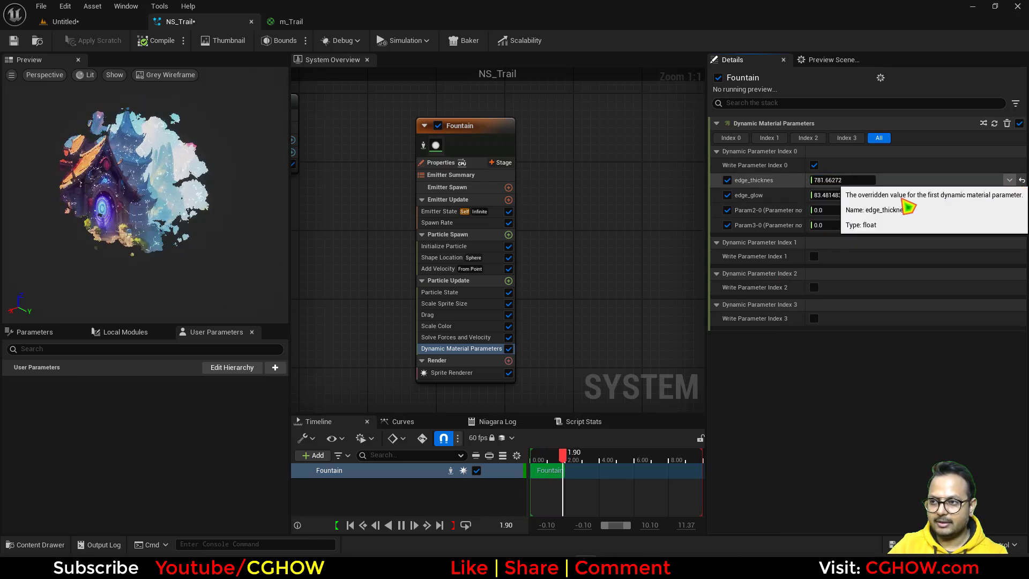
# Drive edge_thicknes with Float from Curve, raising the first key's value and setting the end key to 500 at 0.2
pyautogui.click(826, 261)
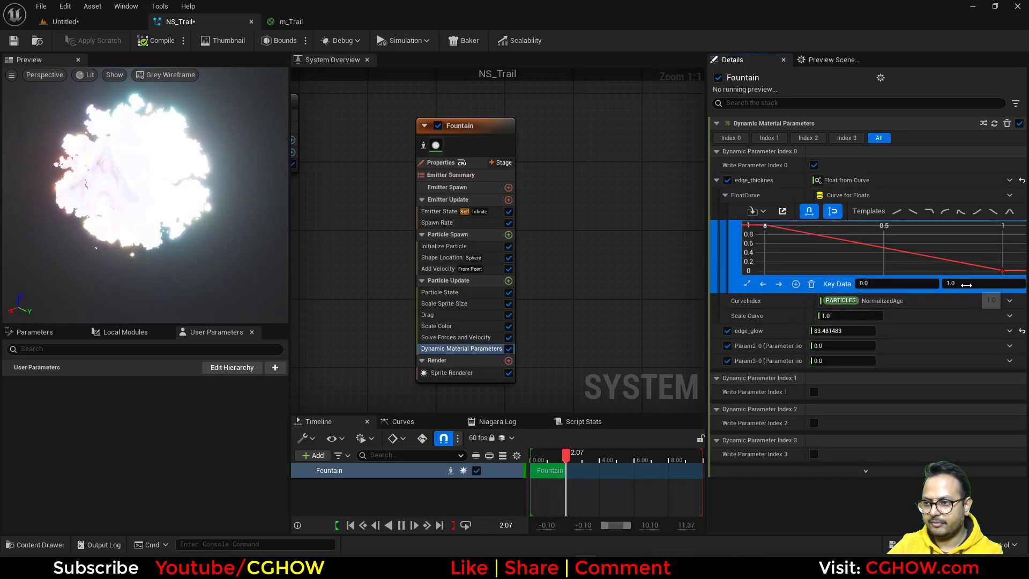
pyautogui.press('Return')
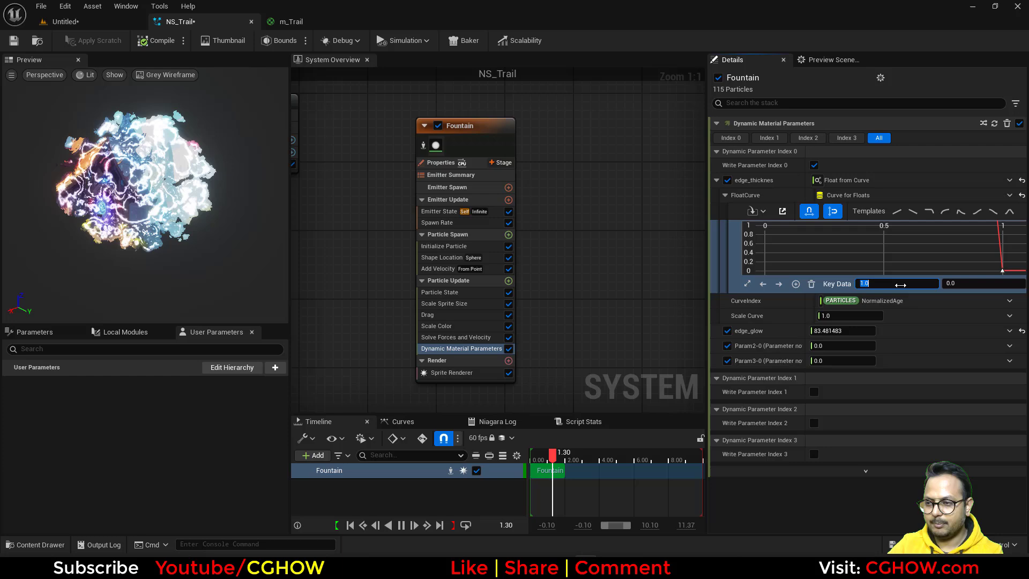
pyautogui.write('0.2')
pyautogui.press('Tab')
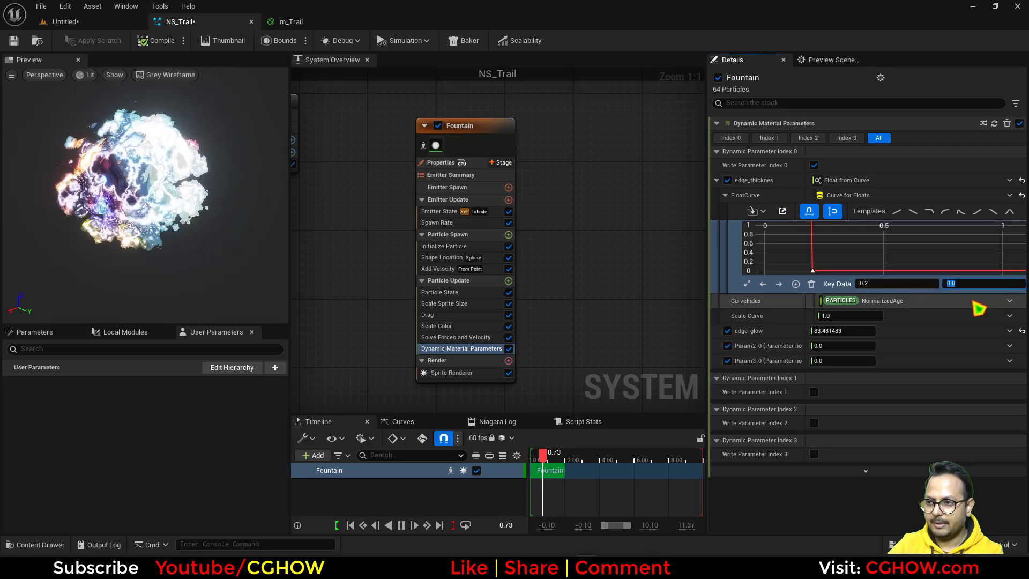
pyautogui.write('500')
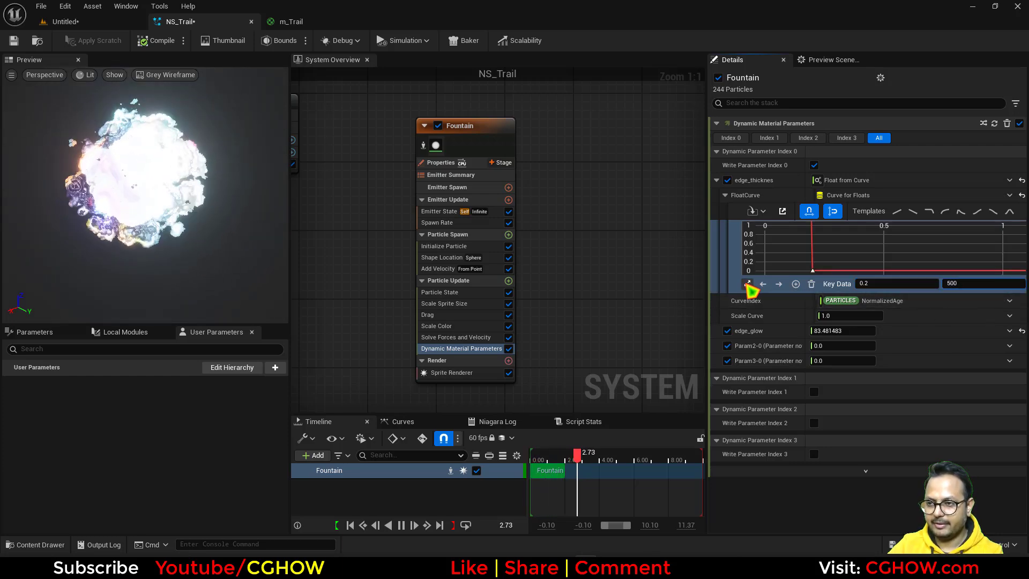
pyautogui.press('Return')
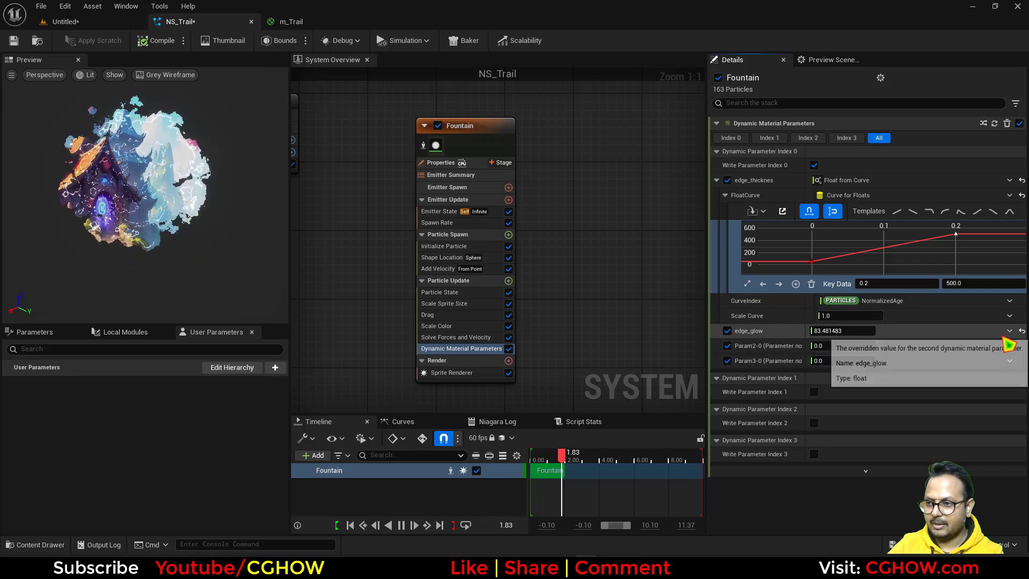
# Drive edge_glow with Float from Curve, keyed 500 at 0 and 0 at 0.2, and move NS_Trail around the level to preview it
pyautogui.click(1009, 345)
pyautogui.click(840, 153)
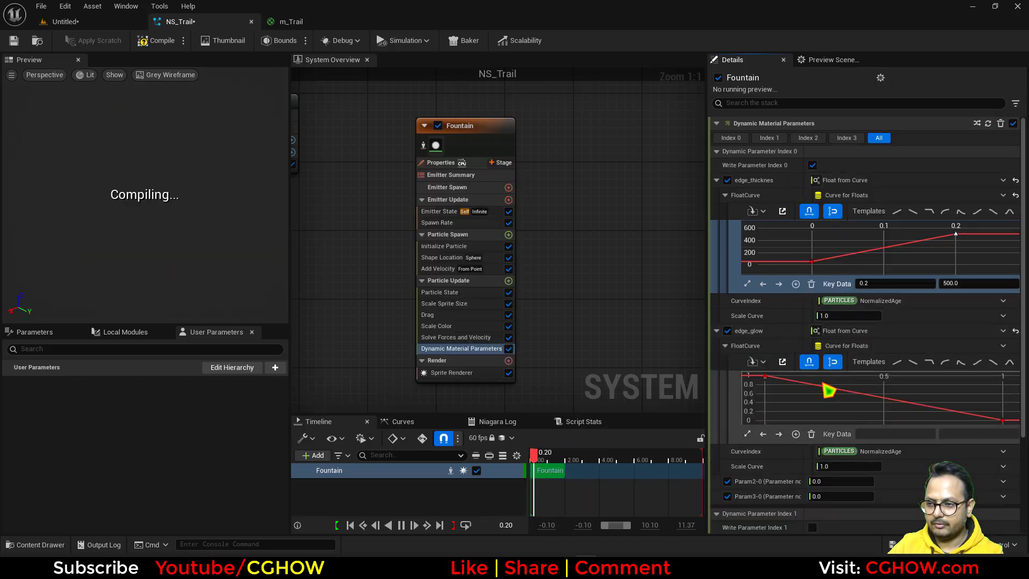
pyautogui.click(950, 434)
pyautogui.write('500')
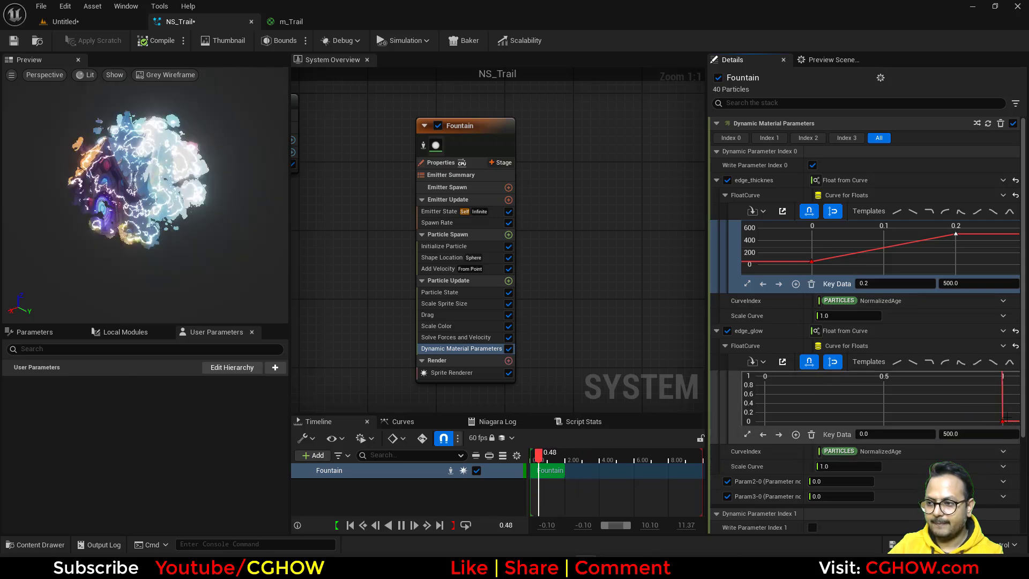
pyautogui.click(1003, 421)
pyautogui.click(891, 434)
pyautogui.write('.')
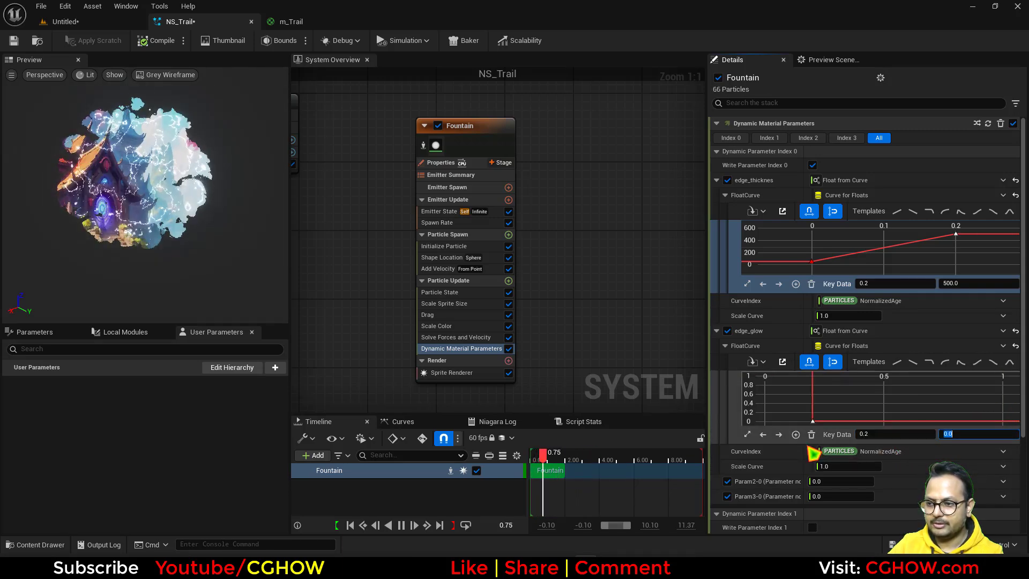
pyautogui.click(748, 435)
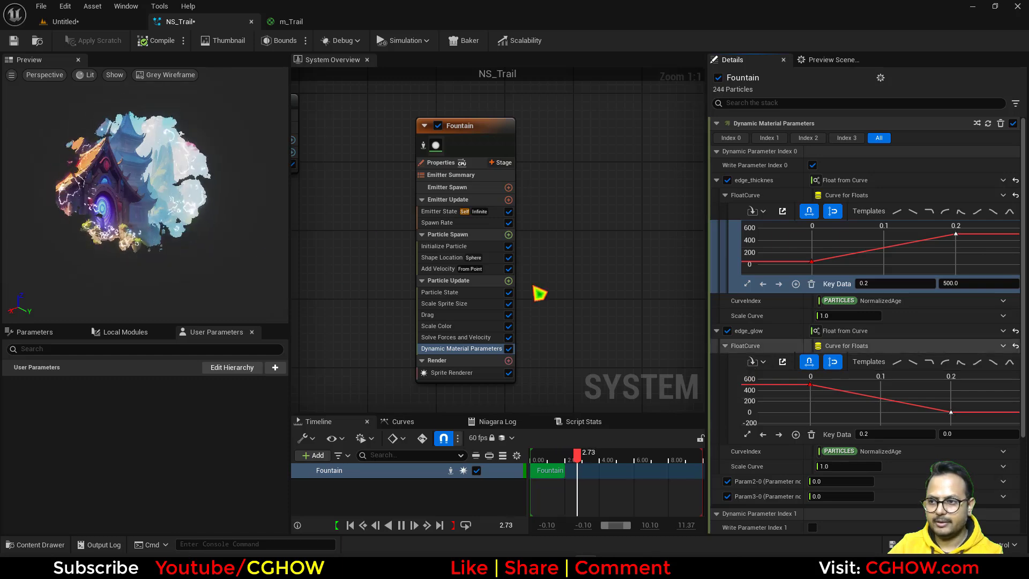
pyautogui.click(89, 22)
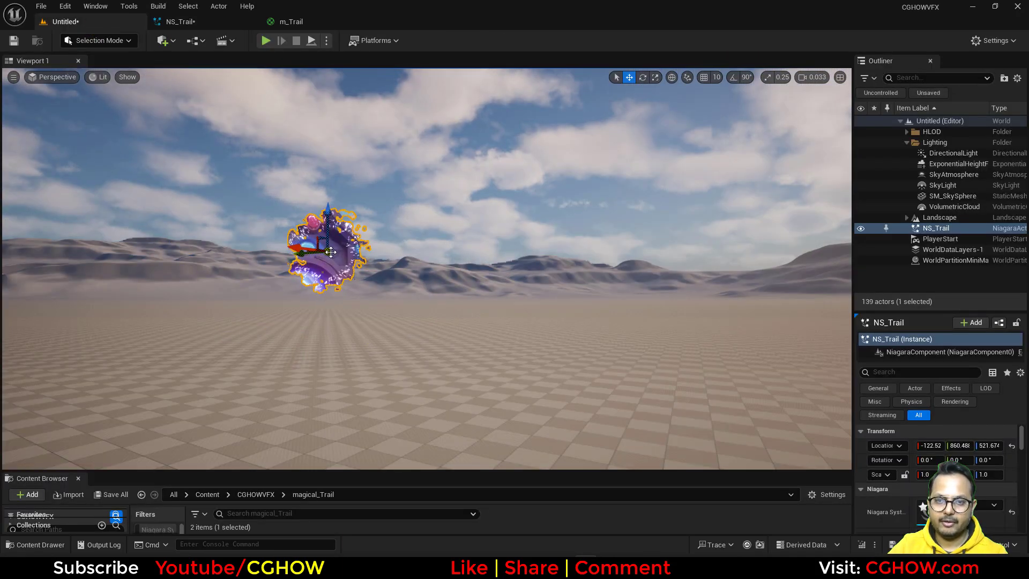
pyautogui.moveTo(340, 256)
pyautogui.mouseDown()
pyautogui.moveTo(434, 140)
pyautogui.moveTo(220, 182)
pyautogui.moveTo(196, 297)
pyautogui.moveTo(398, 329)
pyautogui.moveTo(290, 279)
pyautogui.moveTo(250, 159)
pyautogui.moveTo(311, 134)
pyautogui.moveTo(351, 177)
pyautogui.moveTo(352, 147)
pyautogui.moveTo(226, 177)
pyautogui.moveTo(252, 348)
pyautogui.moveTo(419, 343)
pyautogui.moveTo(435, 254)
pyautogui.moveTo(279, 177)
pyautogui.moveTo(252, 276)
pyautogui.mouseUp()
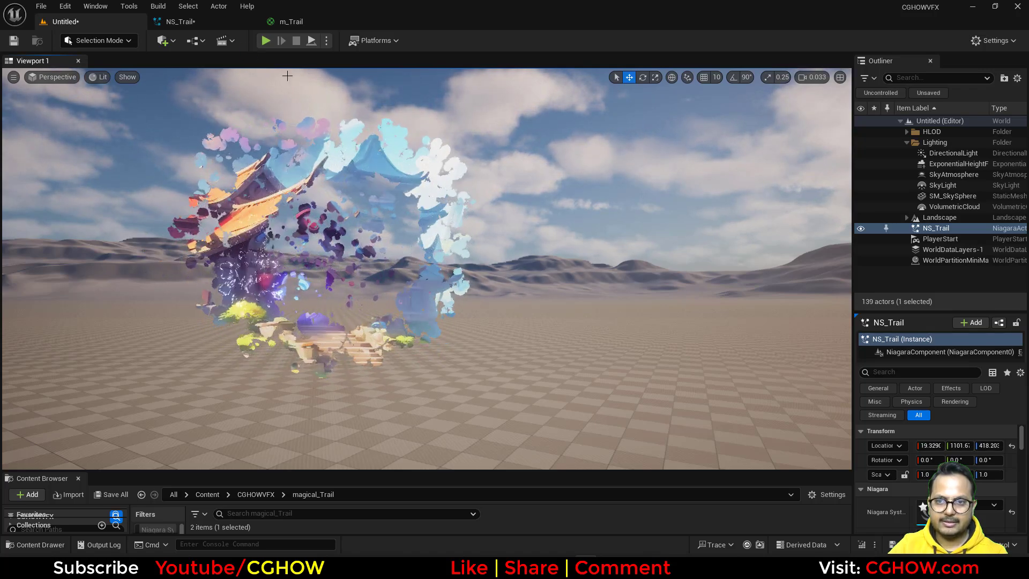
# Smooth the Scale Sprite Size curve between the keys at 0.2 and 1 to hold size longer, and test it by moving NS_Trail in the level
pyautogui.click(203, 24)
pyautogui.click(450, 304)
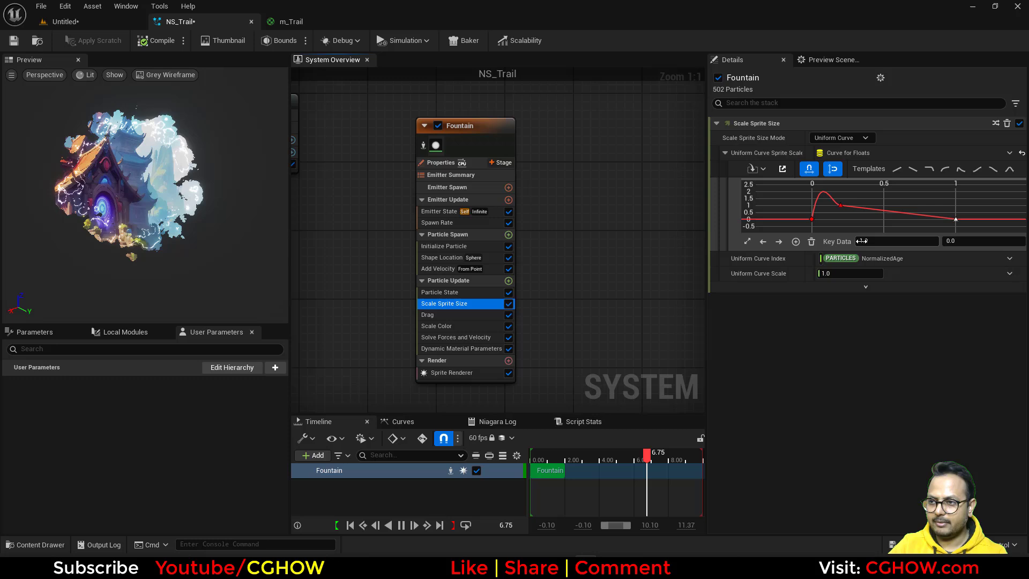
pyautogui.moveTo(945, 209); pyautogui.dragTo(969, 227)
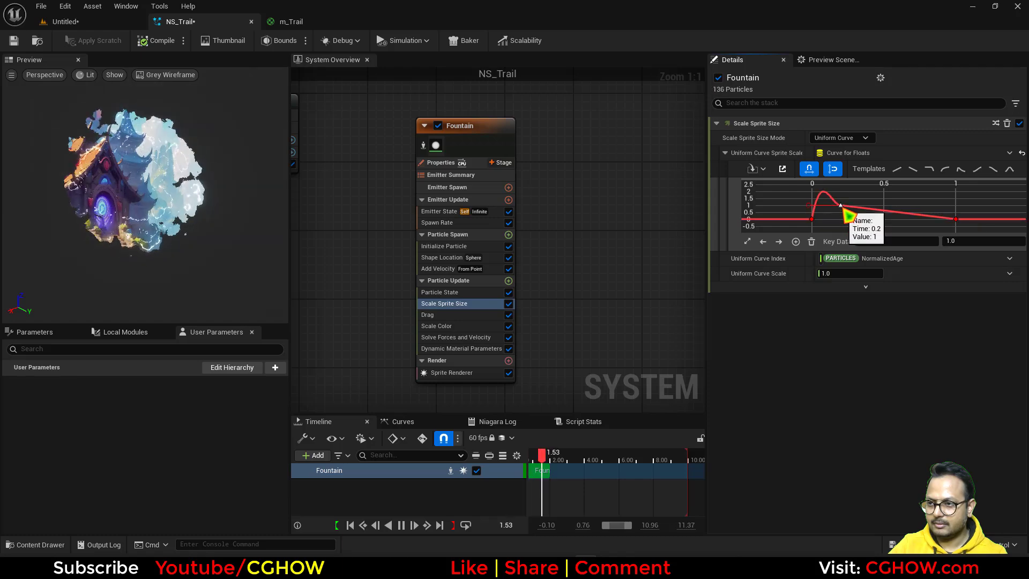
pyautogui.press('1')
pyautogui.moveTo(962, 209); pyautogui.dragTo(930, 207)
pyautogui.press('1')
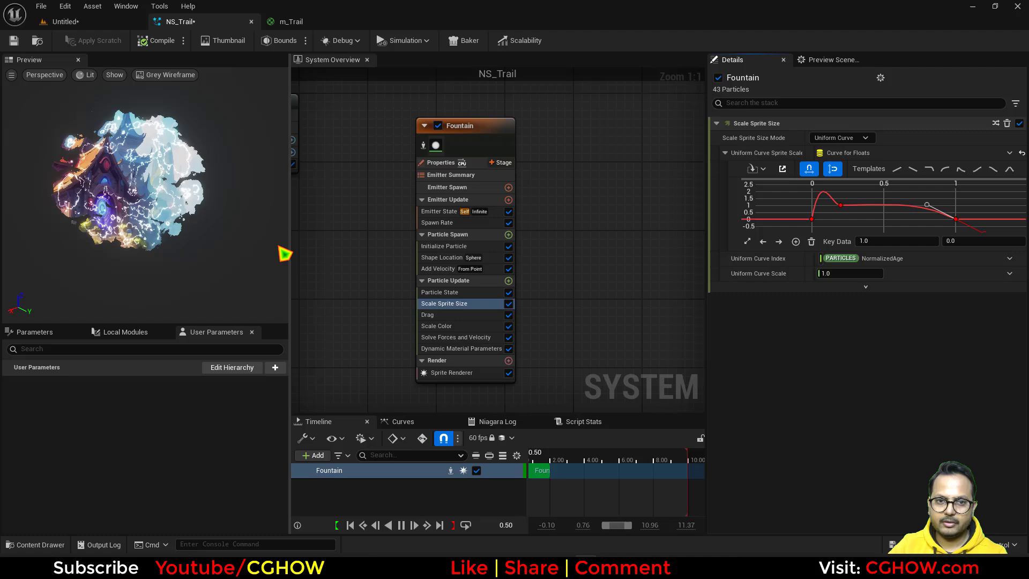
pyautogui.click(63, 21)
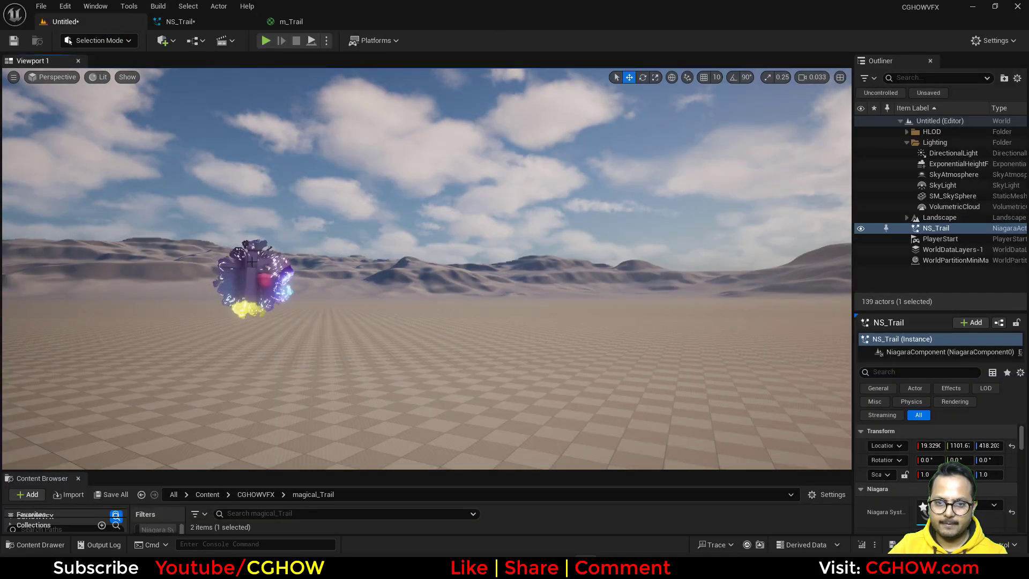
pyautogui.moveTo(463, 197)
pyautogui.mouseDown()
pyautogui.moveTo(239, 96)
pyautogui.moveTo(172, 220)
pyautogui.moveTo(558, 448)
pyautogui.moveTo(535, 292)
pyautogui.moveTo(383, 105)
pyautogui.moveTo(257, 196)
pyautogui.moveTo(455, 232)
pyautogui.moveTo(247, 248)
pyautogui.moveTo(368, 273)
pyautogui.moveTo(306, 228)
pyautogui.moveTo(182, 177)
pyautogui.moveTo(225, 370)
pyautogui.moveTo(423, 333)
pyautogui.moveTo(383, 207)
pyautogui.mouseUp()
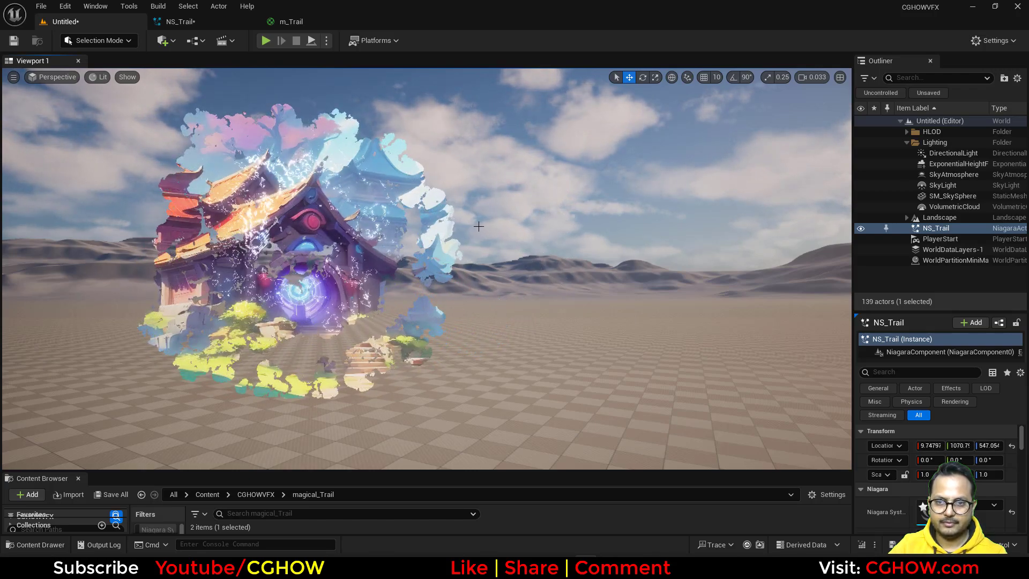
# Darken the level by trying a DirectionalLight intensity of 2 and settling on 3
pyautogui.click(944, 153)
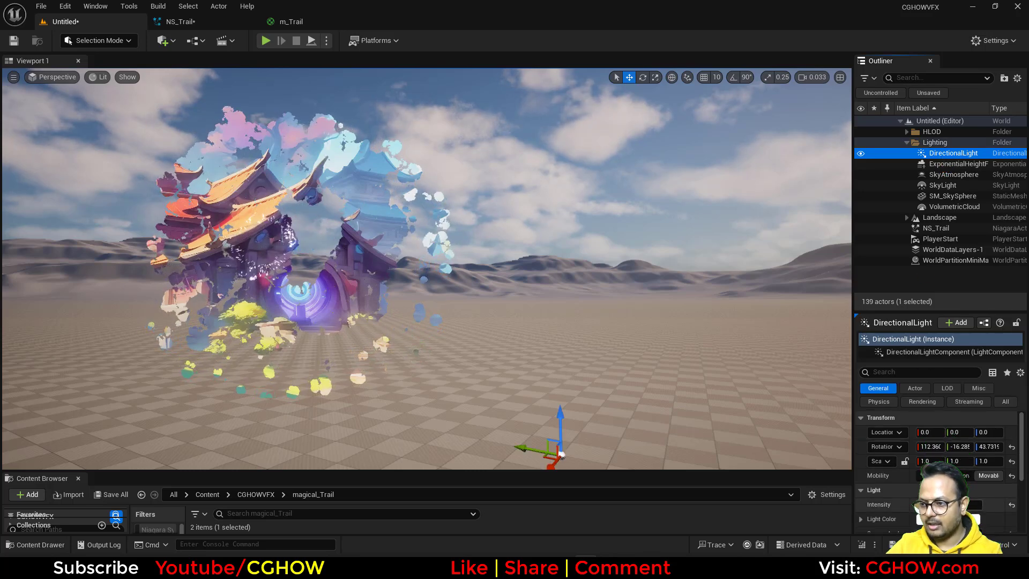
pyautogui.click(948, 505)
pyautogui.write('2')
pyautogui.press('Return')
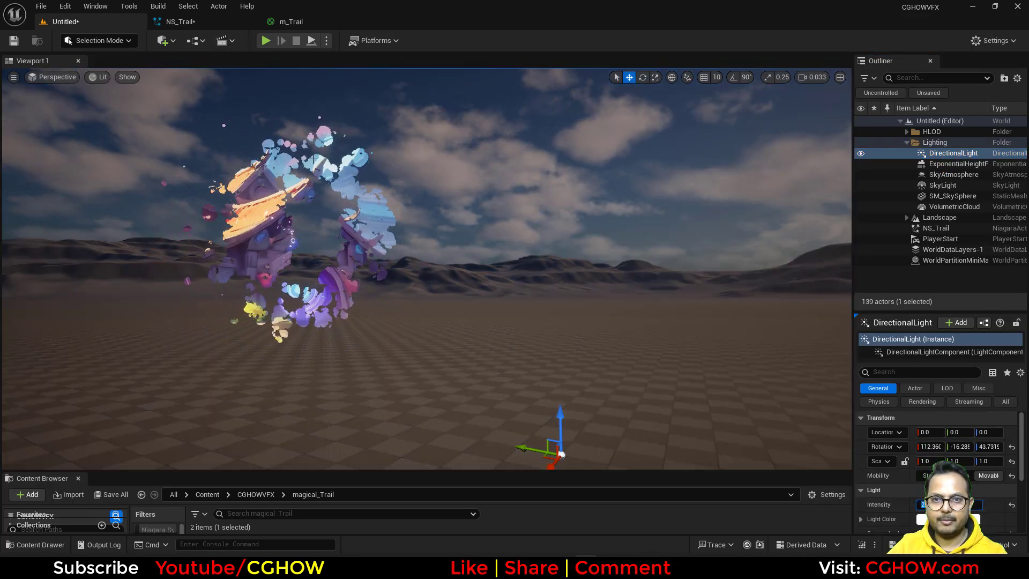
pyautogui.write('3')
pyautogui.press('Return')
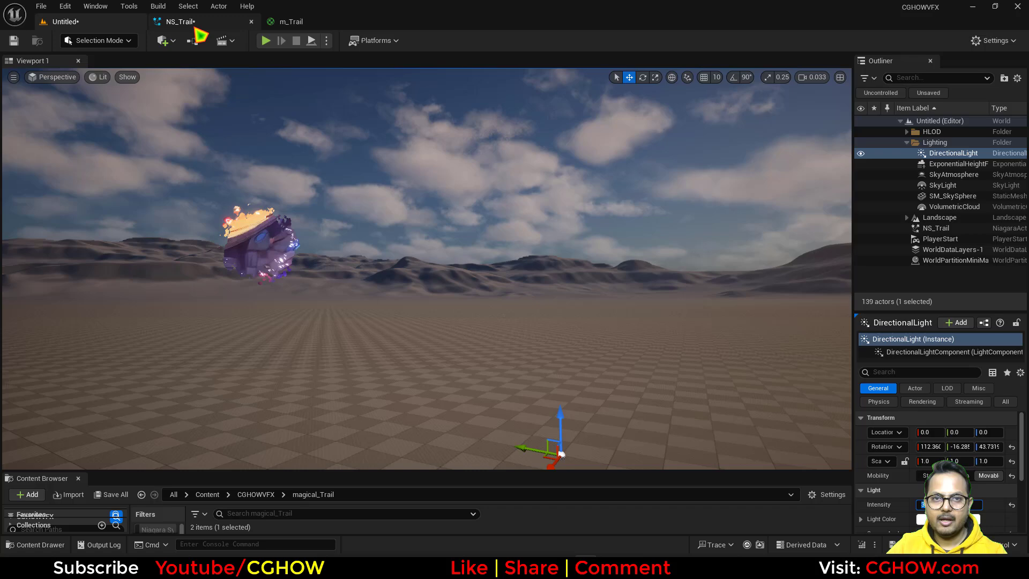
# Duplicate the Fountain emitter in NS_Trail and isolate the copy in the preview
pyautogui.click(181, 21)
pyautogui.click(391, 141)
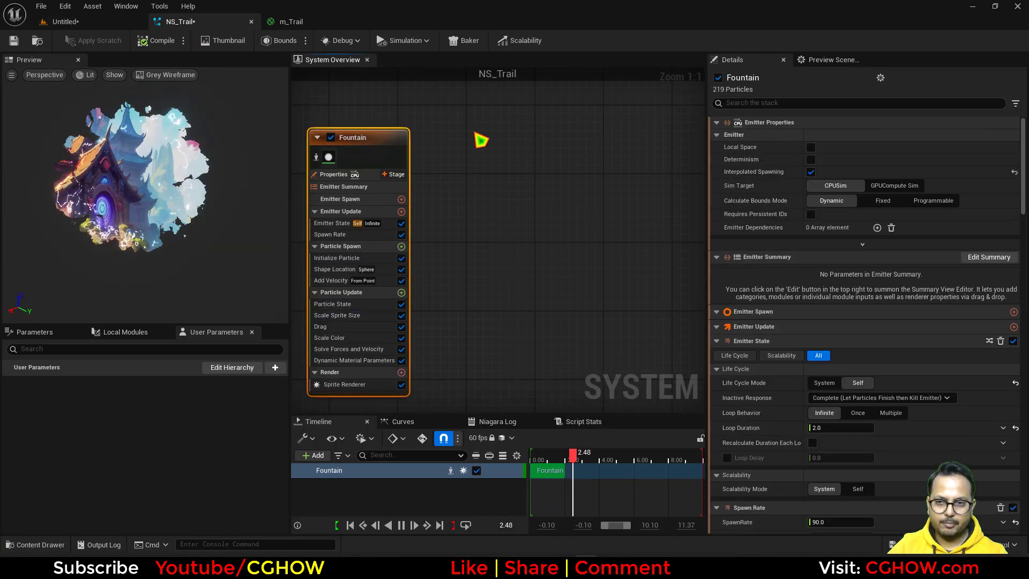
pyautogui.click(510, 167)
pyautogui.hotkey('ctrl', 'v')
pyautogui.moveTo(431, 255); pyautogui.dragTo(366, 223, button='right')
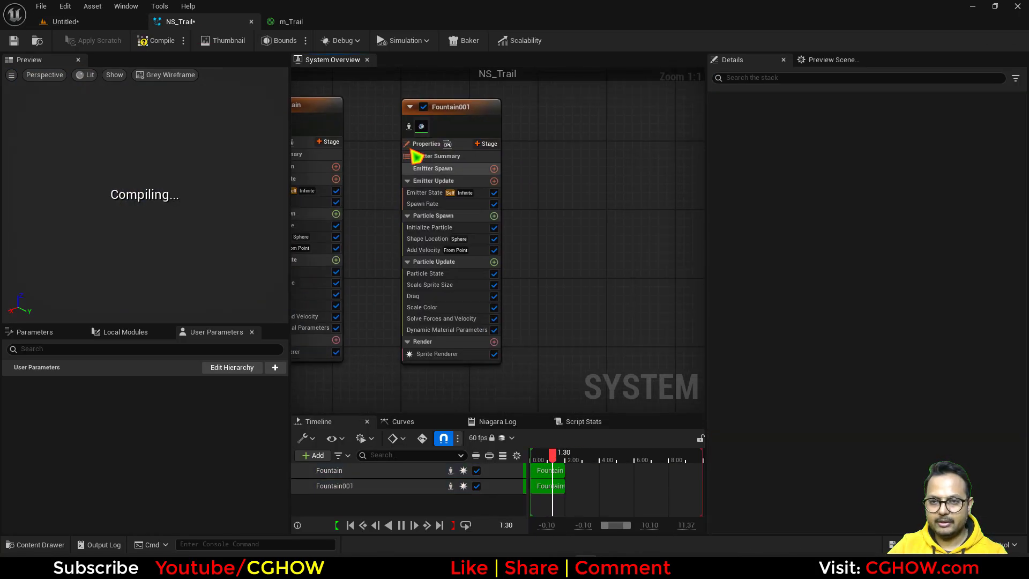
pyautogui.click(409, 127)
pyautogui.moveTo(577, 223); pyautogui.dragTo(577, 250, button='right')
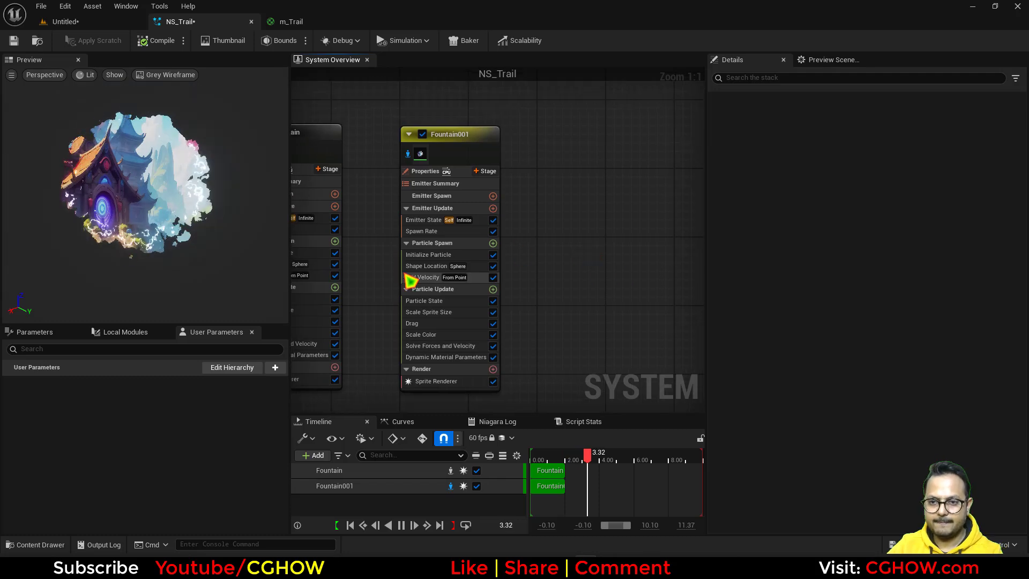
# Set the duplicated emitter's uniform sprite size to a minimum of 2 and a maximum of 10 in Initialize Particle
pyautogui.click(432, 255)
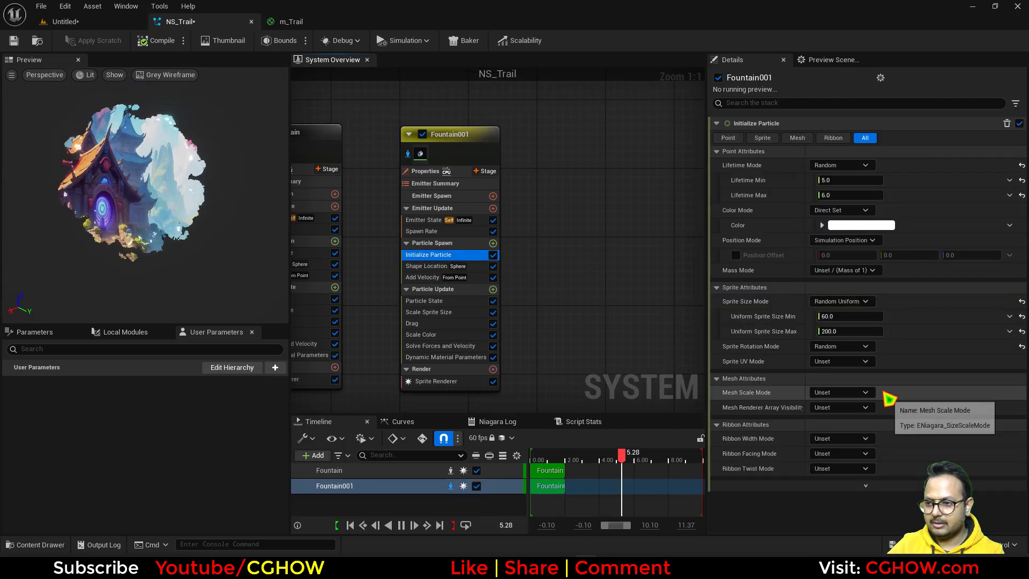
pyautogui.click(846, 332)
pyautogui.write('10')
pyautogui.press('Return')
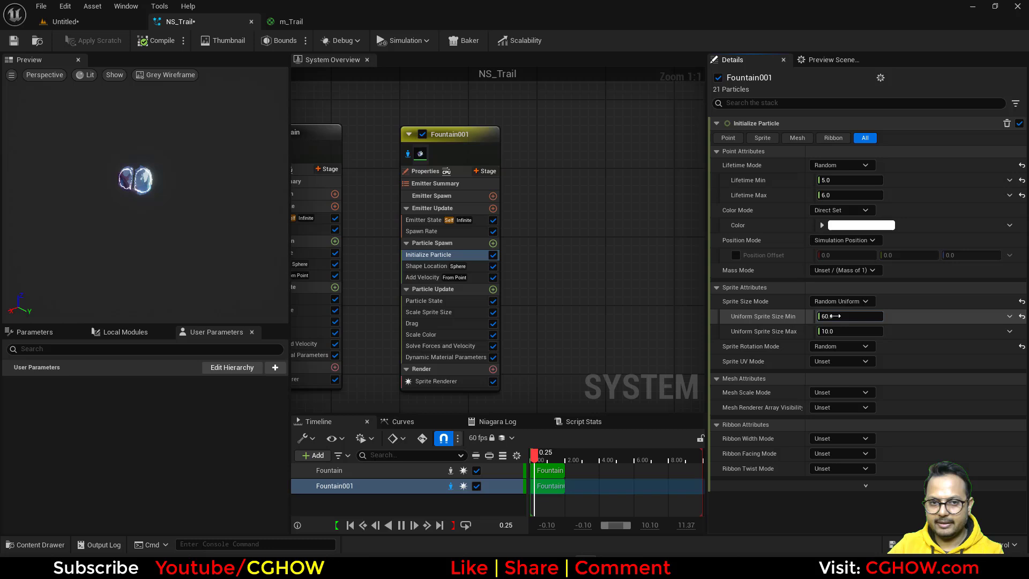
pyautogui.write('2')
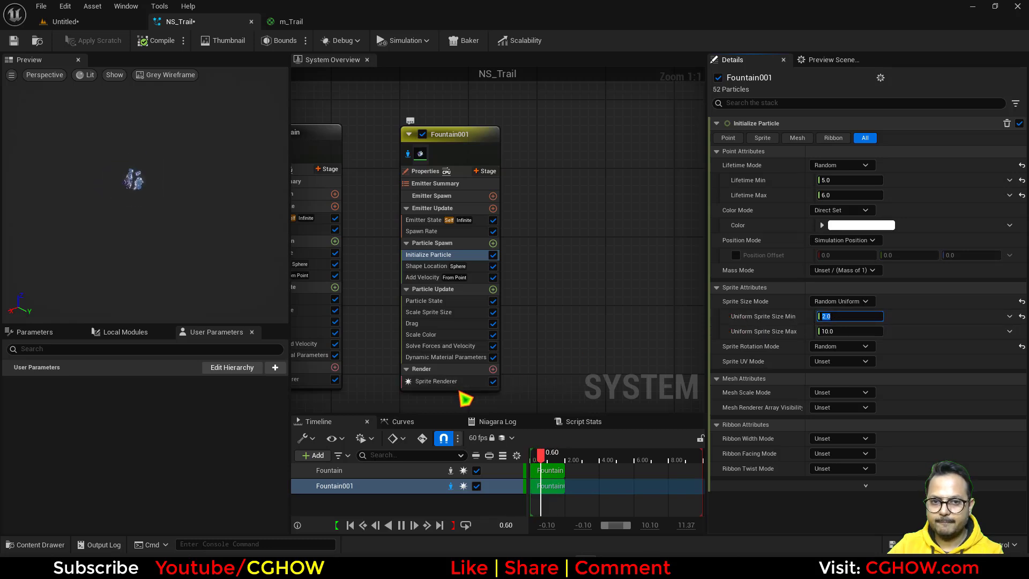
# Add a Curl Noise Force to the duplicated emitter's Particle Update with noise strength 200 and noise frequency 30
pyautogui.click(493, 290)
pyautogui.write('cur')
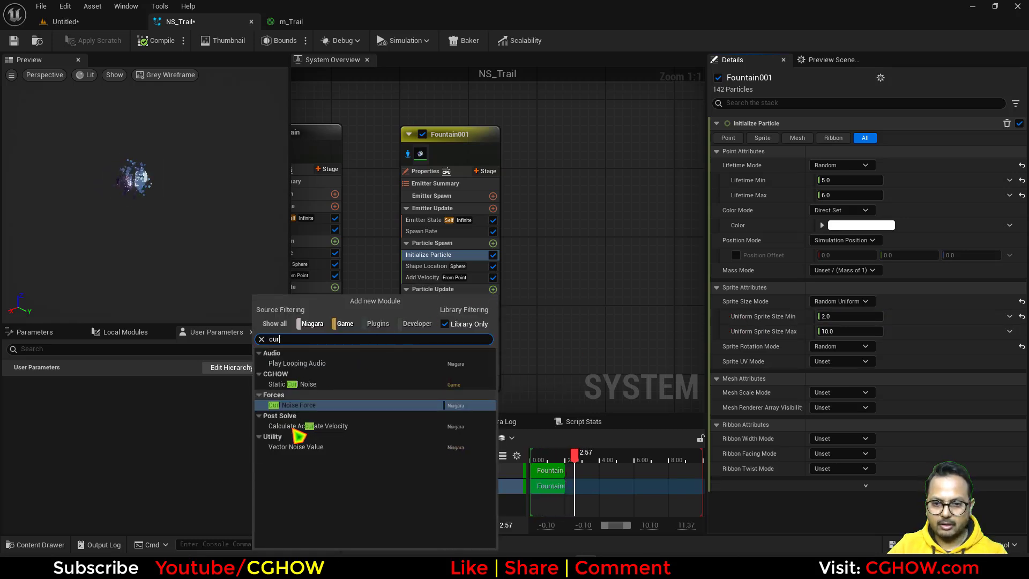
pyautogui.click(297, 408)
pyautogui.click(827, 138)
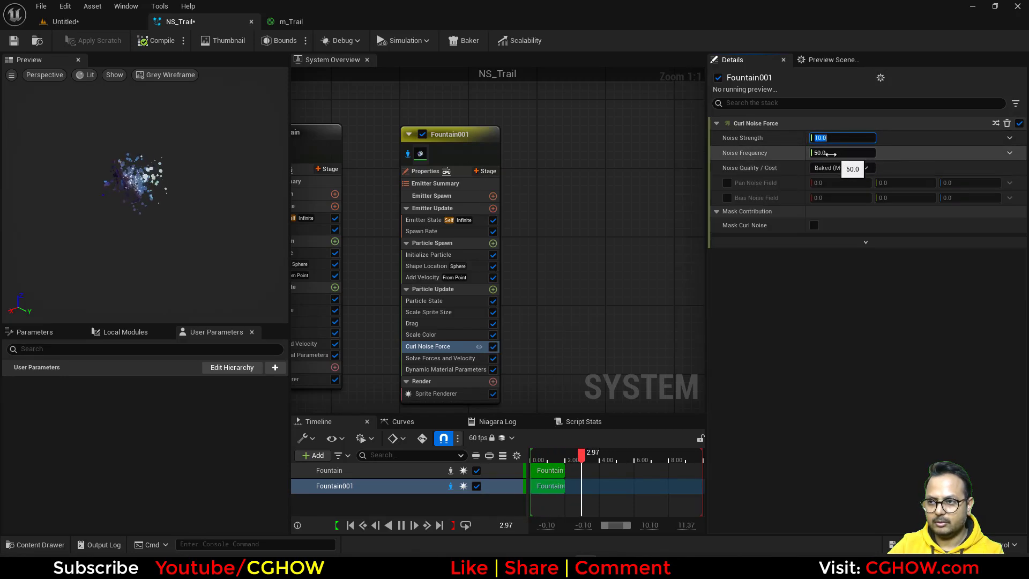
pyautogui.write('200')
pyautogui.click(830, 153)
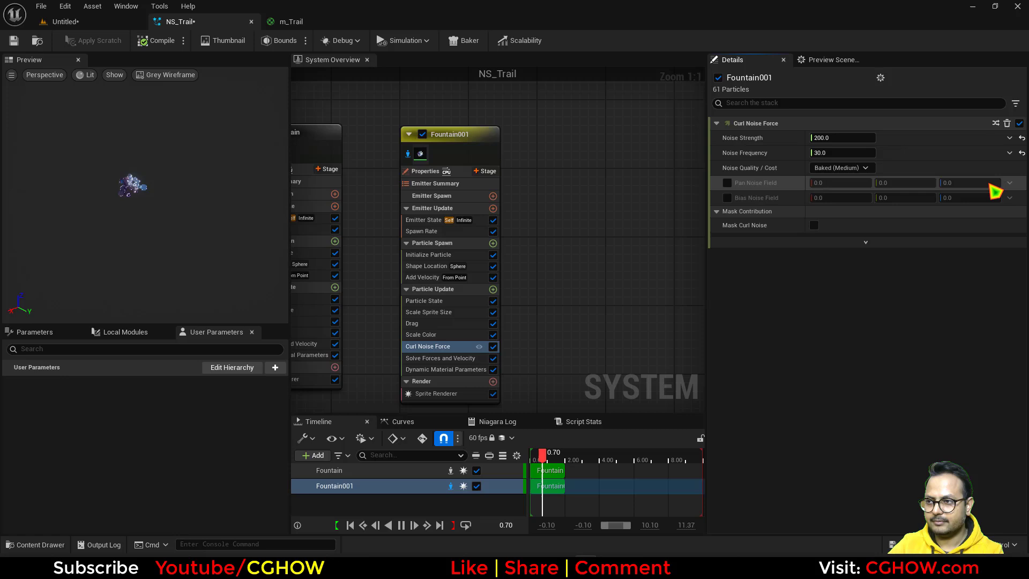
# Enable Pan Noise Field on the Curl Noise Force and set it to 0.2, 0.5, 1.0
pyautogui.click(727, 183)
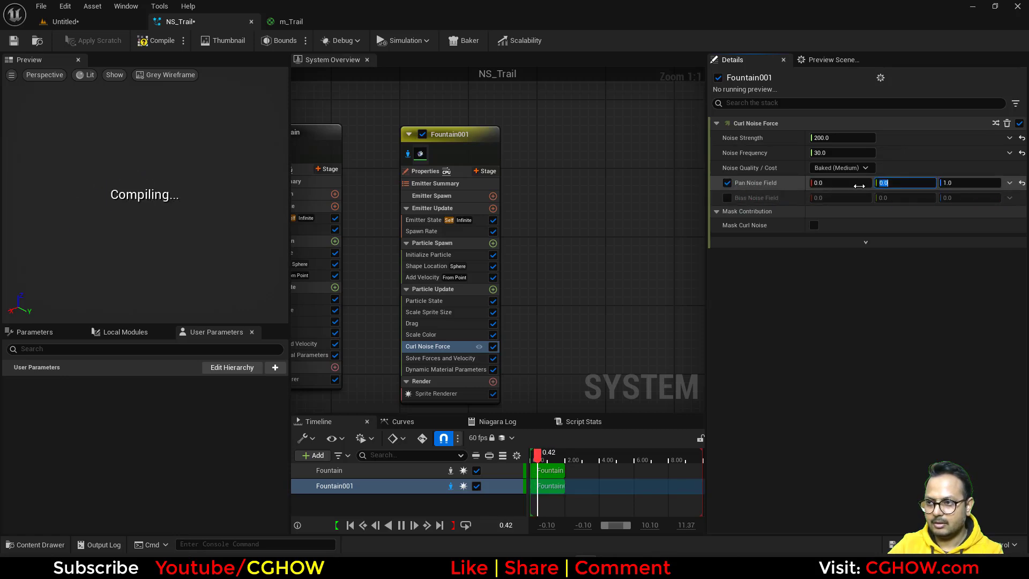
pyautogui.write('.5')
pyautogui.click(859, 186)
pyautogui.write('.2')
pyautogui.press('Return')
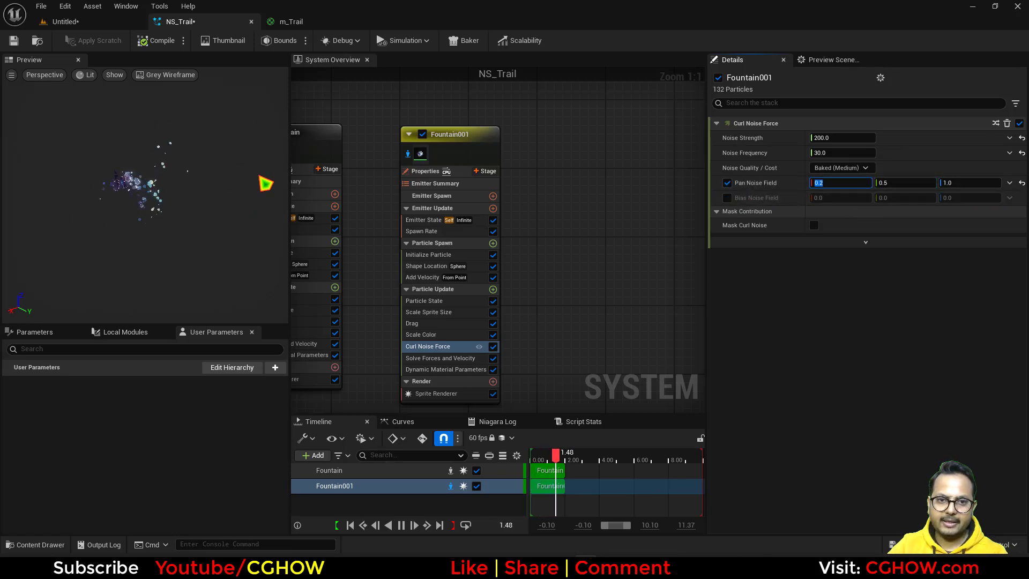
# In m_Trail, add a Particle Color node and a Multiply node near the Add node that feeds Emissive Color
pyautogui.click(303, 22)
pyautogui.moveTo(588, 56); pyautogui.dragTo(590, 295, button='right')
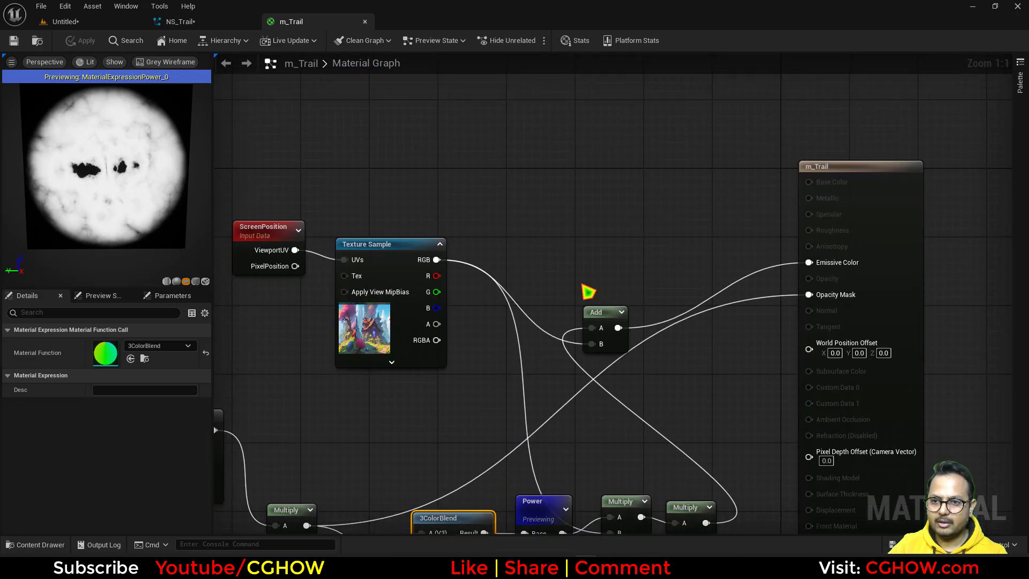
pyautogui.rightClick(533, 190)
pyautogui.write('par')
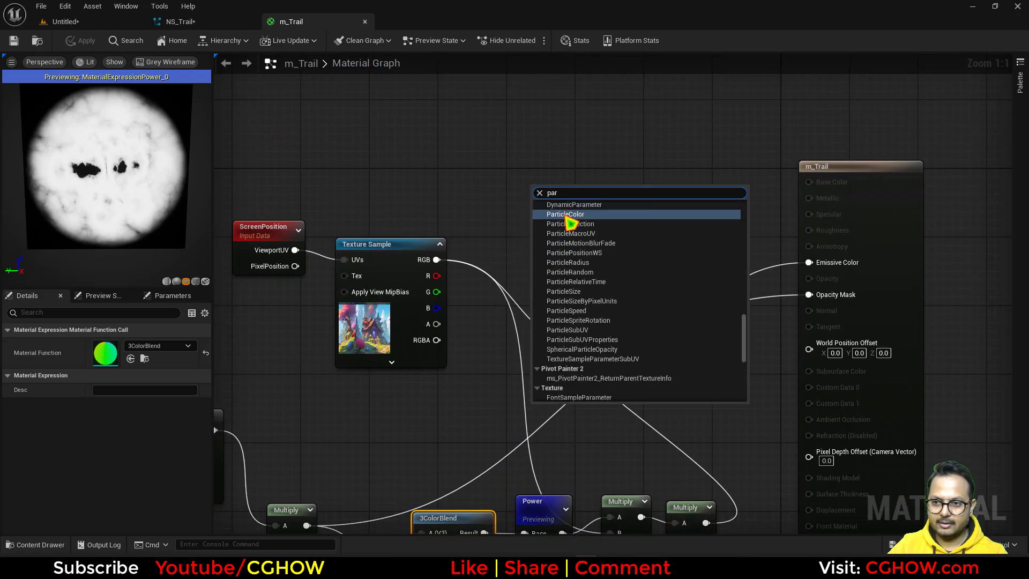
pyautogui.click(568, 217)
pyautogui.click(637, 239)
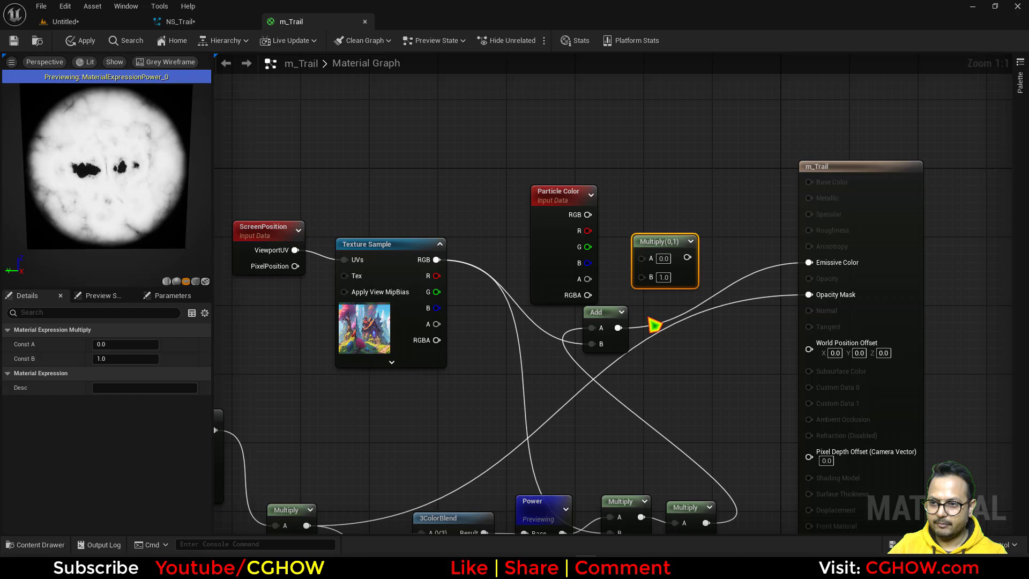
# Multiply Particle Color's RGB by the Add result, connect the product to Emissive Color and save the material
pyautogui.click(607, 317)
pyautogui.moveTo(560, 193); pyautogui.dragTo(563, 126)
pyautogui.moveTo(600, 314); pyautogui.dragTo(590, 147)
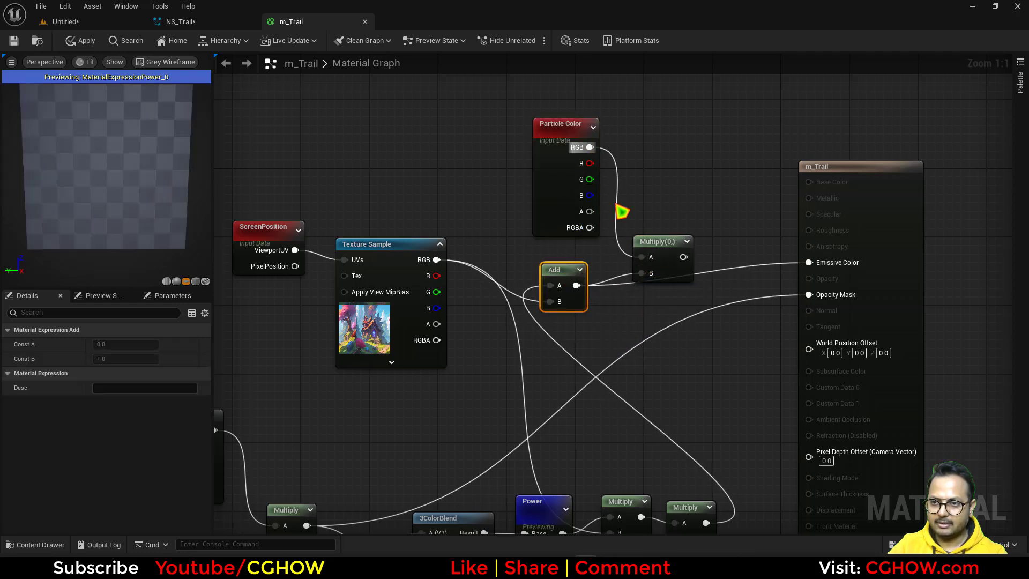
pyautogui.moveTo(671, 257); pyautogui.dragTo(828, 268)
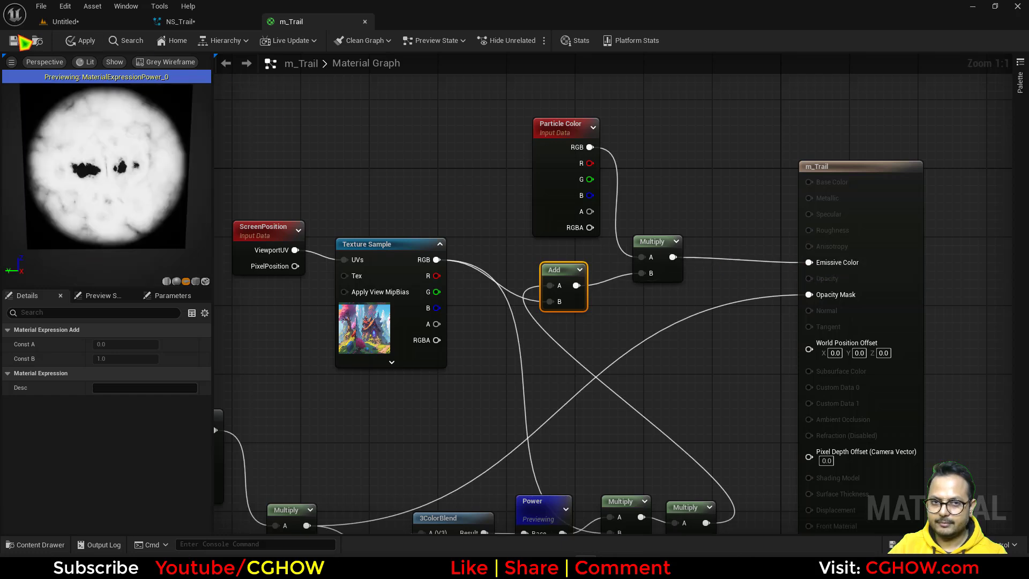
pyautogui.click(15, 43)
# In NS_Trail, set the duplicated emitter's initial colour to 50 for red, green and blue, and stop isolating that emitter
pyautogui.click(185, 24)
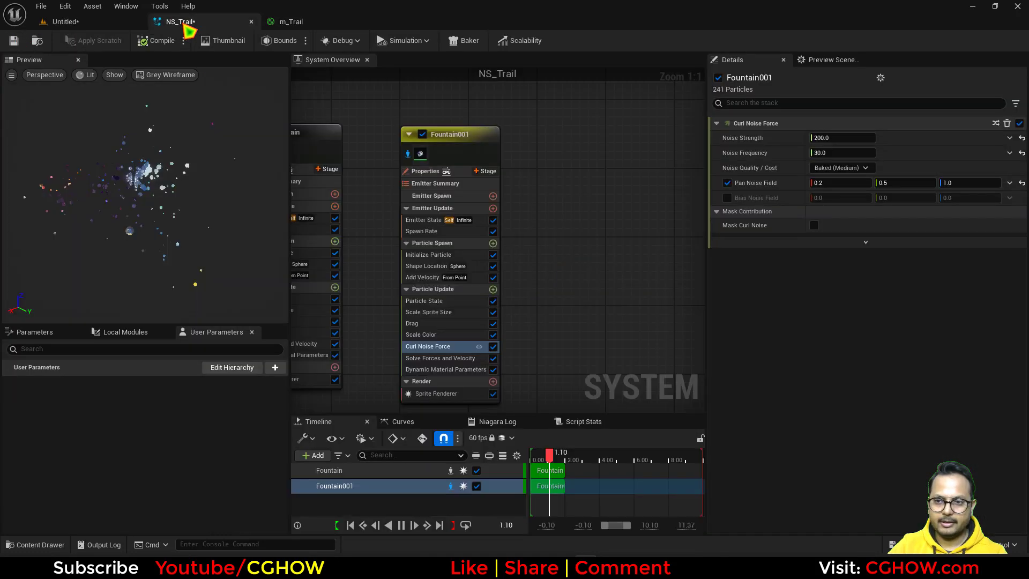
pyautogui.click(428, 254)
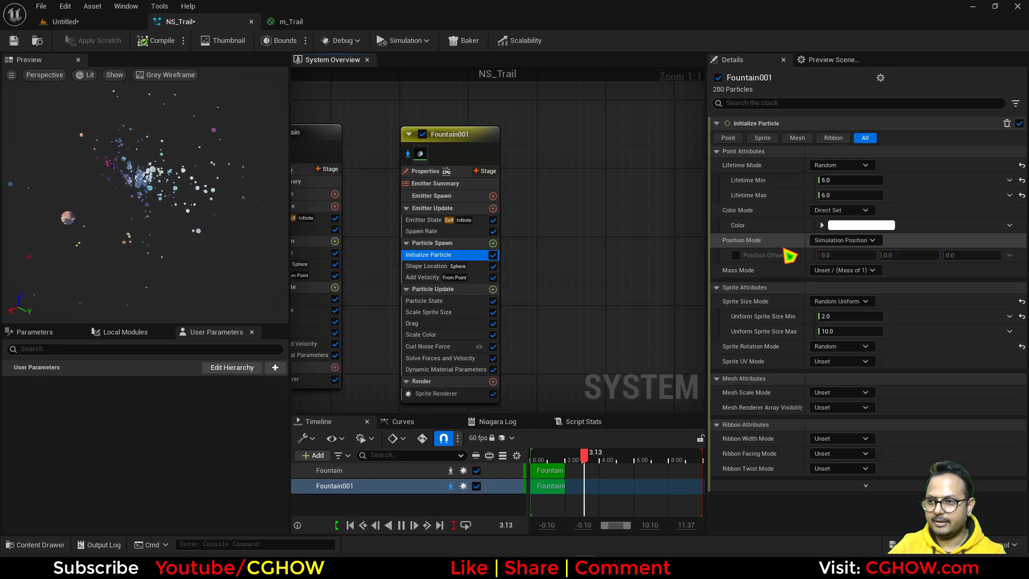
pyautogui.click(822, 224)
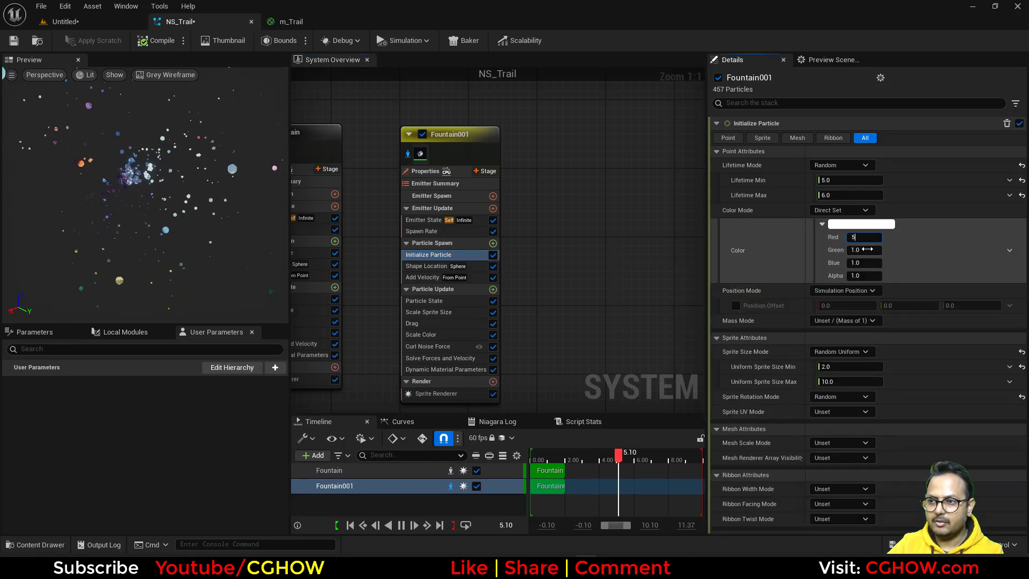
pyautogui.press('Tab')
pyautogui.write('50')
pyautogui.press('Return')
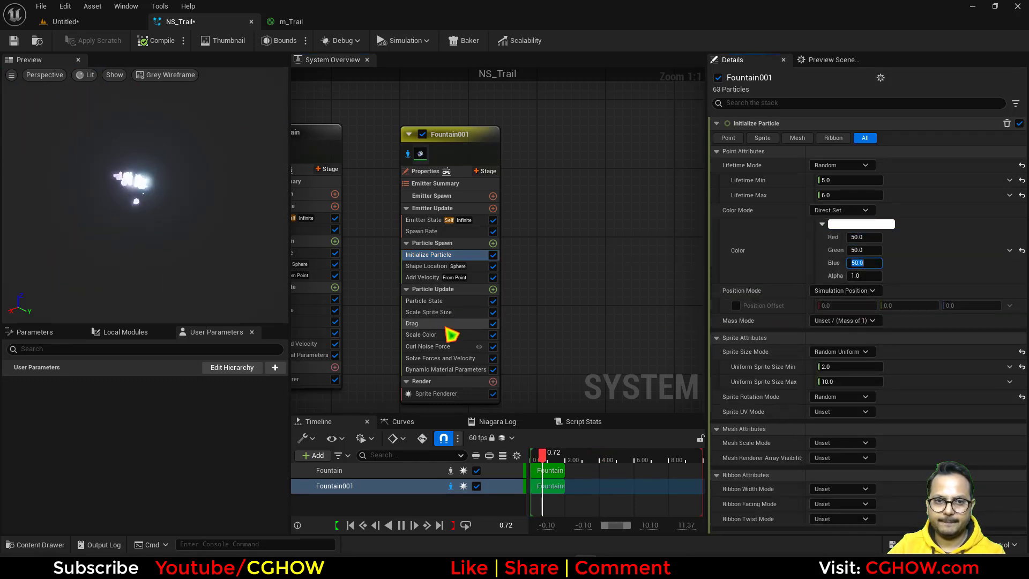
pyautogui.click(408, 155)
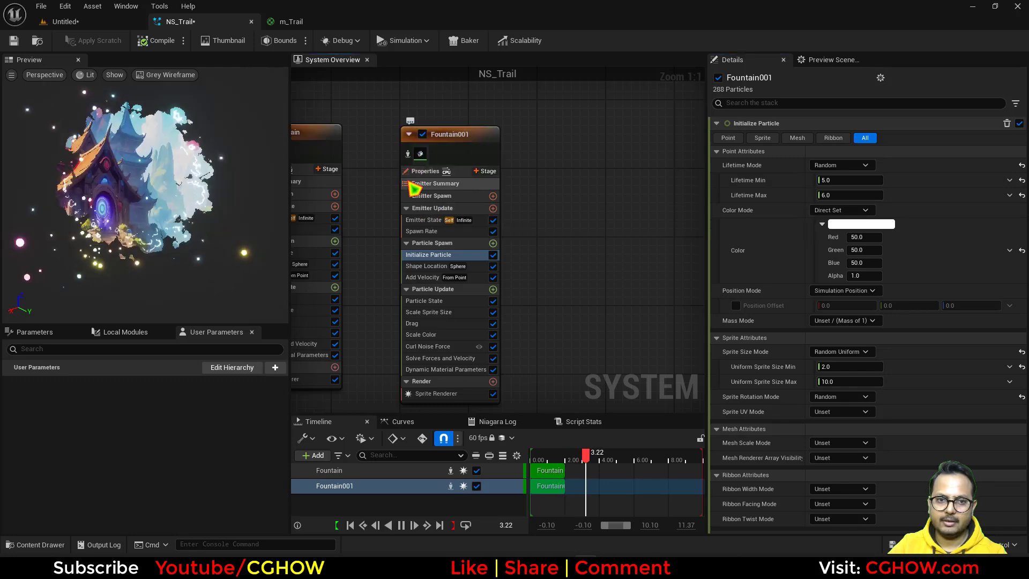
# Set the Noise Frequency of the Fountain001 emitter's Curl Noise Force to 20
pyautogui.click(444, 360)
pyautogui.click(423, 323)
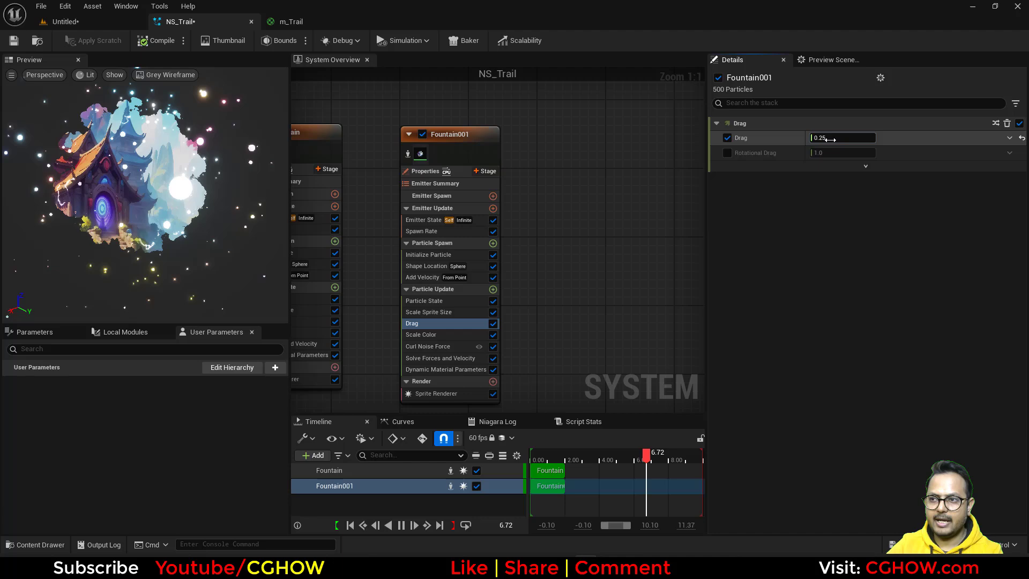
pyautogui.click(428, 346)
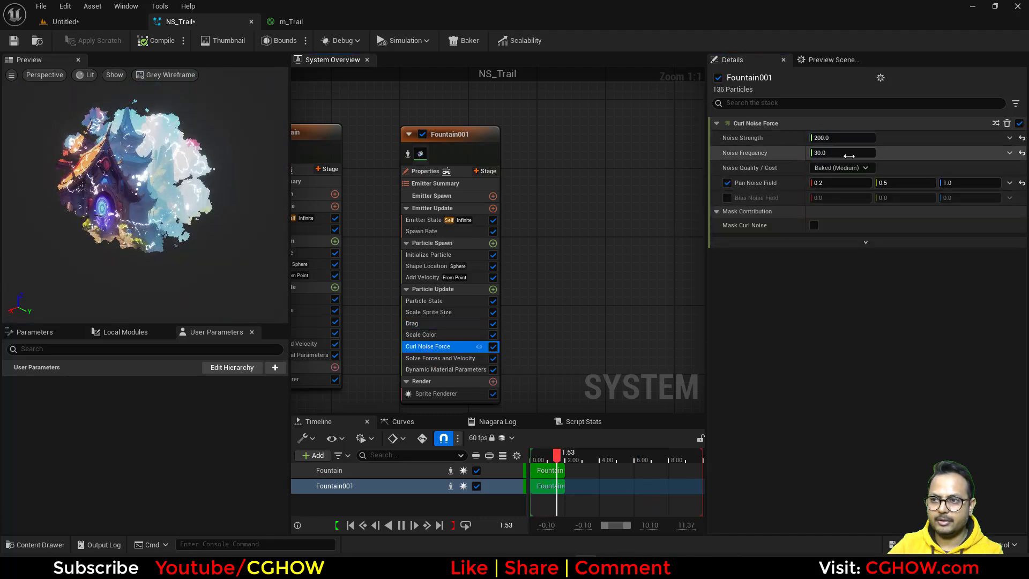
pyautogui.click(849, 156)
pyautogui.write('20')
pyautogui.press('Return')
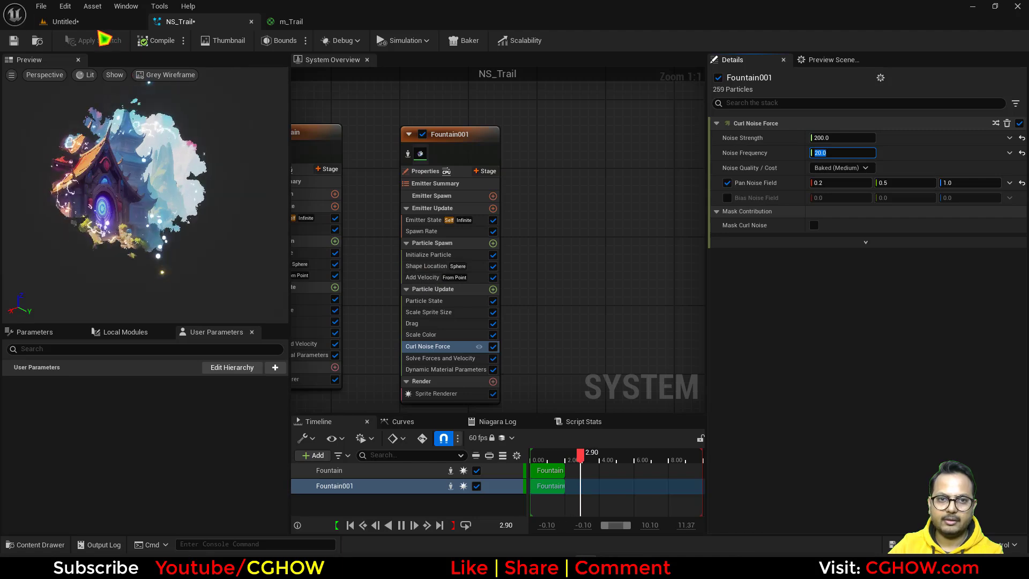
# Move the NS_Trail actor around in the level to preview its trail
pyautogui.click(102, 21)
pyautogui.click(287, 253)
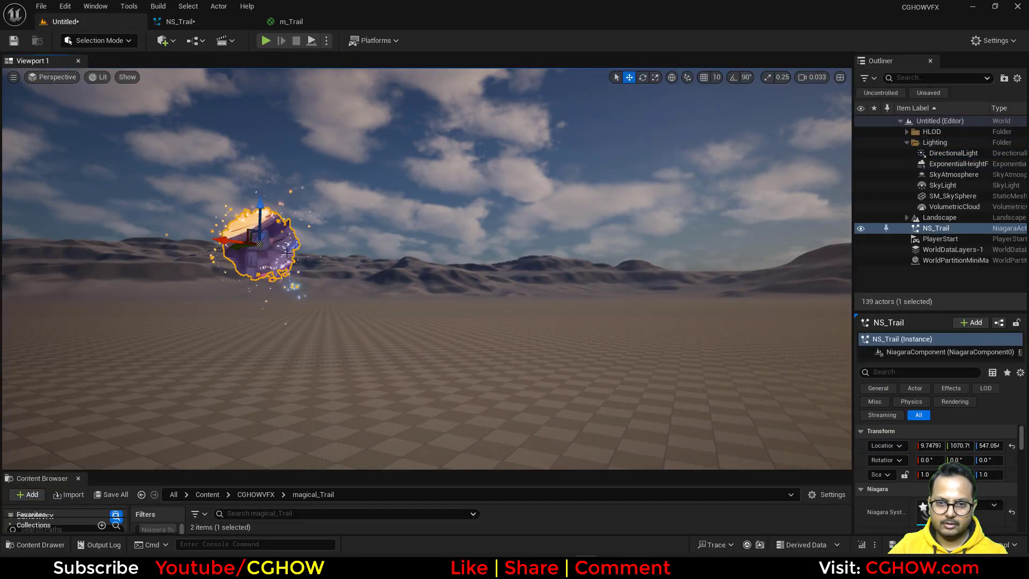
pyautogui.moveTo(259, 247)
pyautogui.mouseDown()
pyautogui.moveTo(252, 228)
pyautogui.moveTo(290, 300)
pyautogui.moveTo(461, 330)
pyautogui.moveTo(617, 292)
pyautogui.moveTo(682, 321)
pyautogui.moveTo(546, 252)
pyautogui.moveTo(482, 156)
pyautogui.moveTo(278, 139)
pyautogui.moveTo(309, 329)
pyautogui.mouseUp()
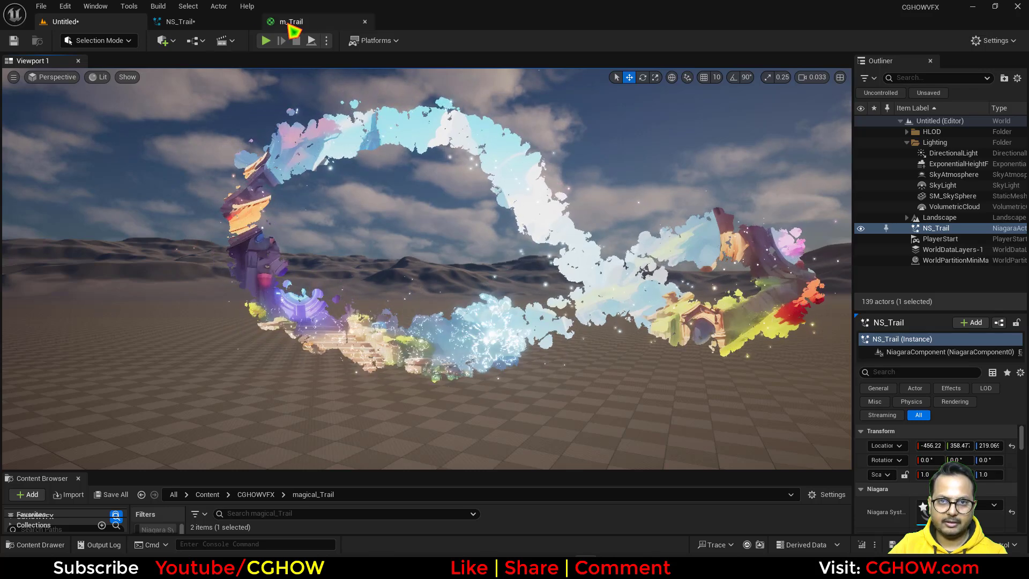
# In Fountain001's Dynamic Material Parameters, set the edge_glow curve's key at 0 to 5, and check the trail in the level
pyautogui.click(291, 21)
pyautogui.click(205, 24)
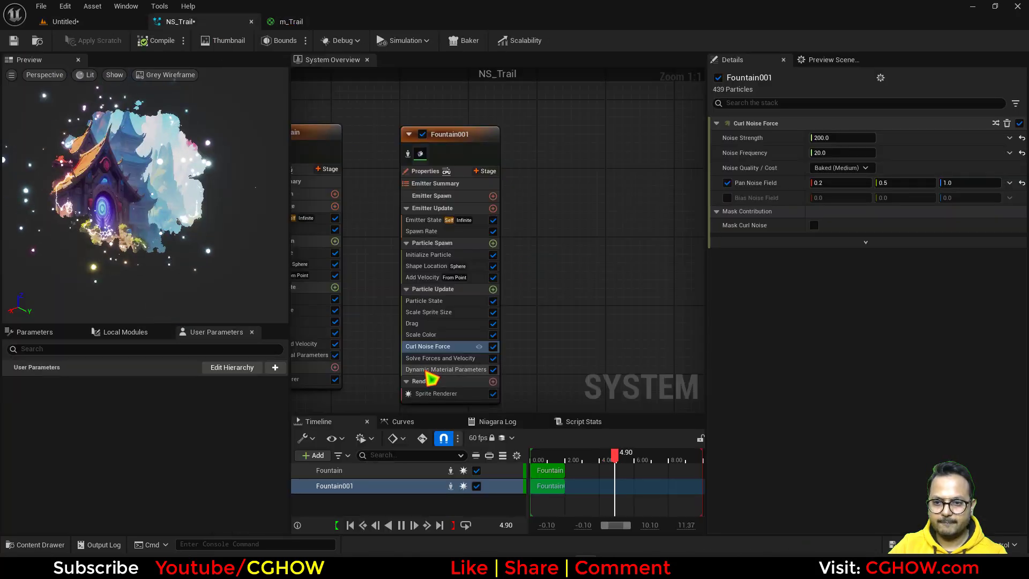
pyautogui.click(429, 369)
pyautogui.click(765, 376)
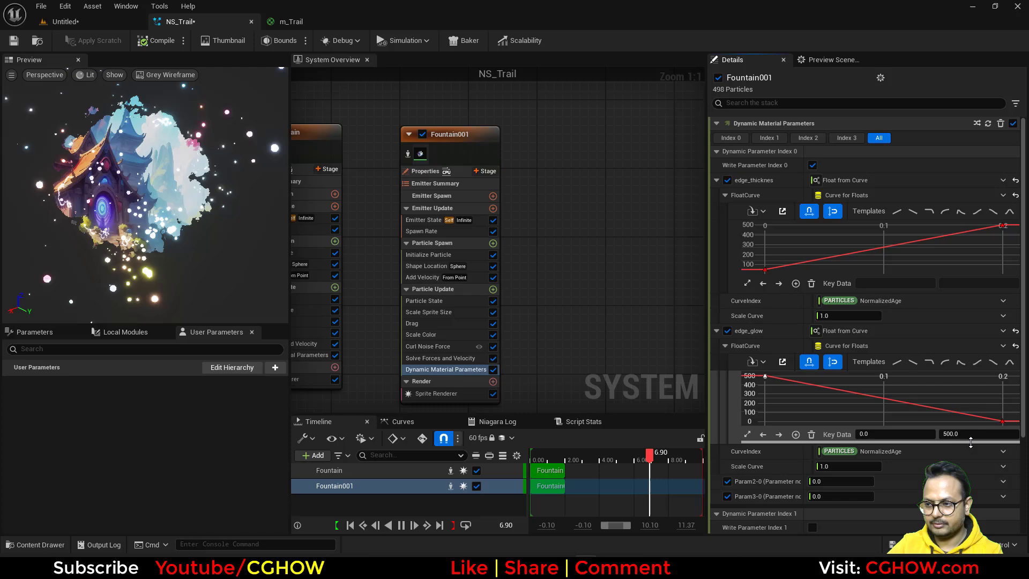
pyautogui.click(969, 435)
pyautogui.write('5')
pyautogui.press('Return')
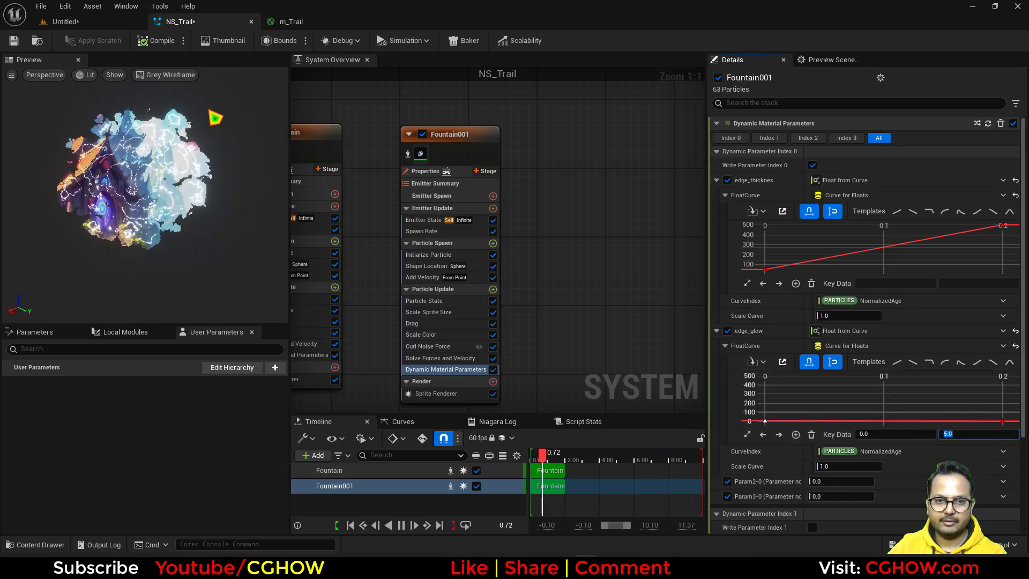
pyautogui.click(85, 22)
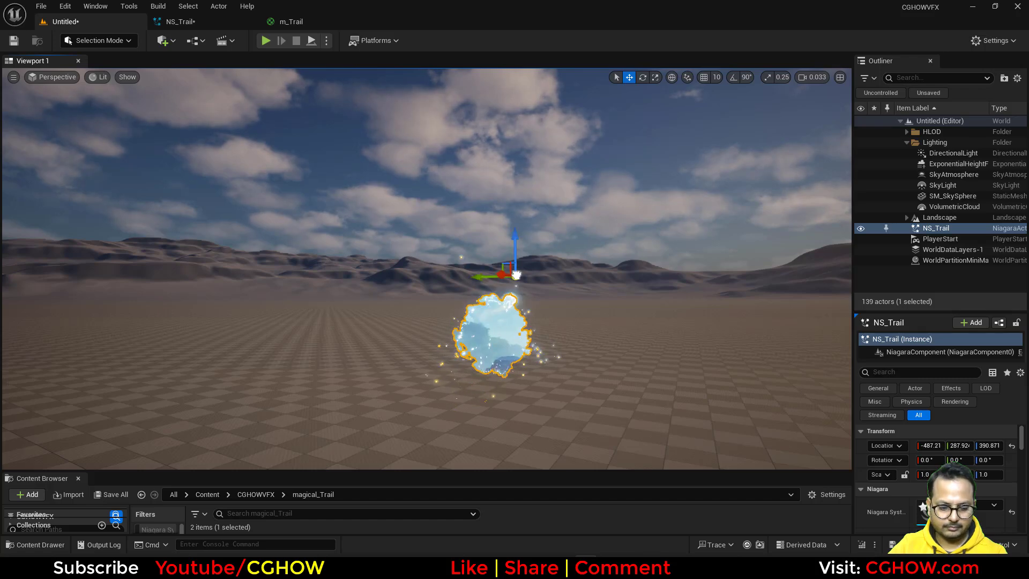
pyautogui.moveTo(206, 203)
pyautogui.mouseDown()
pyautogui.moveTo(294, 361)
pyautogui.moveTo(512, 292)
pyautogui.moveTo(472, 150)
pyautogui.moveTo(282, 326)
pyautogui.moveTo(265, 278)
pyautogui.moveTo(322, 253)
pyautogui.moveTo(395, 269)
pyautogui.moveTo(359, 177)
pyautogui.moveTo(230, 161)
pyautogui.moveTo(139, 322)
pyautogui.moveTo(246, 143)
pyautogui.mouseUp()
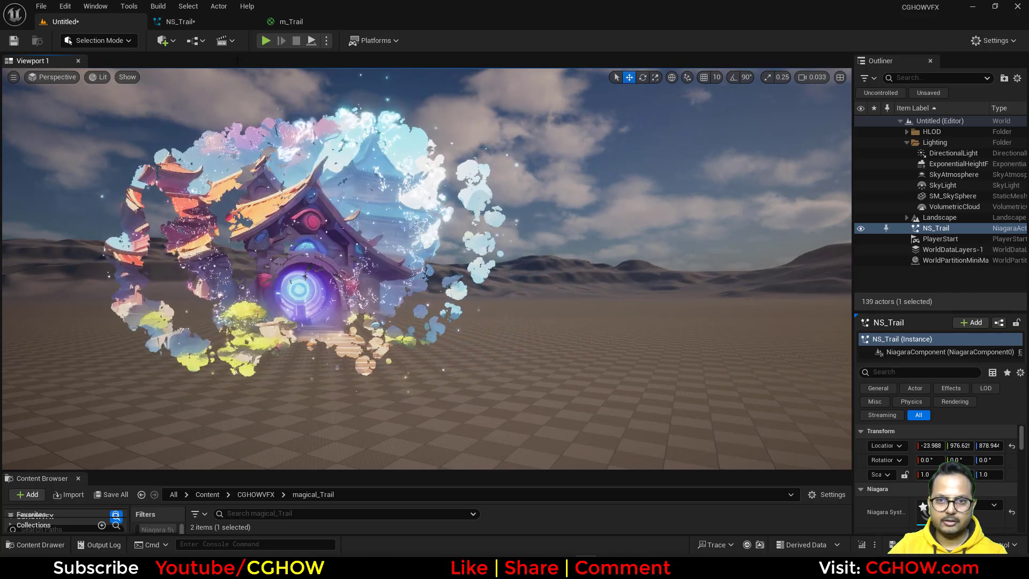
# Set the Fountain emitter's spawn rate to 200 in NS_Trail
pyautogui.click(222, 23)
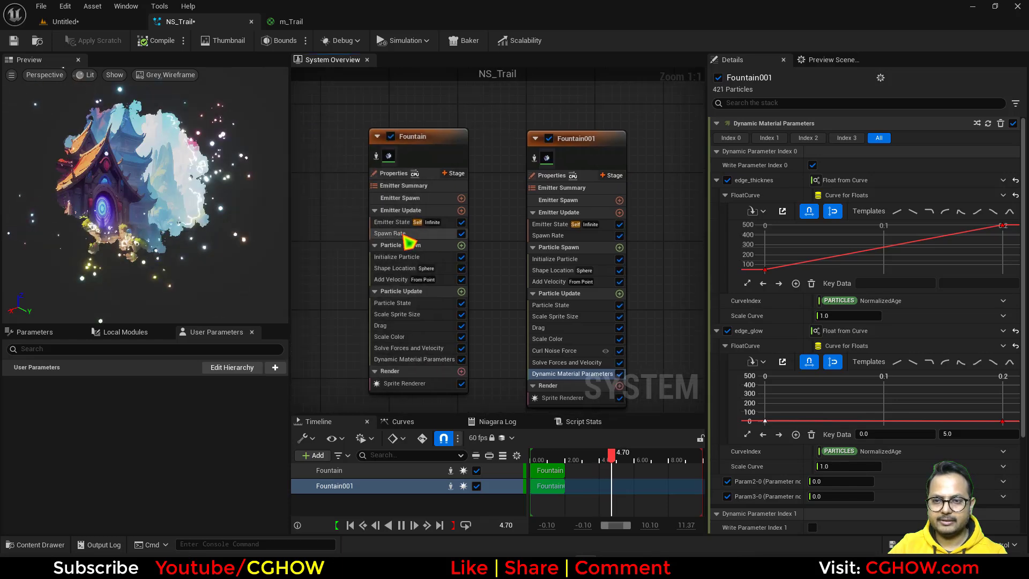
pyautogui.click(397, 233)
pyautogui.click(824, 138)
pyautogui.write('200')
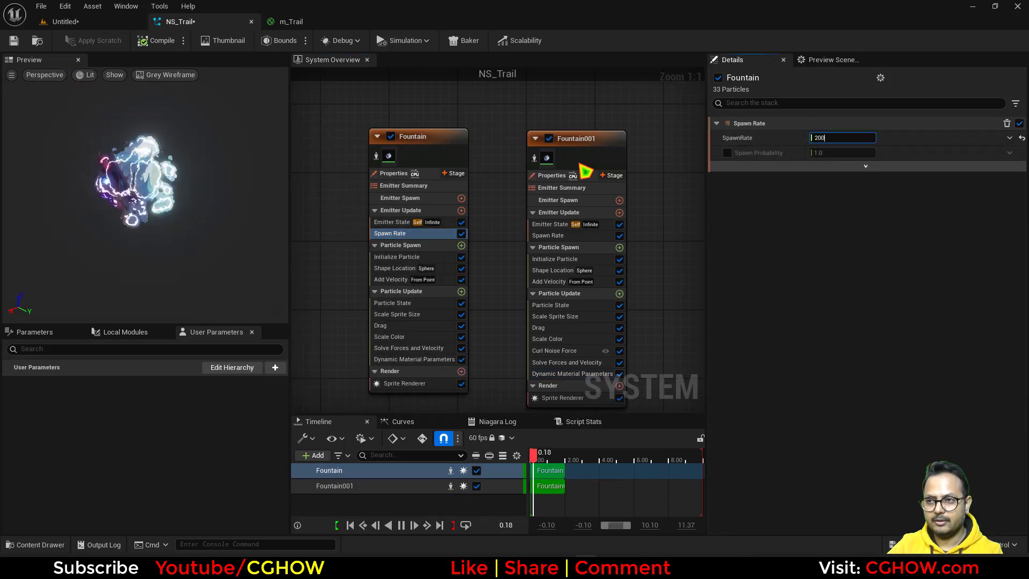
pyautogui.press('Return')
# Sweep the NS_Trail actor through the level to check the denser trail
pyautogui.click(102, 22)
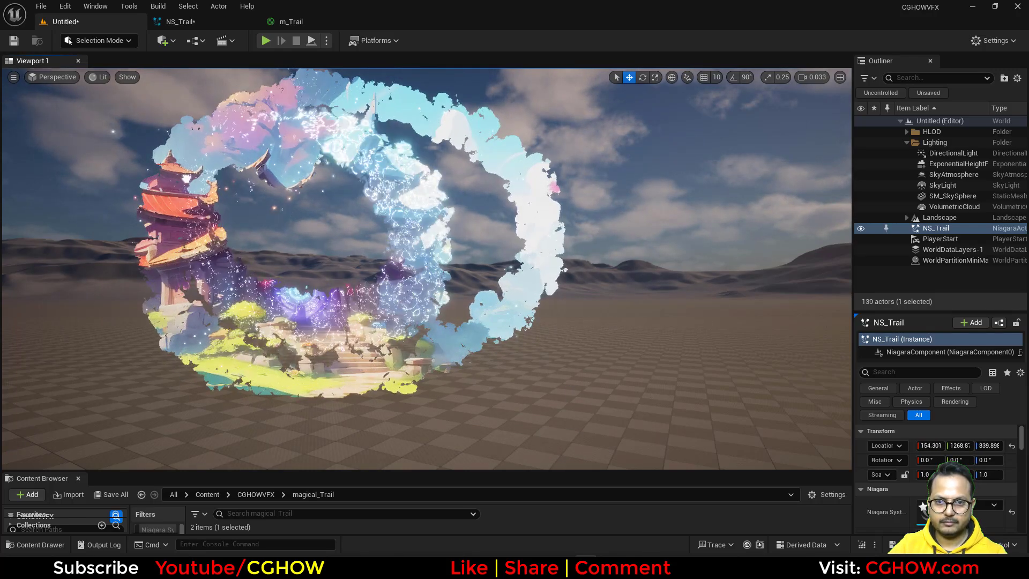
pyautogui.moveTo(186, 178); pyautogui.dragTo(183, 282)
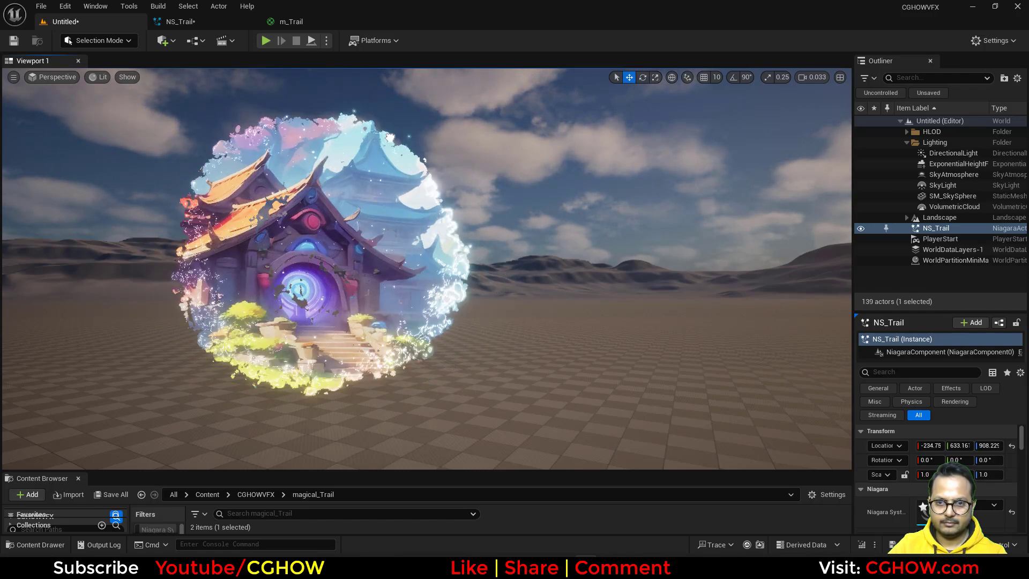
pyautogui.moveTo(389, 138)
pyautogui.mouseDown()
pyautogui.moveTo(145, 227)
pyautogui.moveTo(241, 370)
pyautogui.moveTo(386, 129)
pyautogui.moveTo(400, 341)
pyautogui.mouseUp()
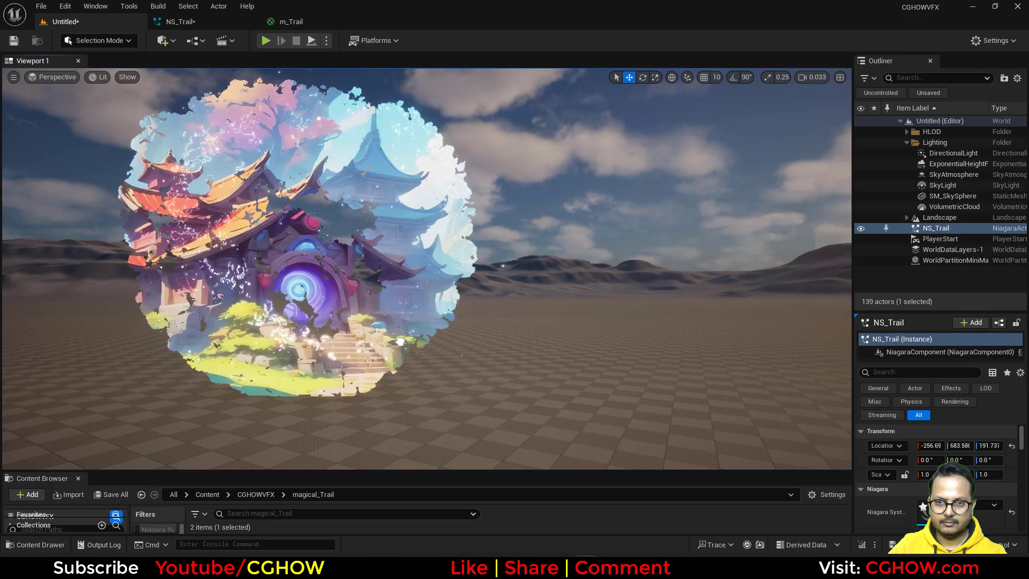
# Add a Curl Noise Force to the Fountain emitter's Particle Update with a Noise Strength of 100
pyautogui.click(180, 21)
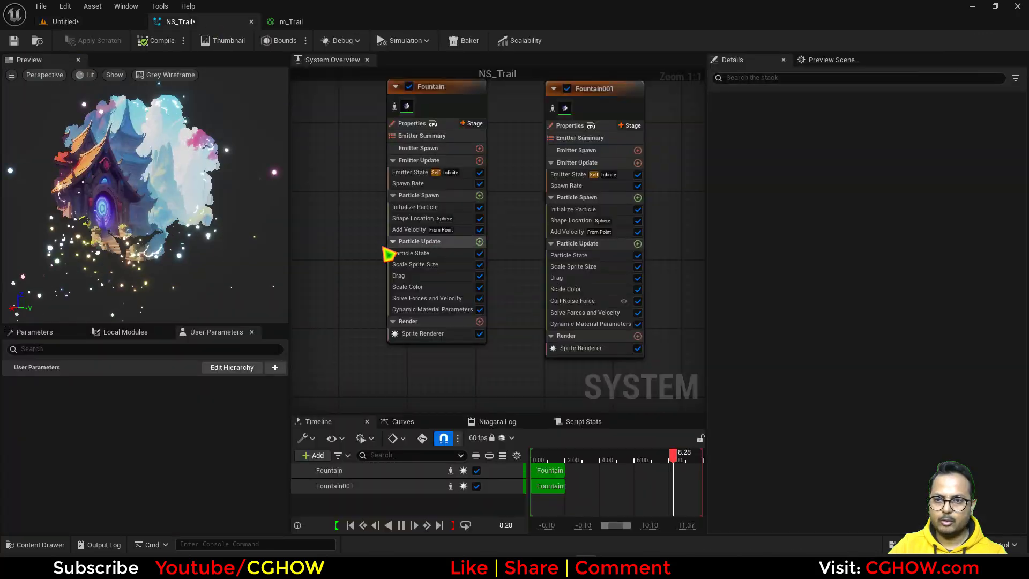
pyautogui.click(495, 279)
pyautogui.write('cur')
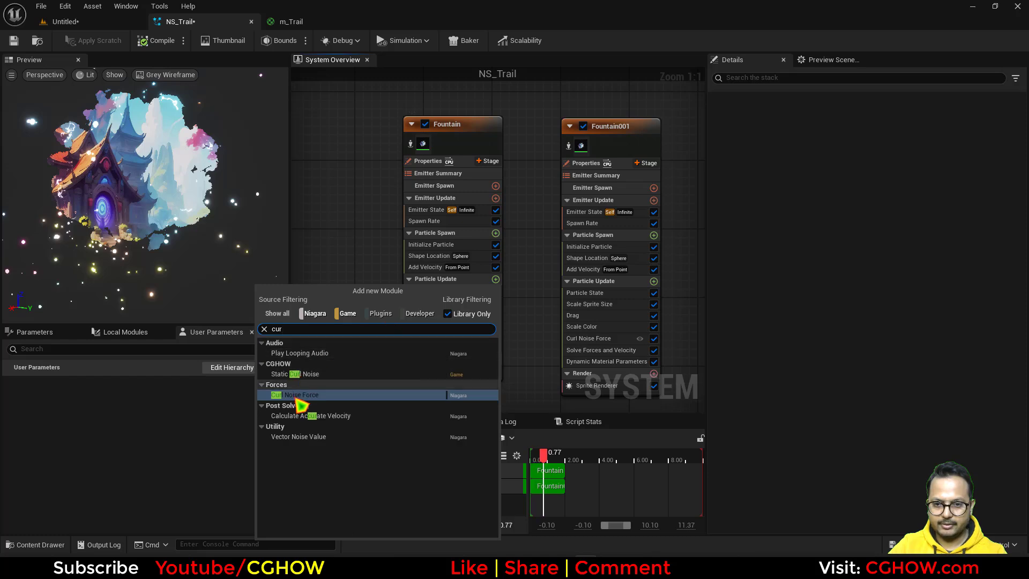
pyautogui.click(287, 395)
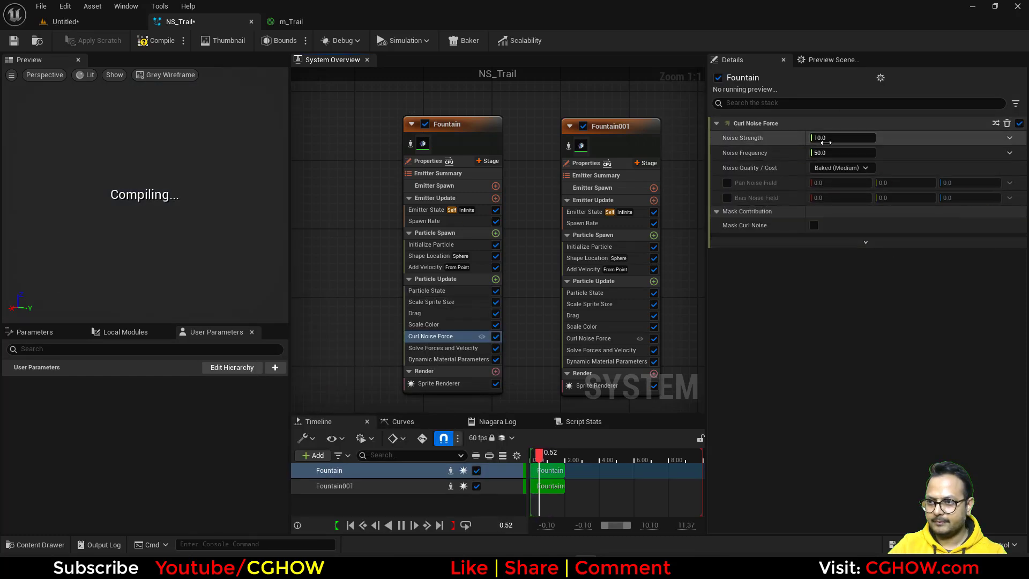
pyautogui.write('1')
# Enable Pan Noise Field at 0.2, 0.5, 1.0 on Fountain's Curl Noise Force and set its Noise Frequency to 20
pyautogui.click(728, 184)
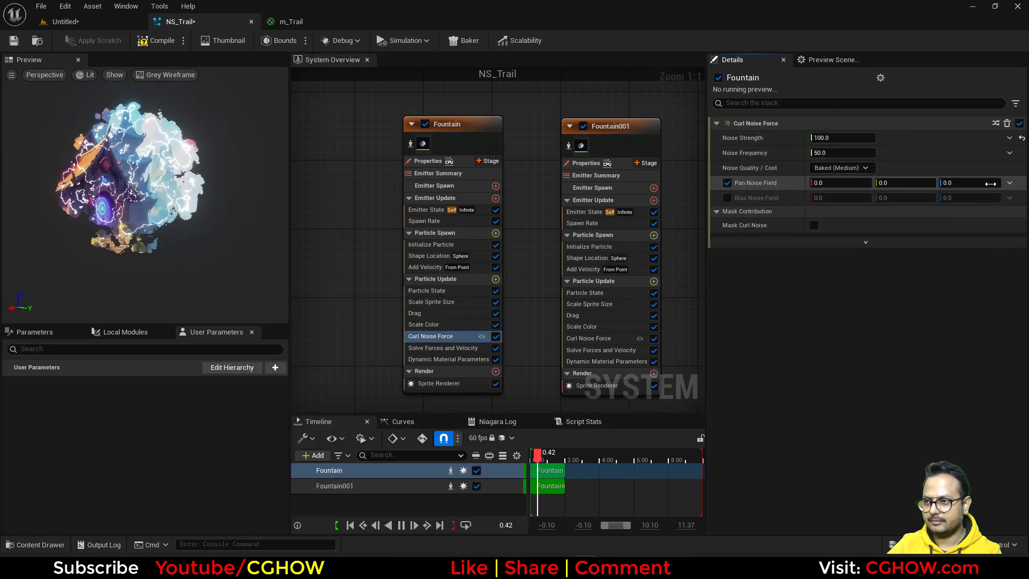
pyautogui.click(835, 183)
pyautogui.write('.2')
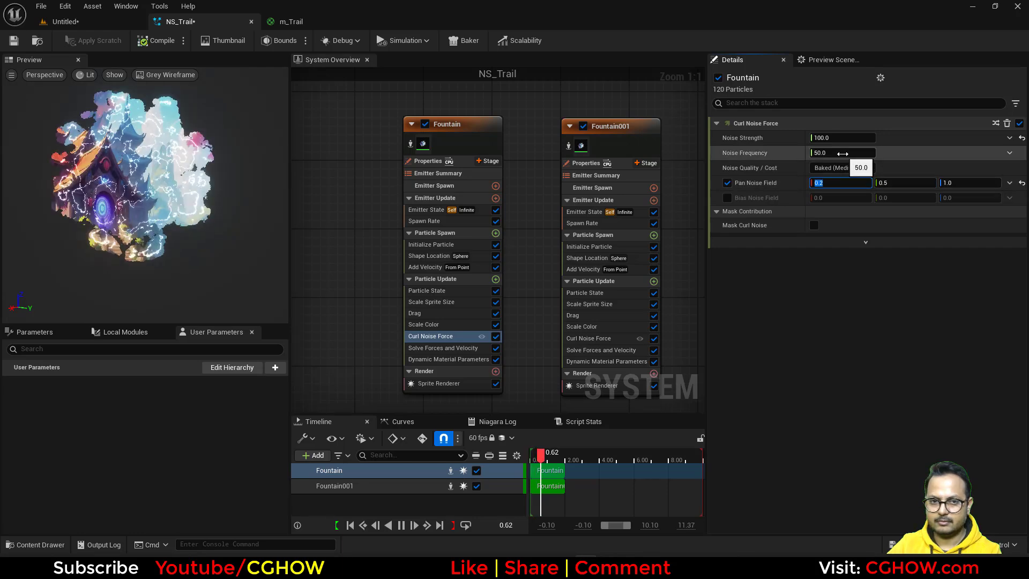
pyautogui.click(842, 153)
pyautogui.write('30')
pyautogui.press('Return')
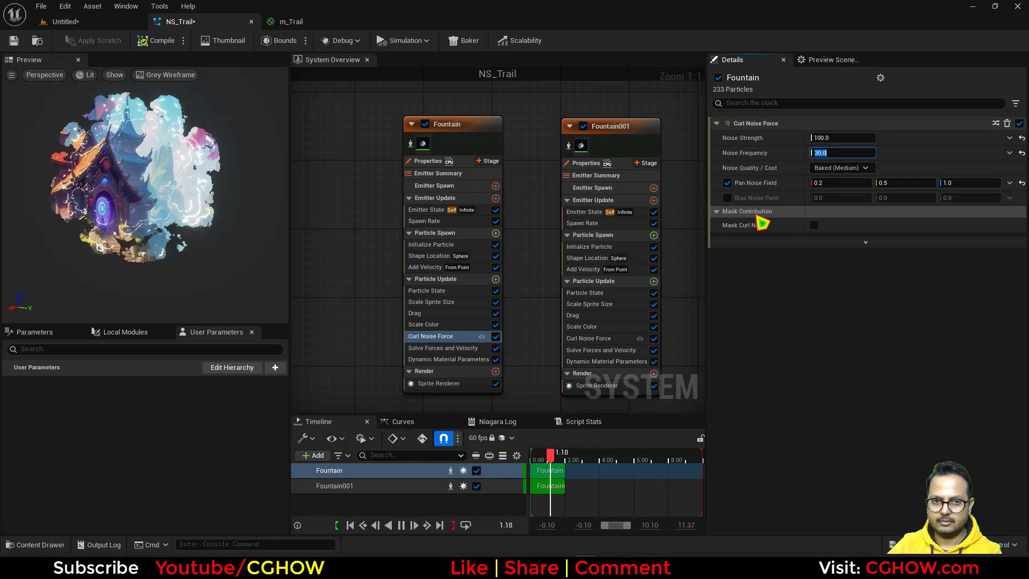
pyautogui.write('20')
pyautogui.press('Return')
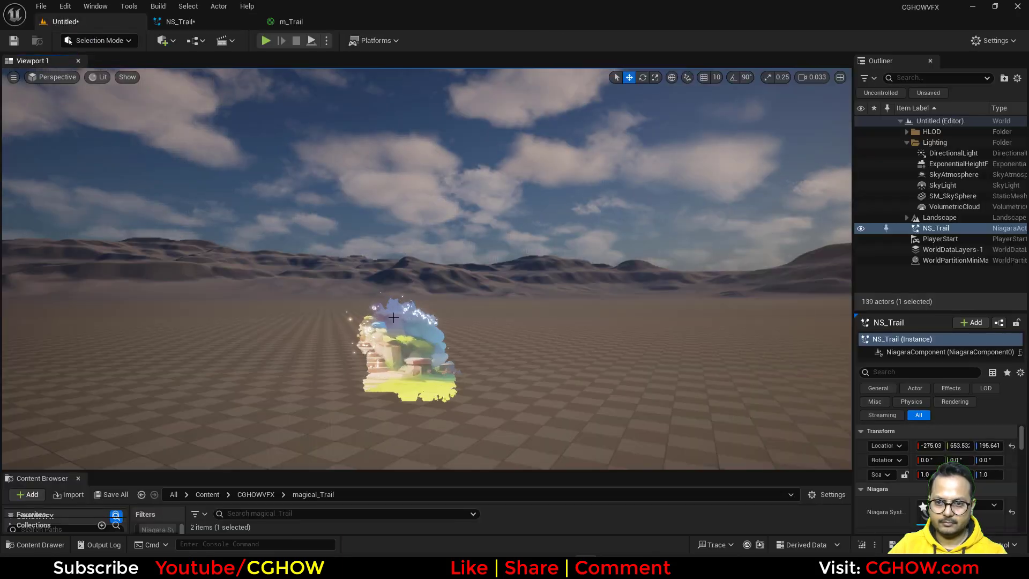
# Move the NS_Trail actor around in the level and toggle game view to check the curl-noise motion
pyautogui.moveTo(393, 317)
pyautogui.mouseDown()
pyautogui.moveTo(391, 330)
pyautogui.moveTo(420, 127)
pyautogui.moveTo(277, 85)
pyautogui.moveTo(131, 165)
pyautogui.moveTo(141, 311)
pyautogui.moveTo(310, 354)
pyautogui.moveTo(444, 238)
pyautogui.moveTo(260, 103)
pyautogui.moveTo(237, 287)
pyautogui.moveTo(404, 161)
pyautogui.moveTo(231, 217)
pyautogui.moveTo(401, 246)
pyautogui.moveTo(365, 134)
pyautogui.moveTo(185, 284)
pyautogui.moveTo(336, 288)
pyautogui.moveTo(306, 225)
pyautogui.moveTo(365, 236)
pyautogui.moveTo(386, 225)
pyautogui.moveTo(386, 173)
pyautogui.mouseUp()
pyautogui.press('g')
pyautogui.press('g')
# Set the Noise Strength of the Fountain emitter's Curl Noise Force to 50
pyautogui.click(184, 22)
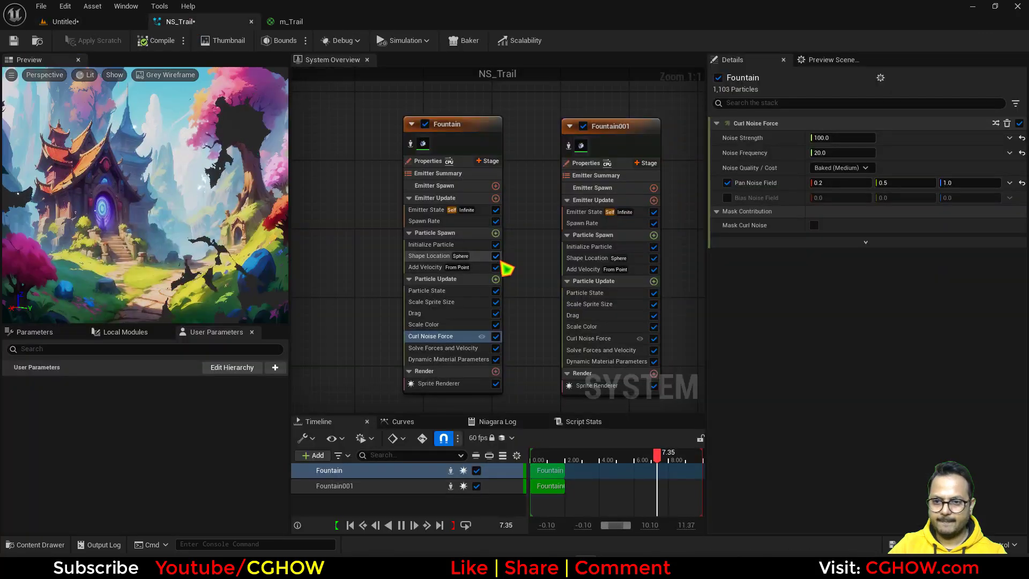
pyautogui.click(843, 138)
pyautogui.write('50')
pyautogui.press('Return')
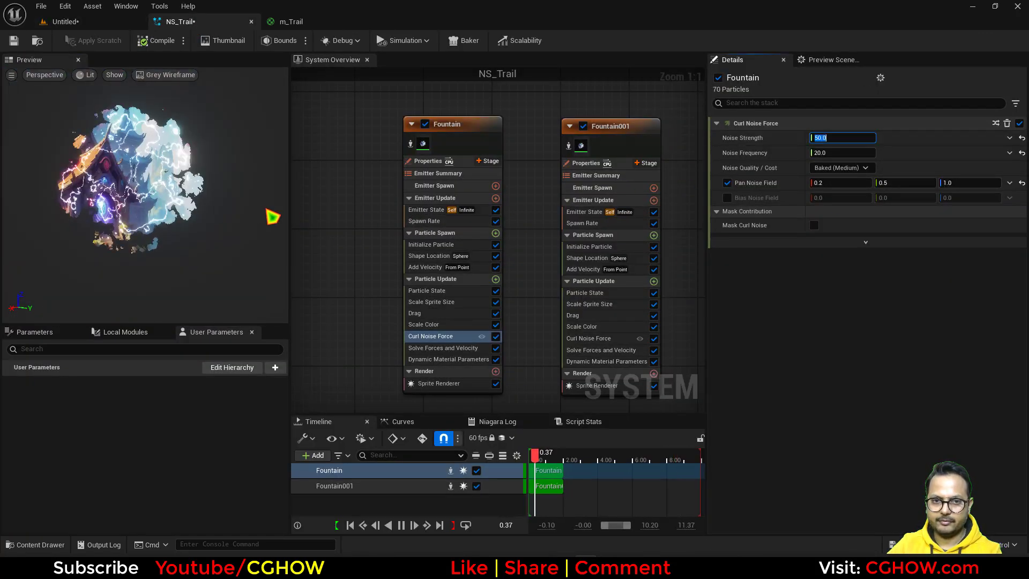
pyautogui.click(220, 239)
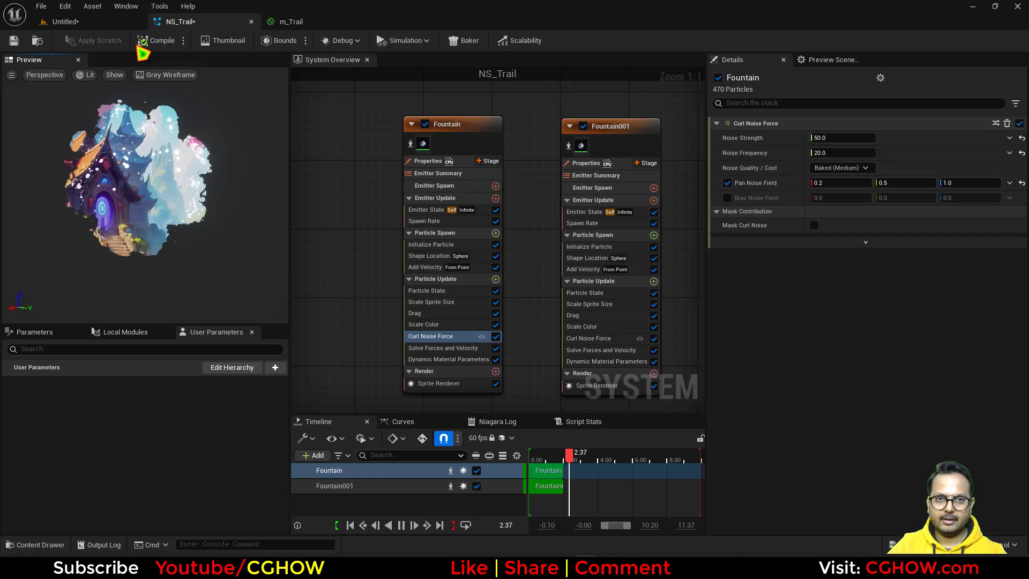
# Inspect Fountain001's Shape Location settings, and move the NS_Trail actor through the level to preview the trail
pyautogui.click(589, 259)
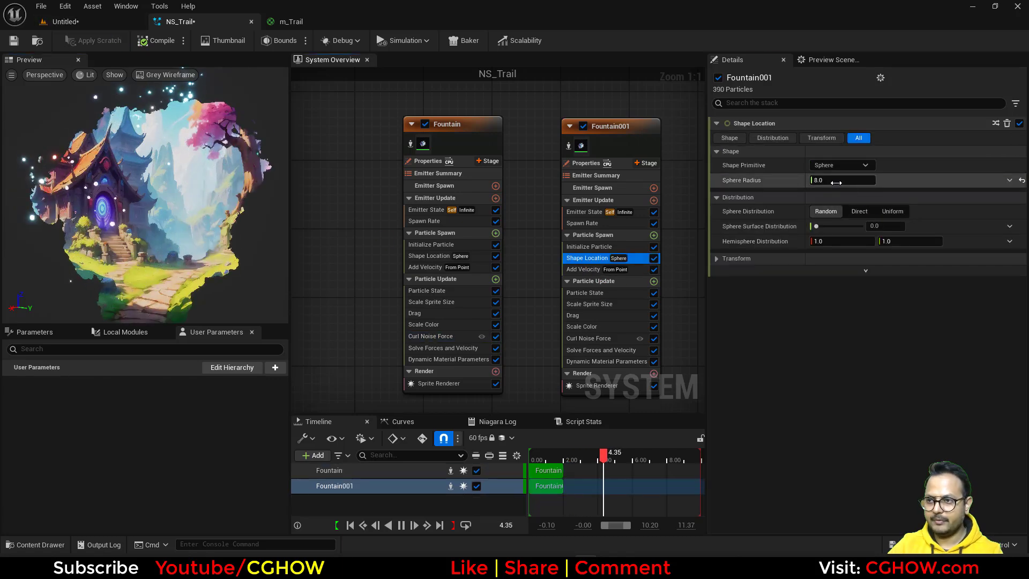
pyautogui.click(96, 24)
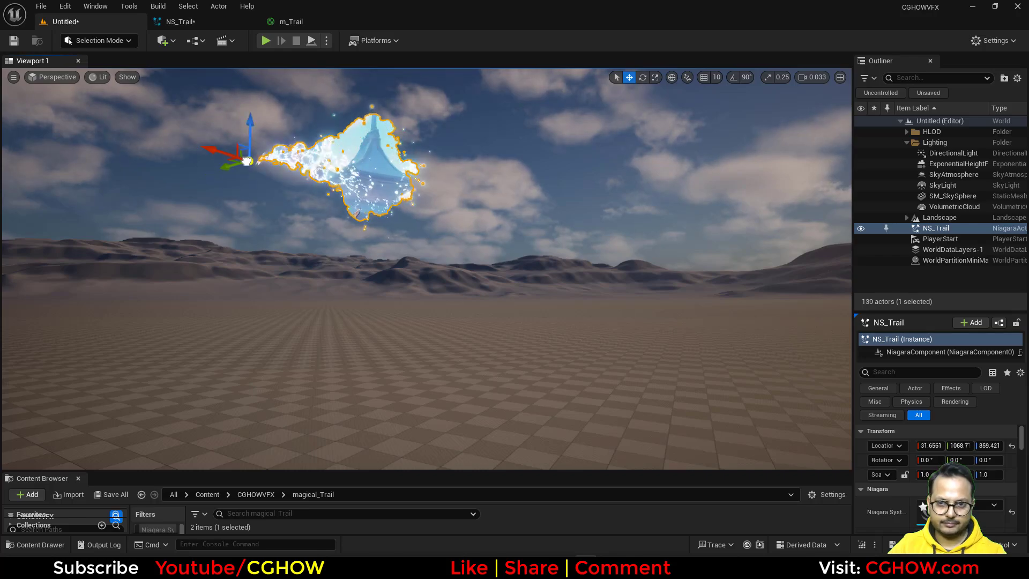
pyautogui.moveTo(271, 357)
pyautogui.mouseDown()
pyautogui.moveTo(528, 343)
pyautogui.moveTo(248, 99)
pyautogui.moveTo(195, 288)
pyautogui.mouseUp()
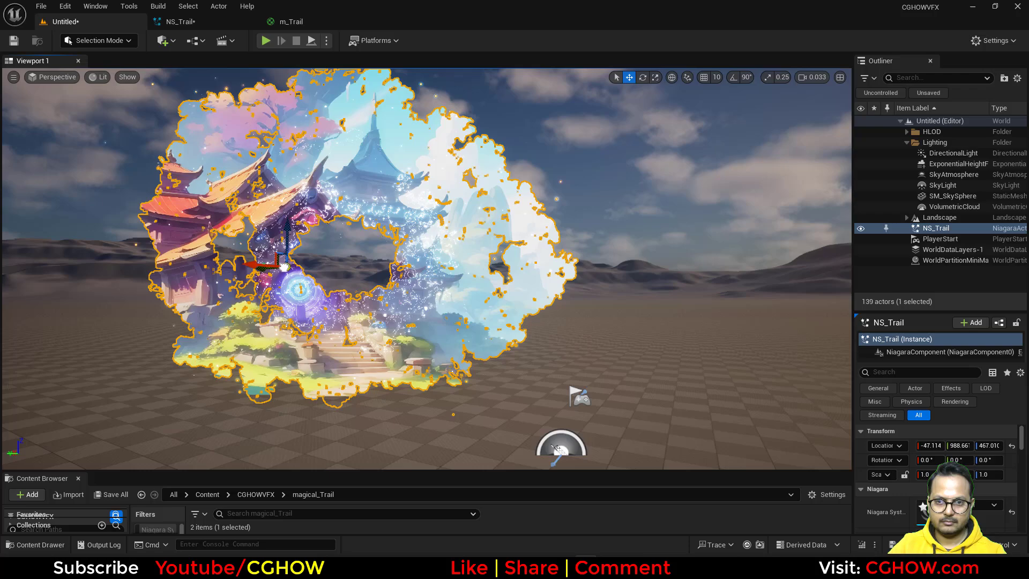
pyautogui.moveTo(284, 266); pyautogui.dragTo(436, 238)
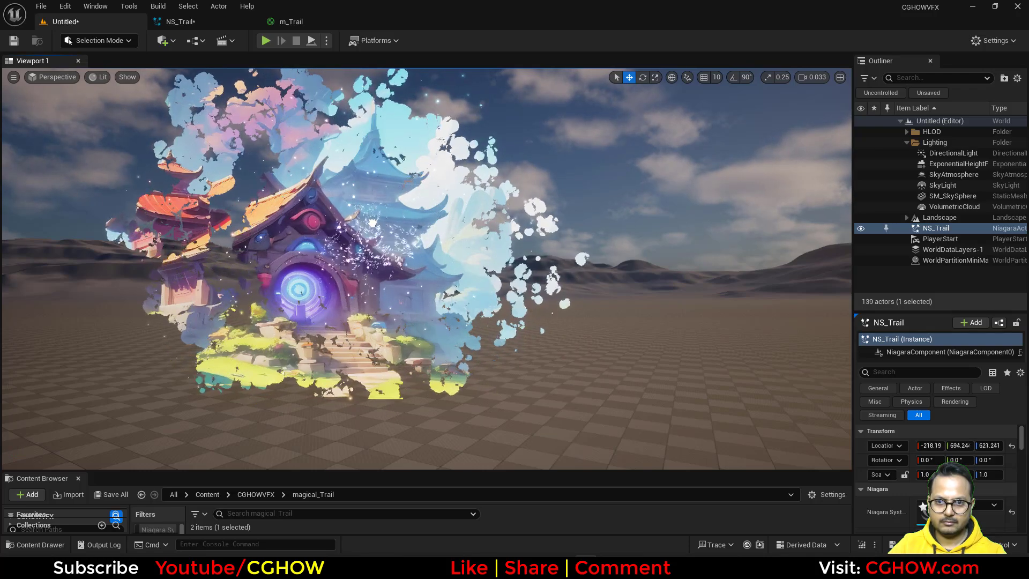